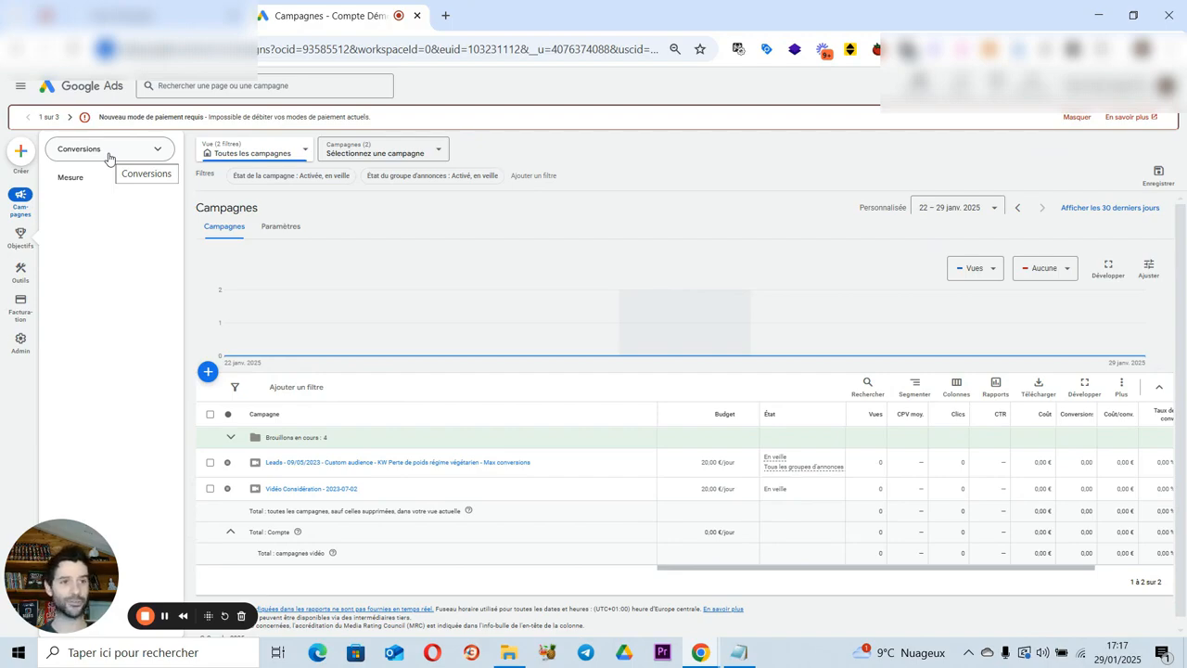
Step: Open the conversions summary and start a new conversion action of the Site Web type
{"action": "left_click", "coordinate": [89, 155]}
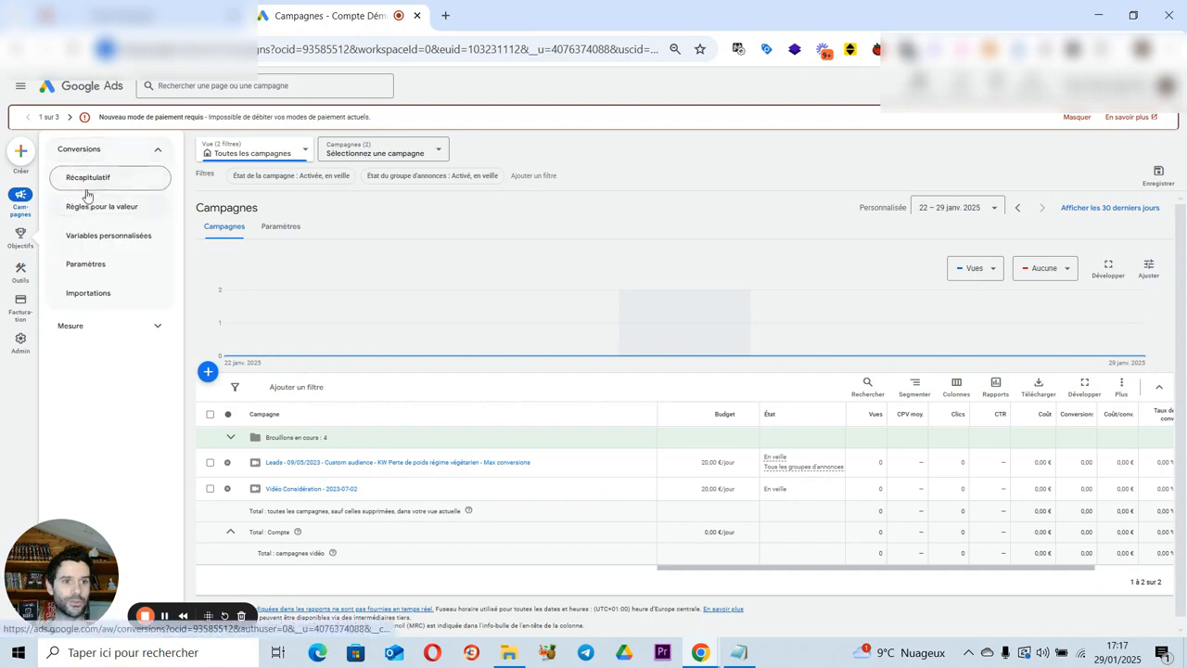
{"action": "left_click", "coordinate": [85, 189]}
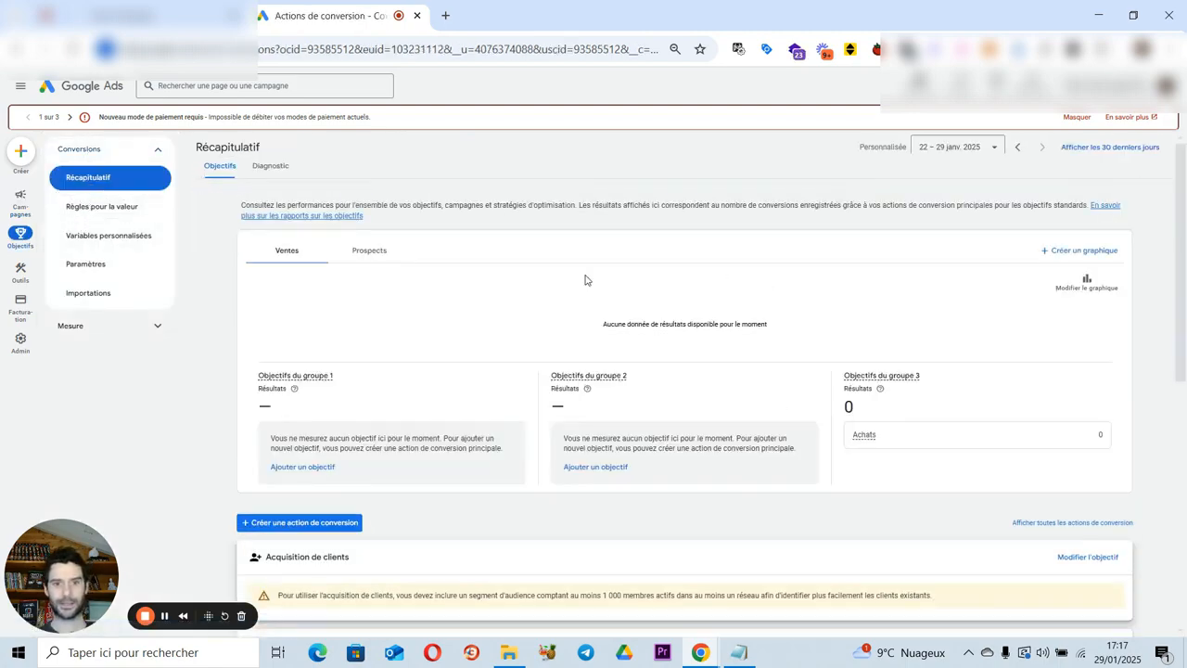
{"action": "scroll", "coordinate": [457, 329], "scroll_direction": "down", "scroll_amount": 2}
{"action": "left_click", "coordinate": [295, 370]}
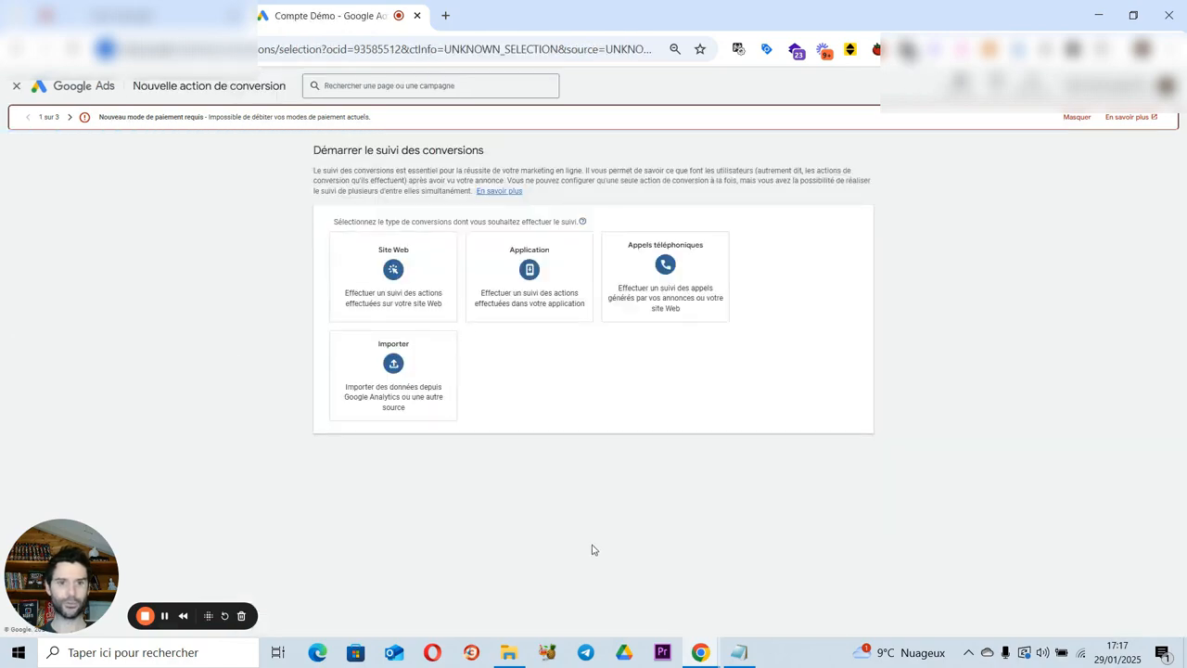
{"action": "left_click", "coordinate": [384, 273]}
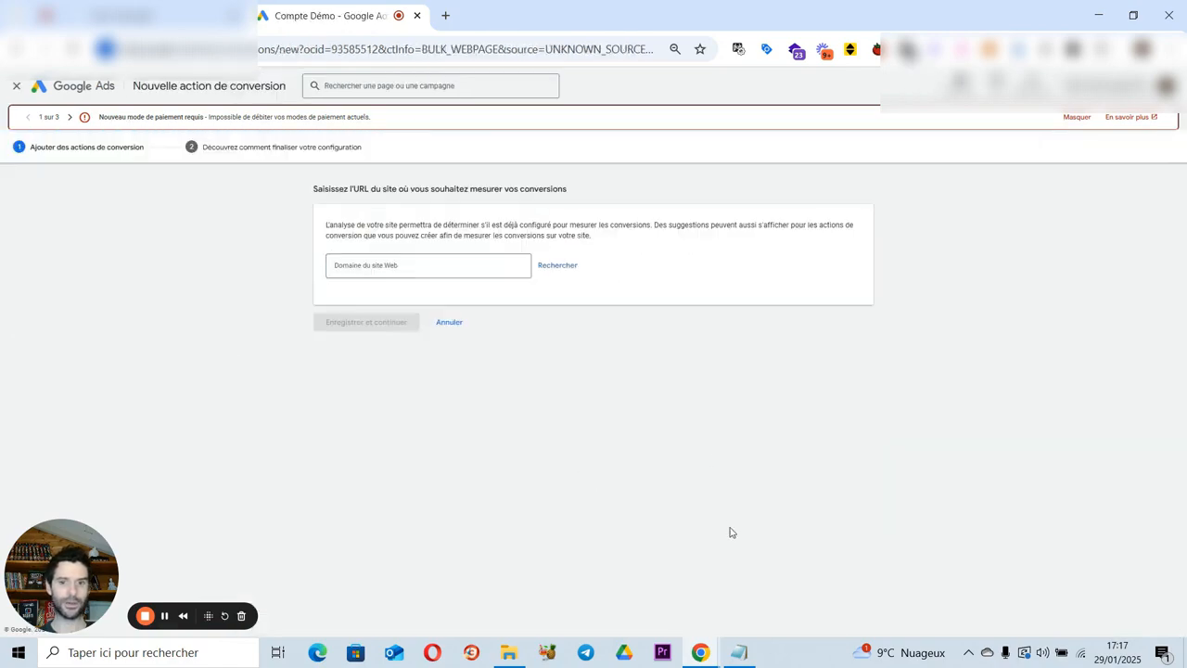
{"action": "left_click", "coordinate": [742, 662]}
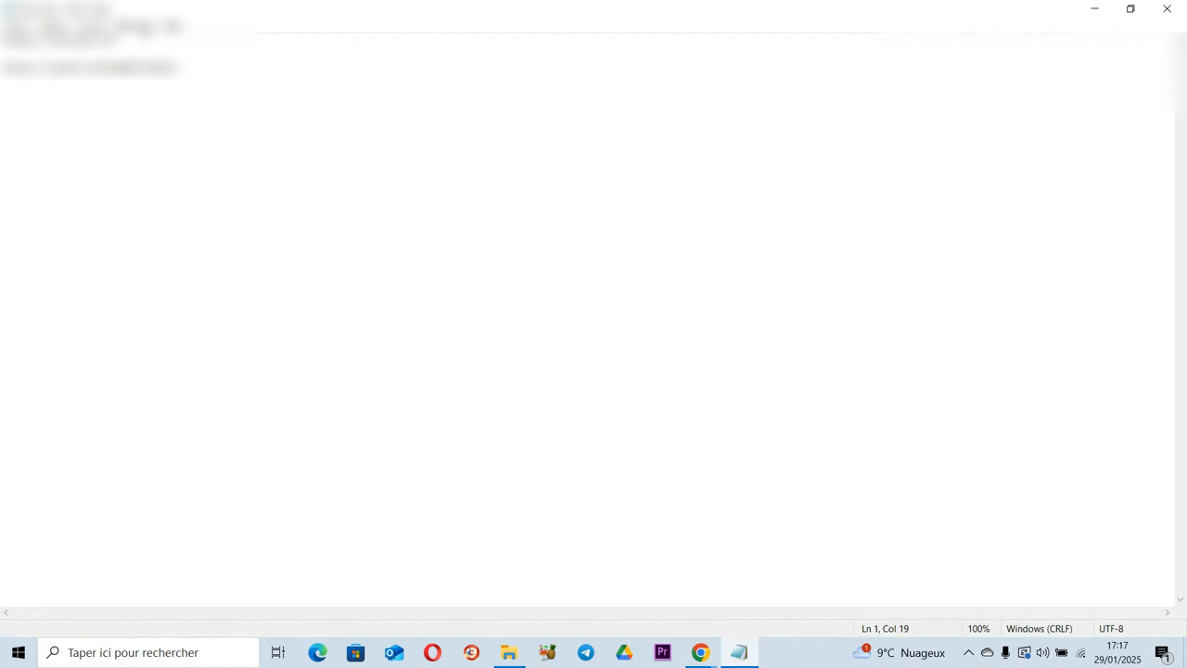
{"action": "key", "text": "shift+Home"}
{"action": "key", "text": "ctrl+c"}
{"action": "key", "text": "alt+Tab"}
{"action": "left_click", "coordinate": [468, 266]}
{"action": "key", "text": "ctrl+v"}
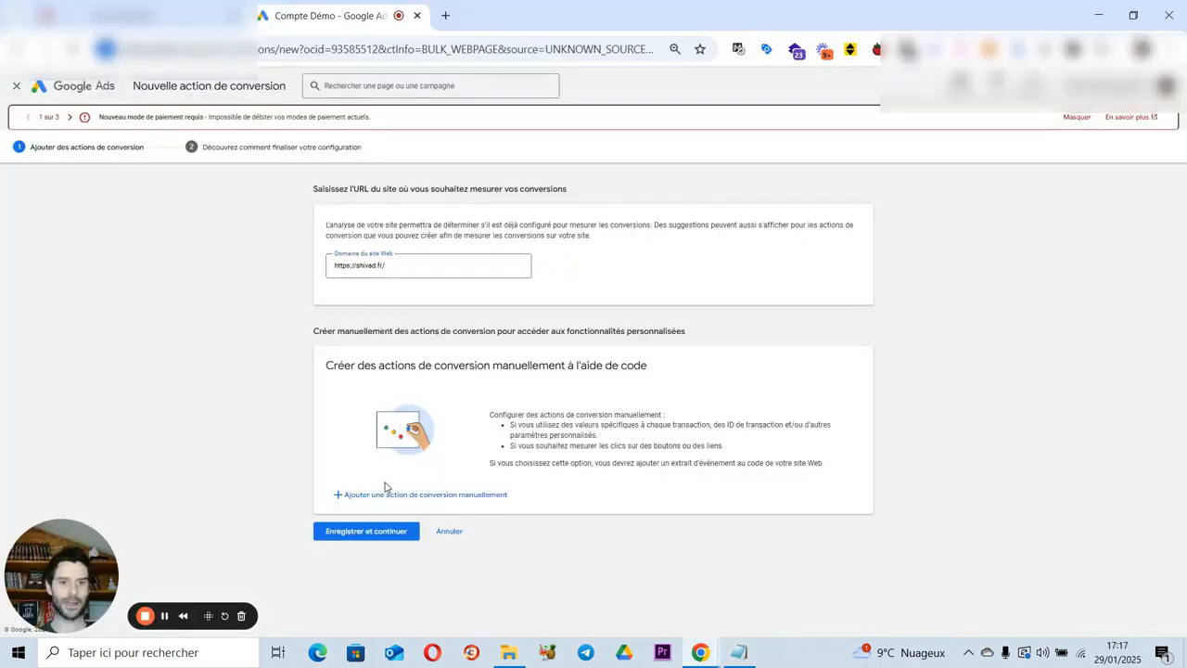
Step: Add a manual conversion action with the Contact category and name it Prospect 1
{"action": "left_click", "coordinate": [456, 495]}
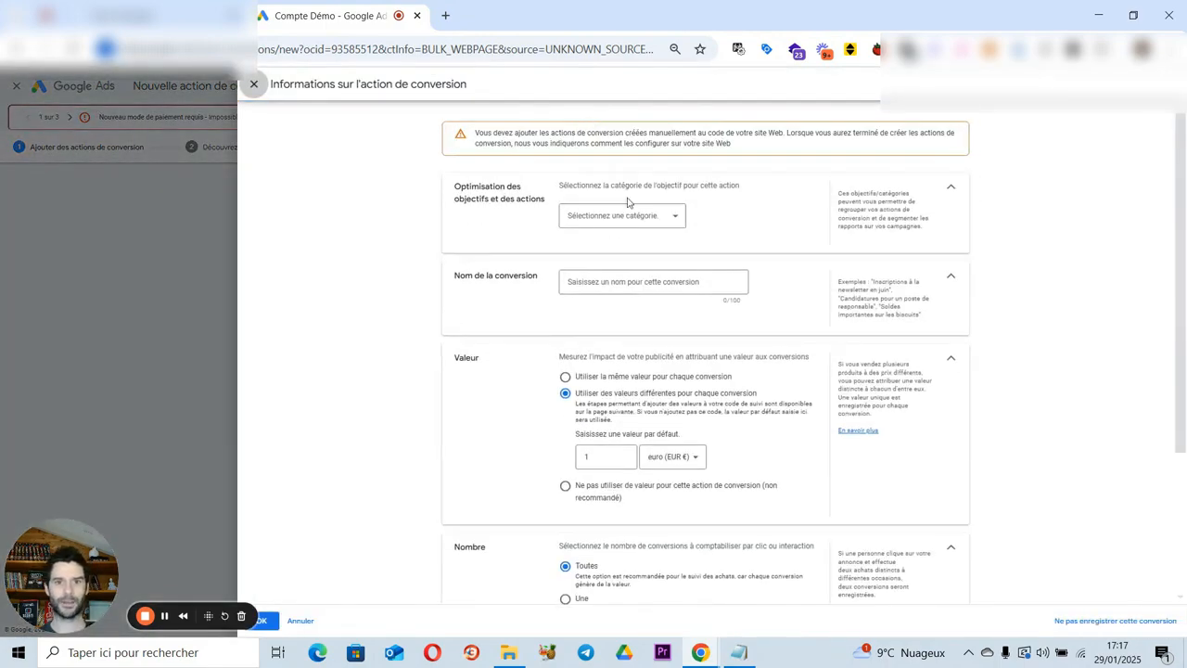
{"action": "left_click", "coordinate": [617, 209]}
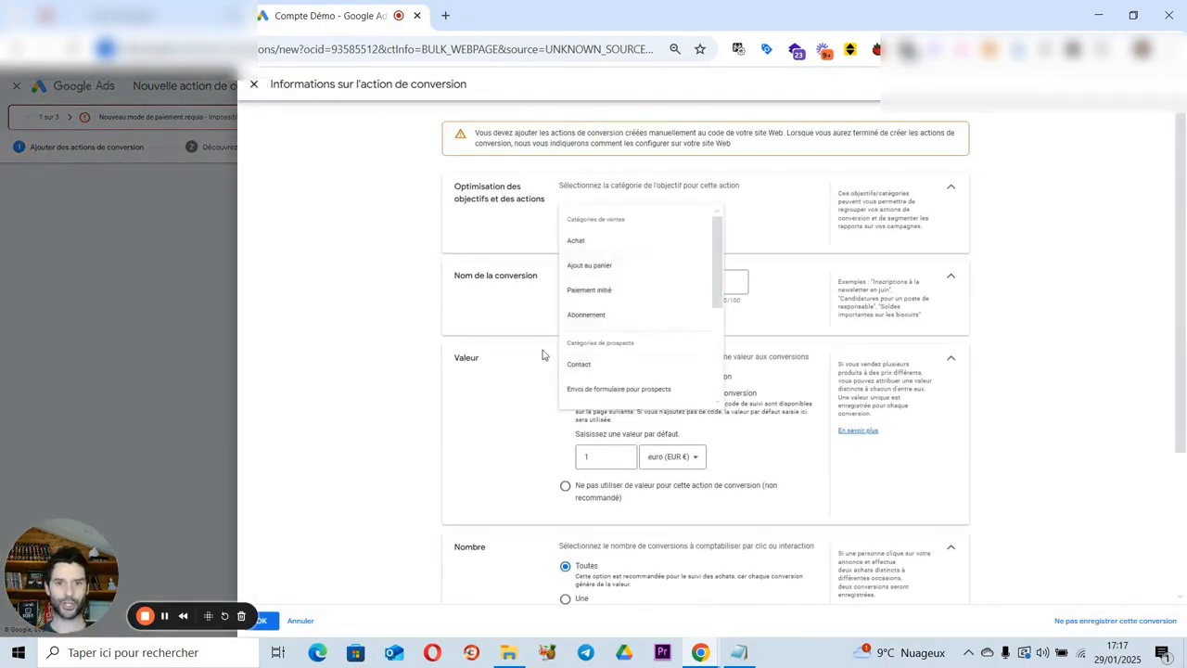
{"action": "left_click", "coordinate": [588, 365]}
{"action": "left_click", "coordinate": [619, 318]}
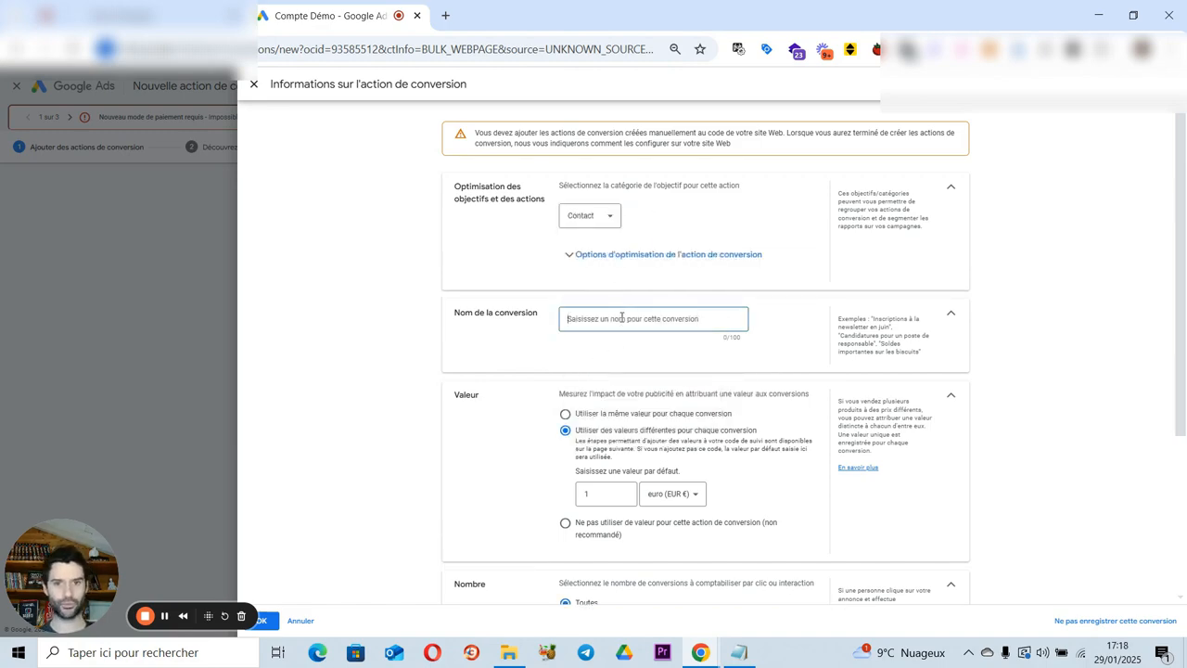
{"action": "type", "text": "Prospect 1"}
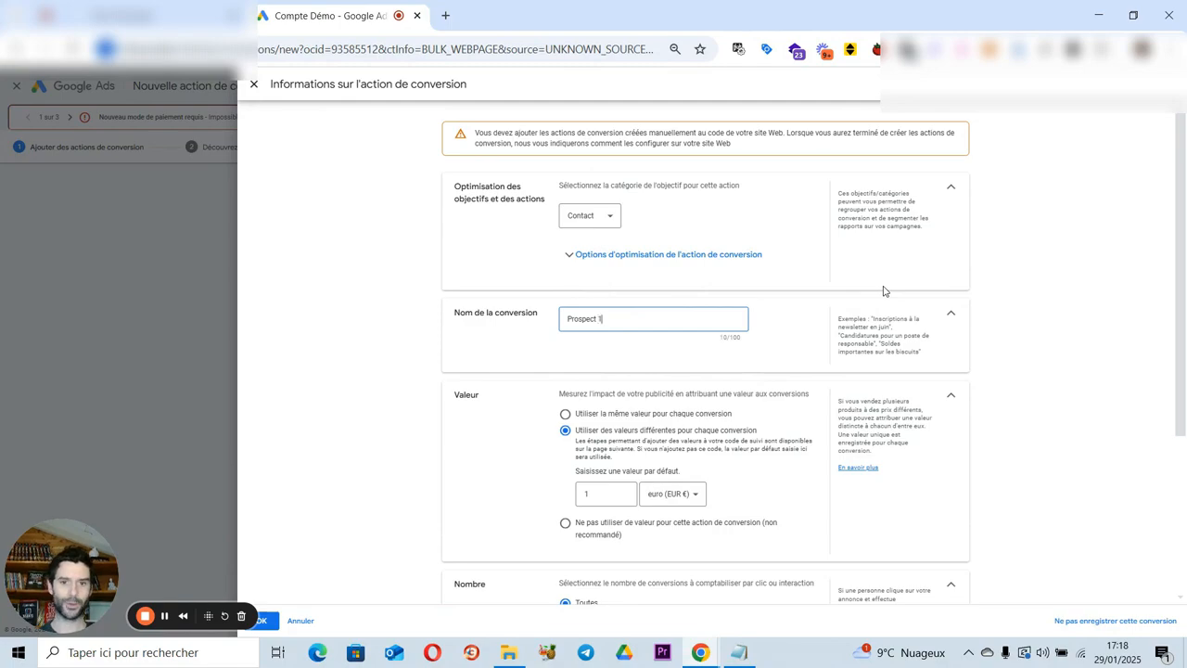
Step: Set the conversion to use no value and count Une per interaction, then save the action and continue
{"action": "scroll", "coordinate": [835, 299], "scroll_direction": "down", "scroll_amount": 2}
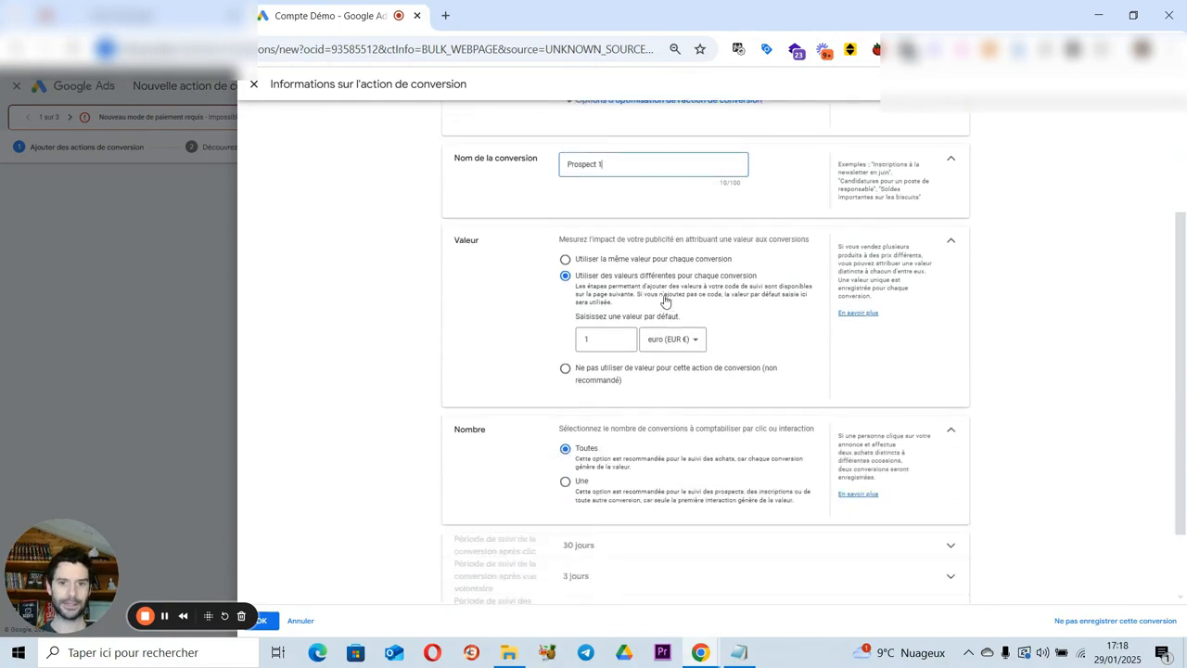
{"action": "left_click", "coordinate": [581, 377]}
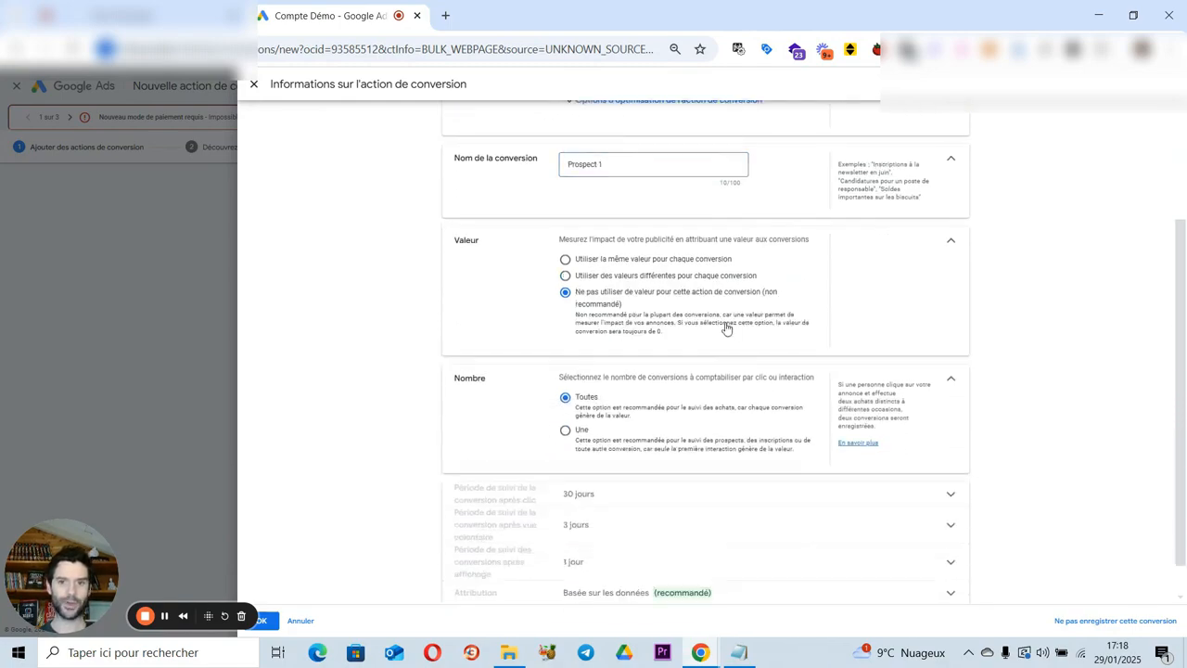
{"action": "scroll", "coordinate": [996, 291], "scroll_direction": "down", "scroll_amount": 1}
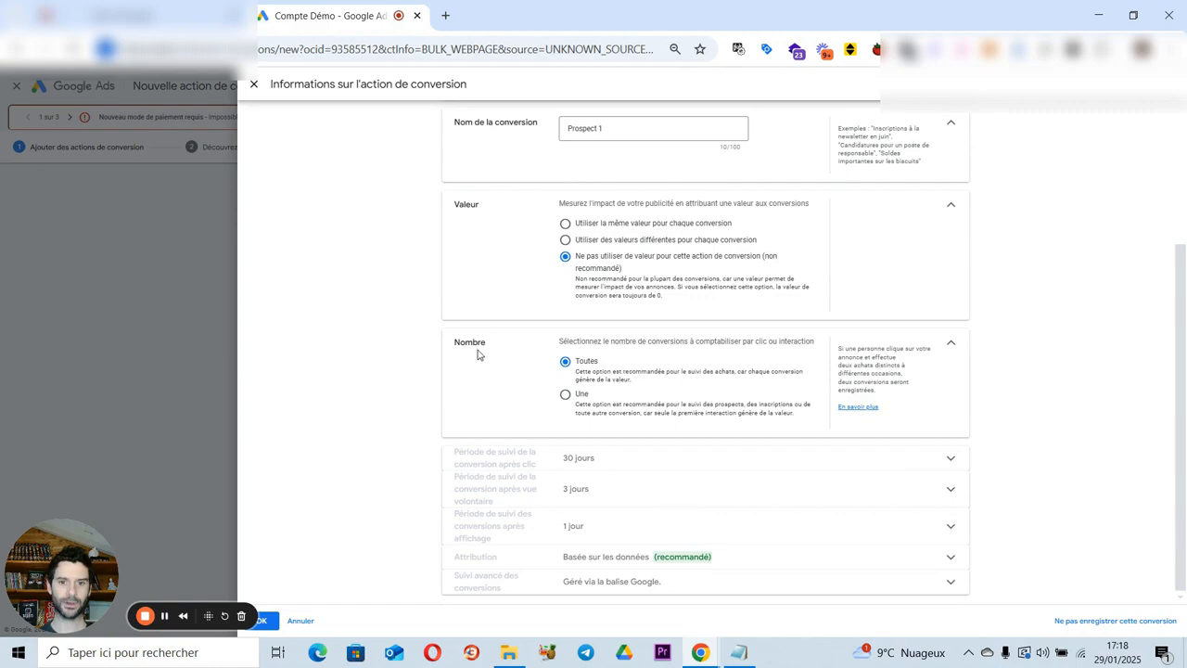
{"action": "left_click", "coordinate": [579, 406]}
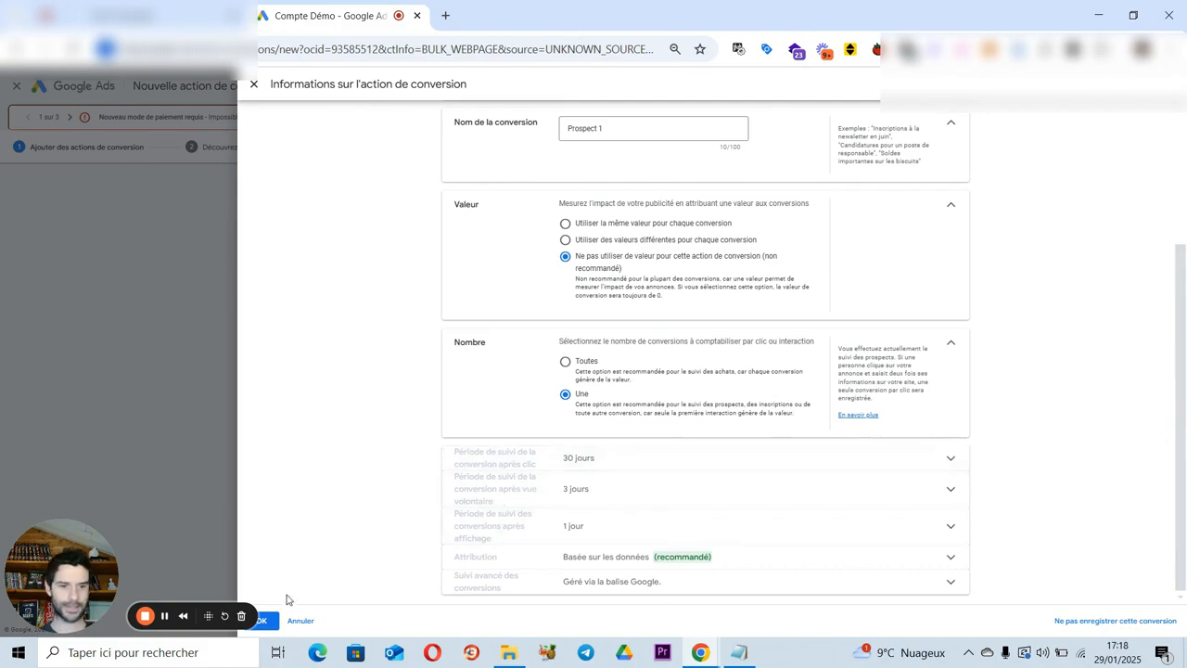
{"action": "left_click", "coordinate": [271, 624]}
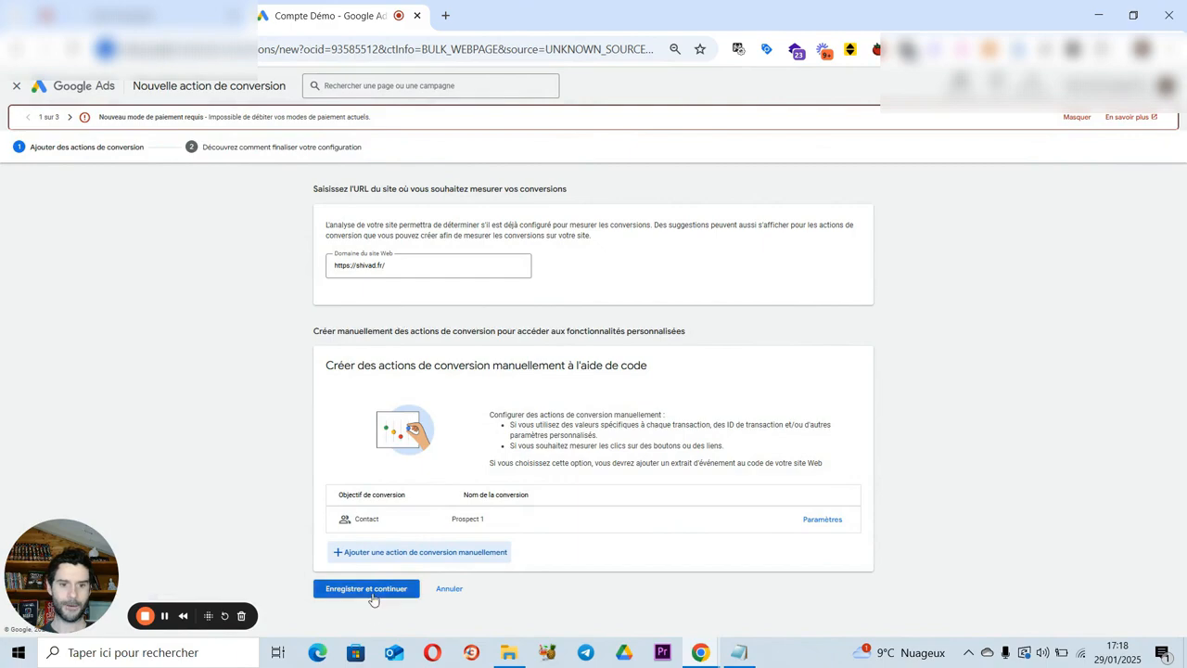
{"action": "left_click", "coordinate": [375, 591]}
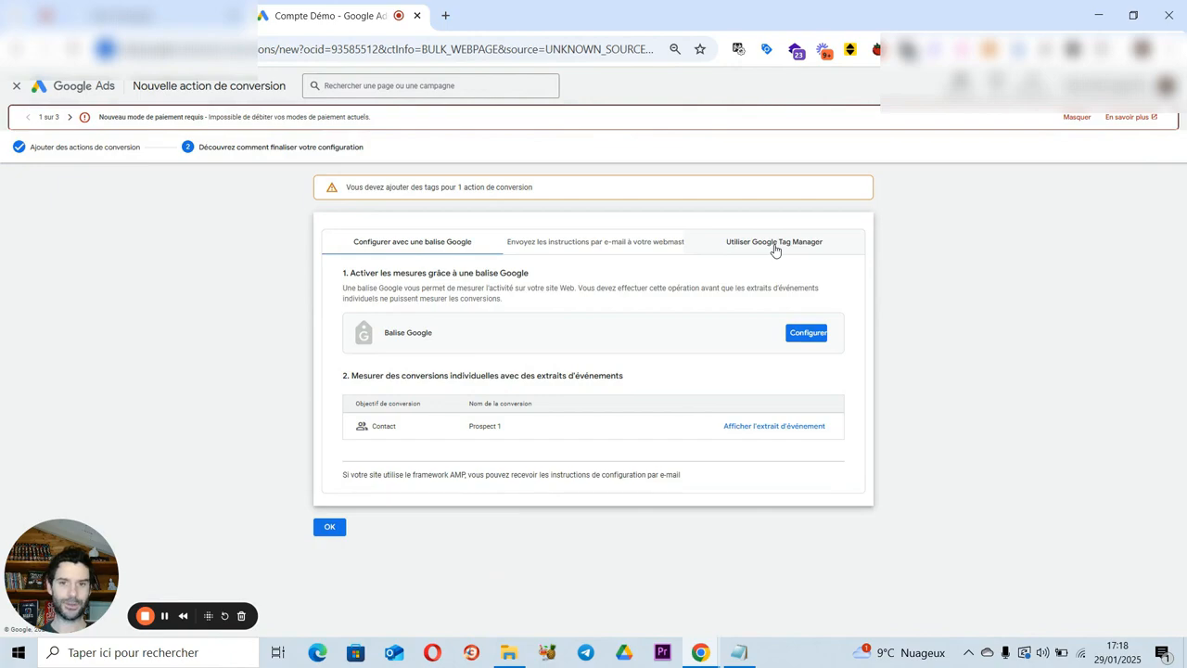
Step: Compare the Google Tag Manager setup instructions with those for the Google tag
{"action": "left_click", "coordinate": [775, 243]}
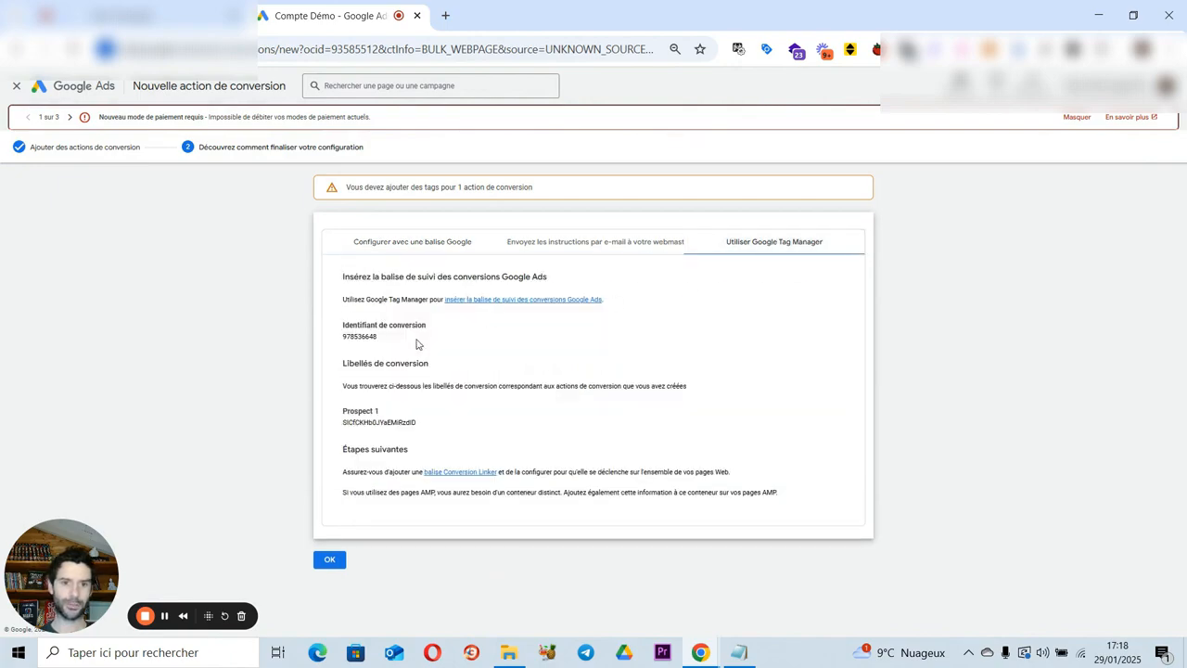
{"action": "left_click", "coordinate": [403, 246]}
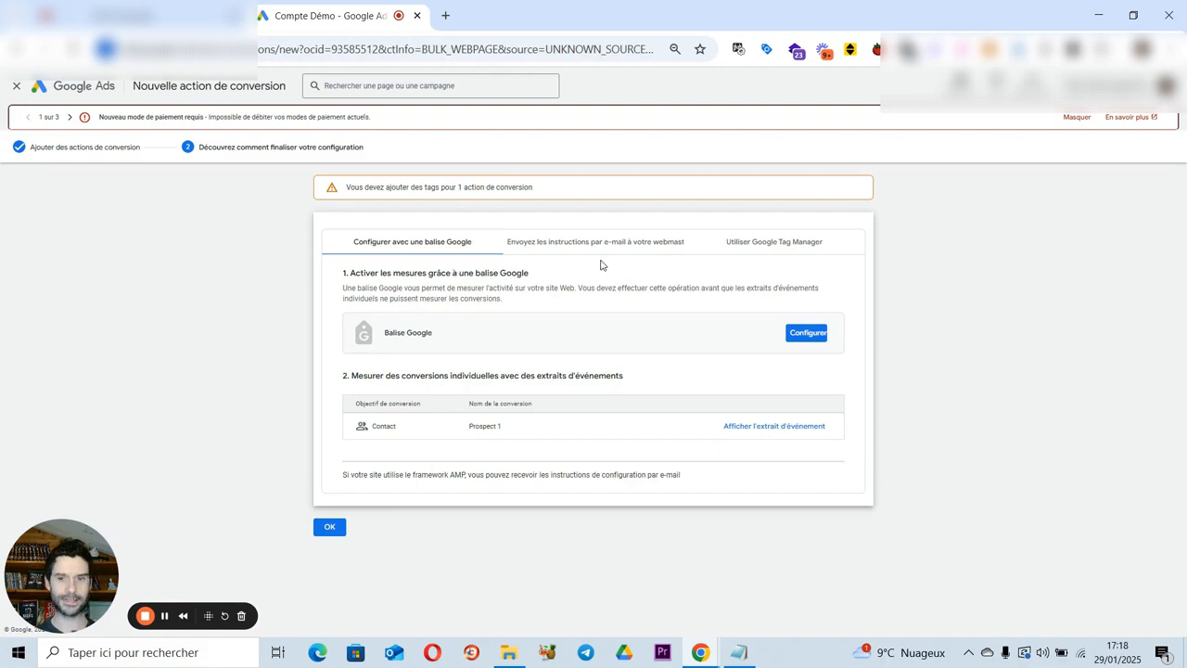
{"action": "left_click", "coordinate": [751, 243]}
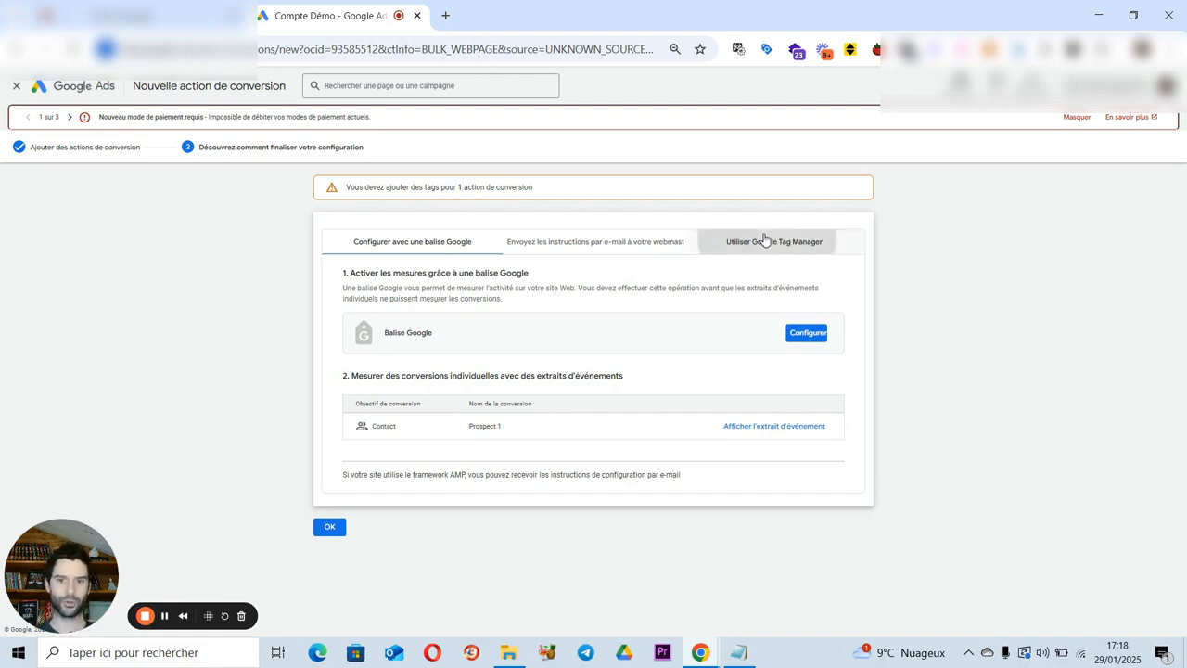
{"action": "left_click", "coordinate": [406, 247]}
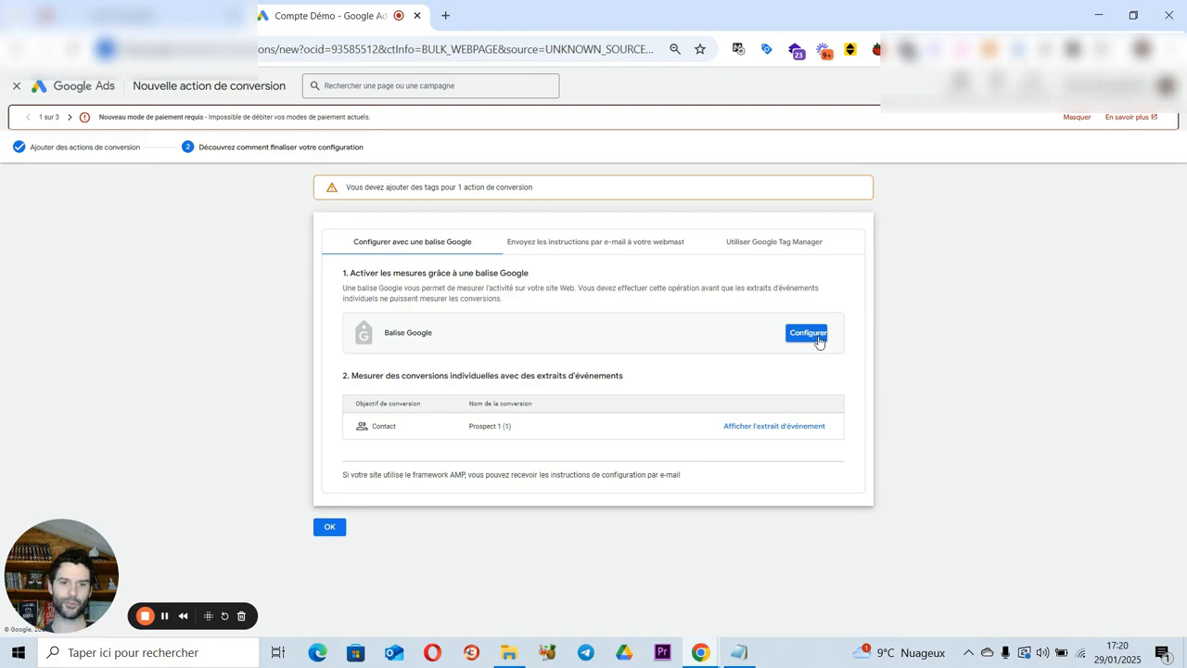
Step: Configure the Google tag for manual installation and copy its code snippet
{"action": "left_click", "coordinate": [818, 341]}
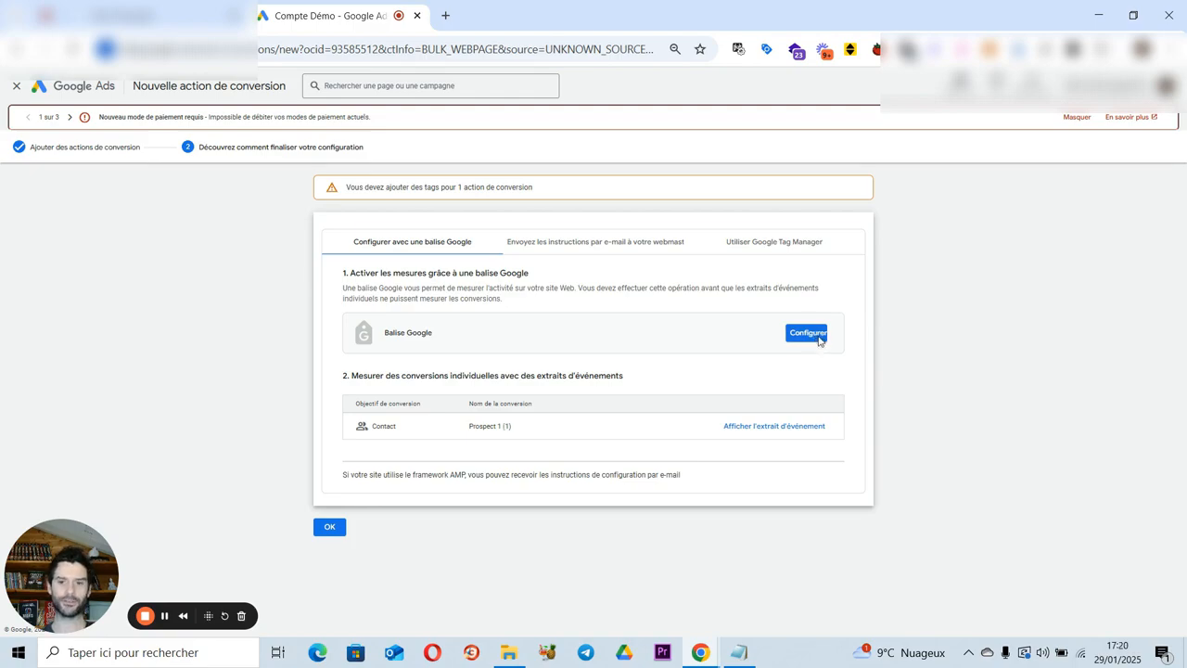
{"action": "left_click", "coordinate": [573, 290]}
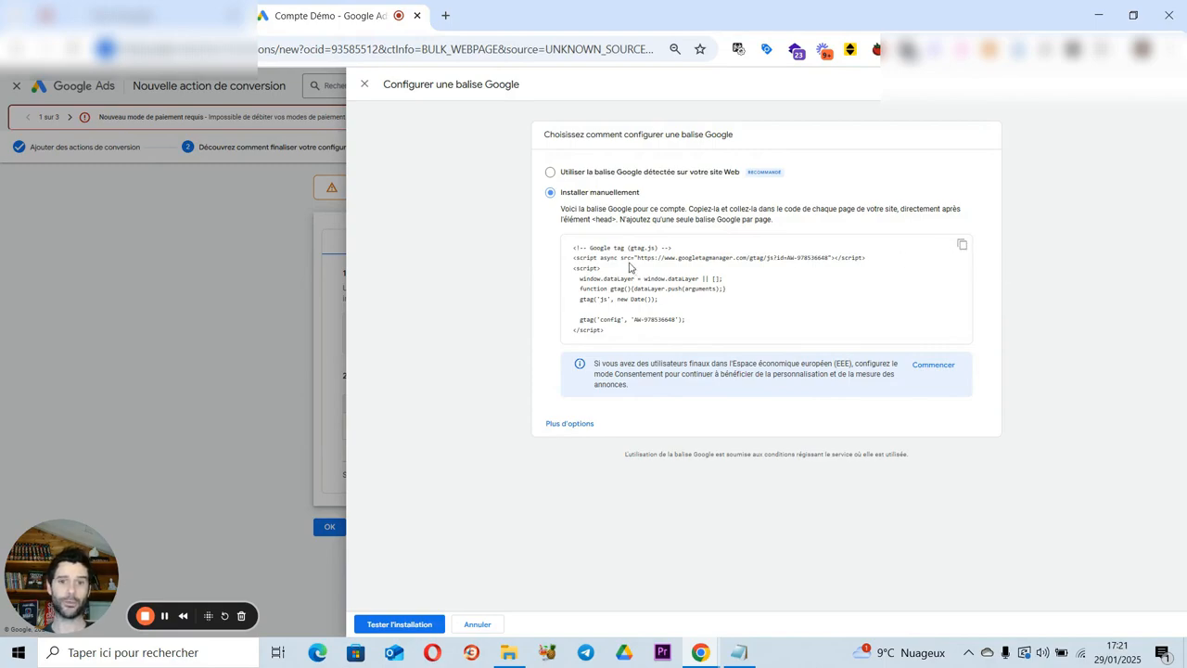
{"action": "left_click", "coordinate": [963, 246]}
Step: Switch to the funnel builder and open the settings of the Optin Pages AYA funnel at its tracking code fields
{"action": "left_click", "coordinate": [148, 17]}
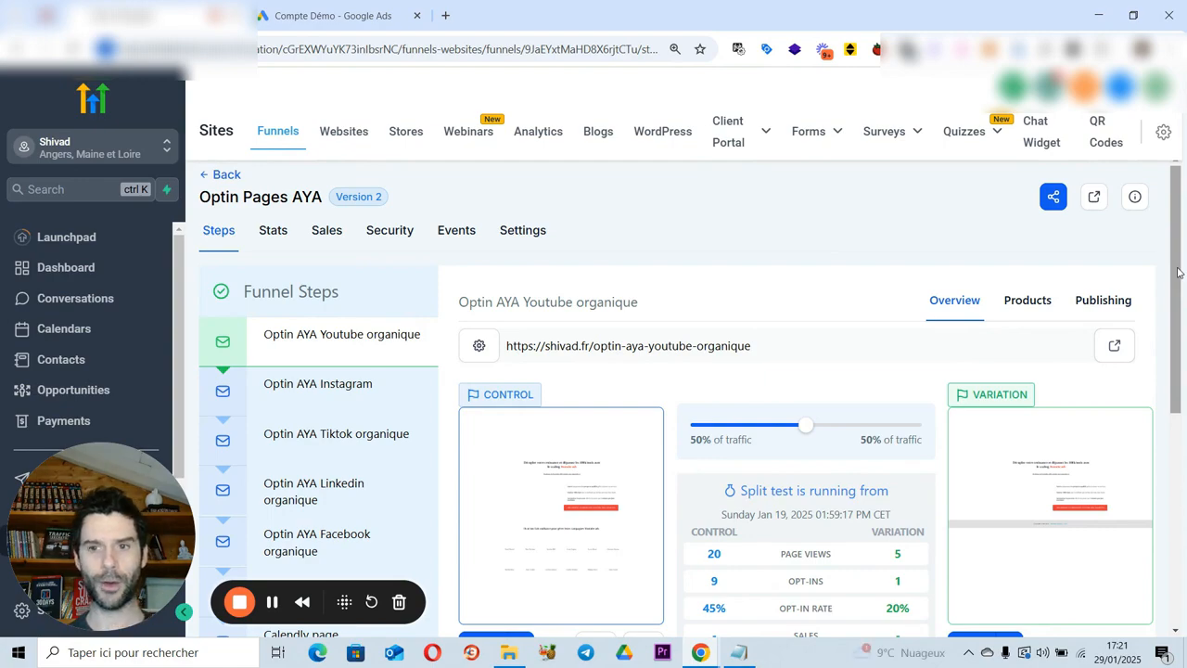
{"action": "left_click_drag", "start_coordinate": [1178, 272], "coordinate": [1180, 277]}
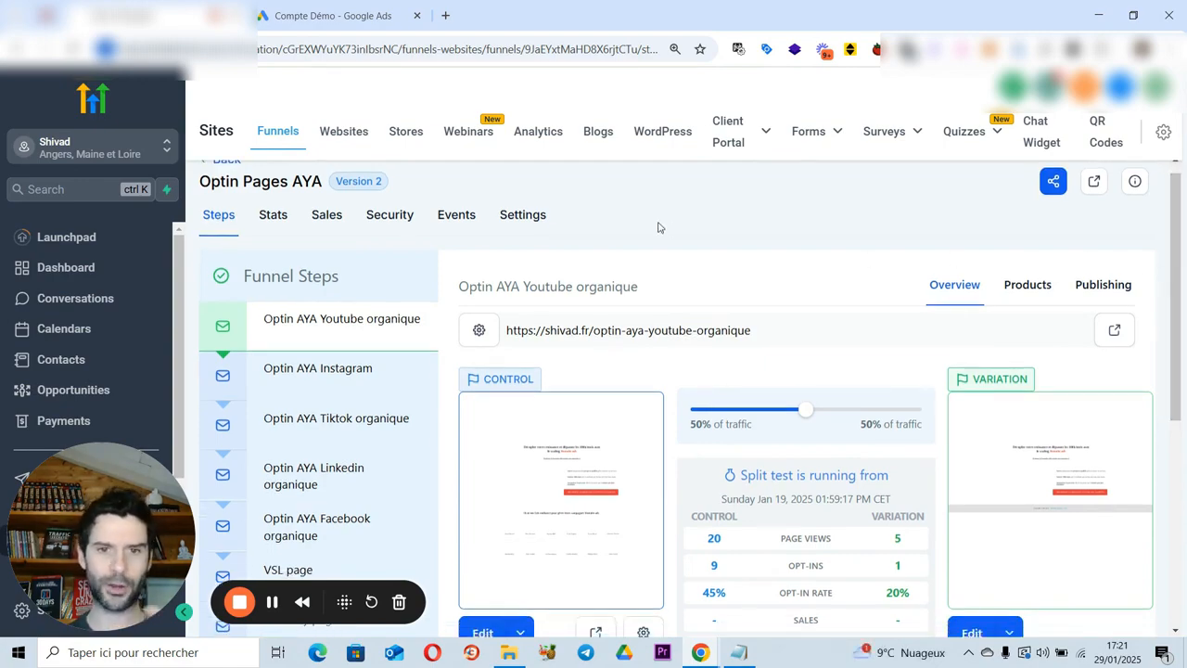
{"action": "scroll", "coordinate": [676, 239], "scroll_direction": "up", "scroll_amount": 1}
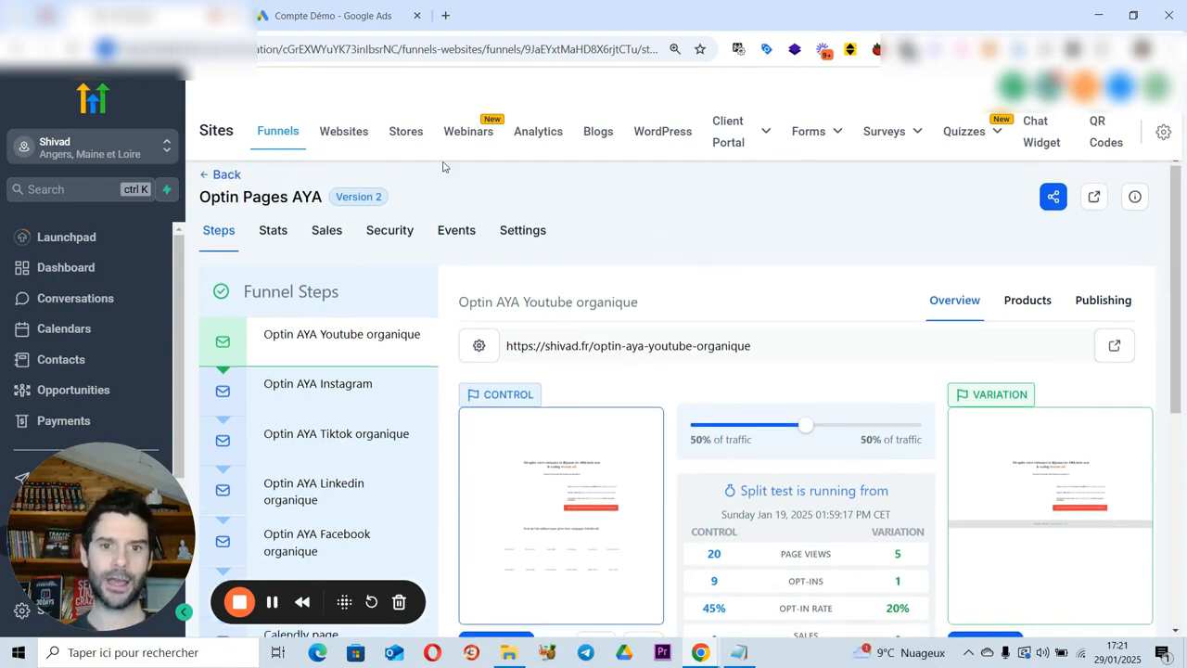
{"action": "left_click", "coordinate": [522, 236]}
{"action": "scroll", "coordinate": [367, 421], "scroll_direction": "down", "scroll_amount": 2}
{"action": "scroll", "coordinate": [383, 450], "scroll_direction": "down", "scroll_amount": 1}
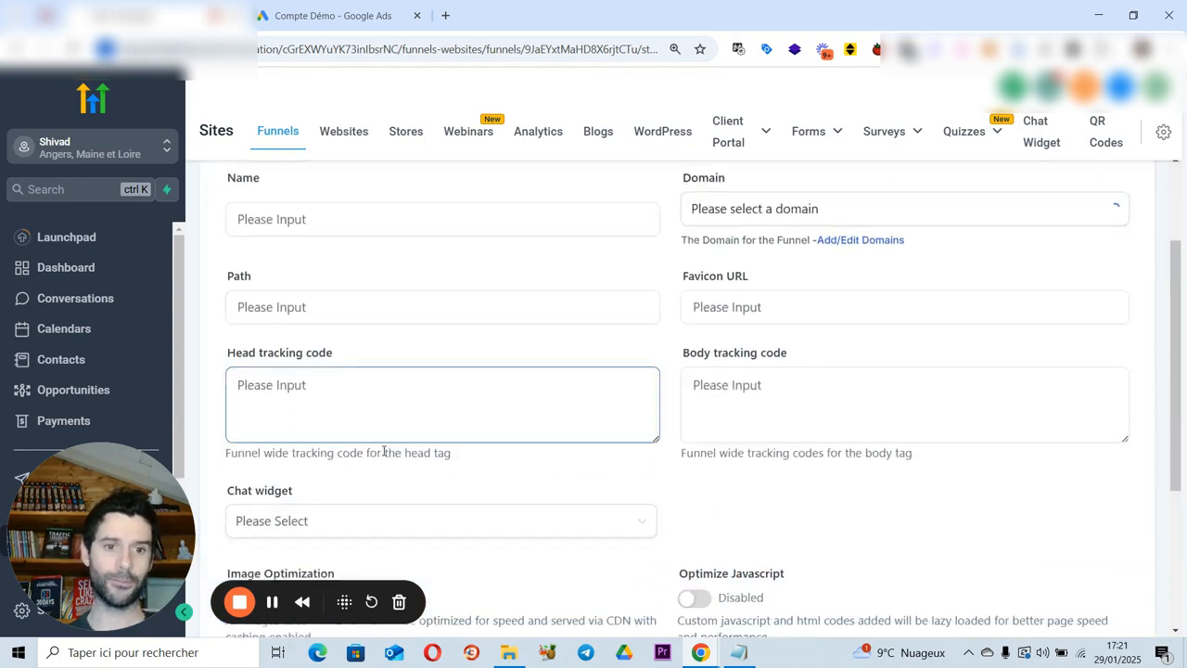
Step: Enlarge the funnel's head tracking code field, paste the Google tag snippet after the Tag Manager code, and leave the funnel settings
{"action": "left_click", "coordinate": [336, 384]}
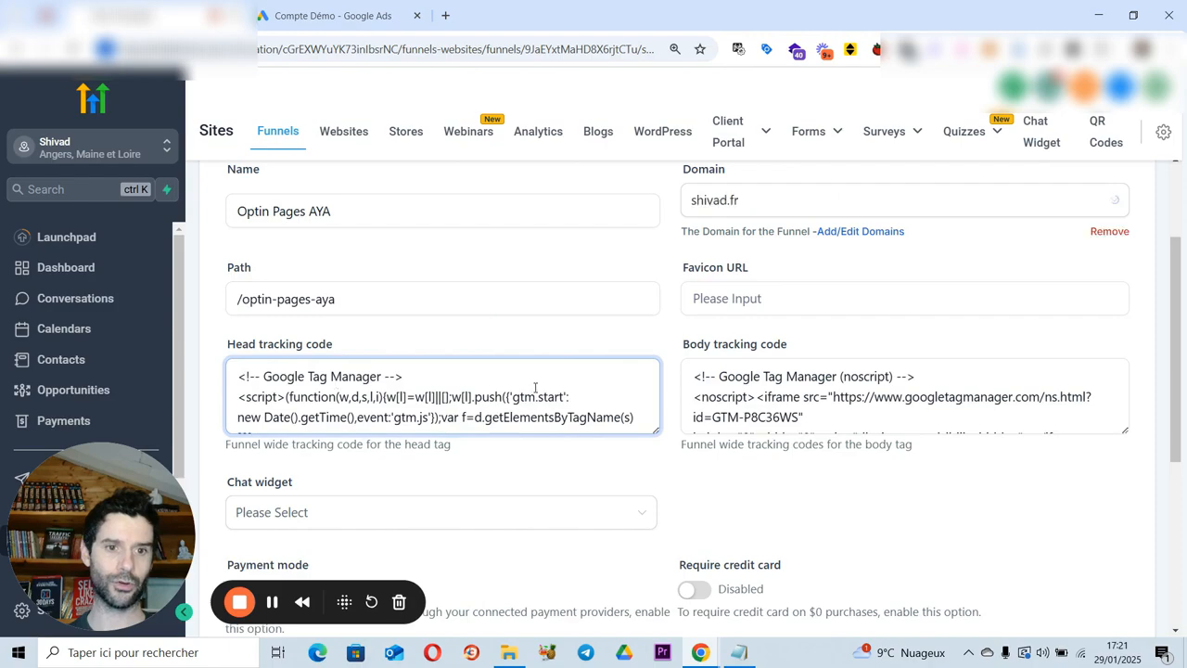
{"action": "scroll", "coordinate": [547, 386], "scroll_direction": "down", "scroll_amount": 2}
{"action": "left_click_drag", "start_coordinate": [656, 432], "coordinate": [639, 577]}
{"action": "scroll", "coordinate": [437, 419], "scroll_direction": "down", "scroll_amount": 3}
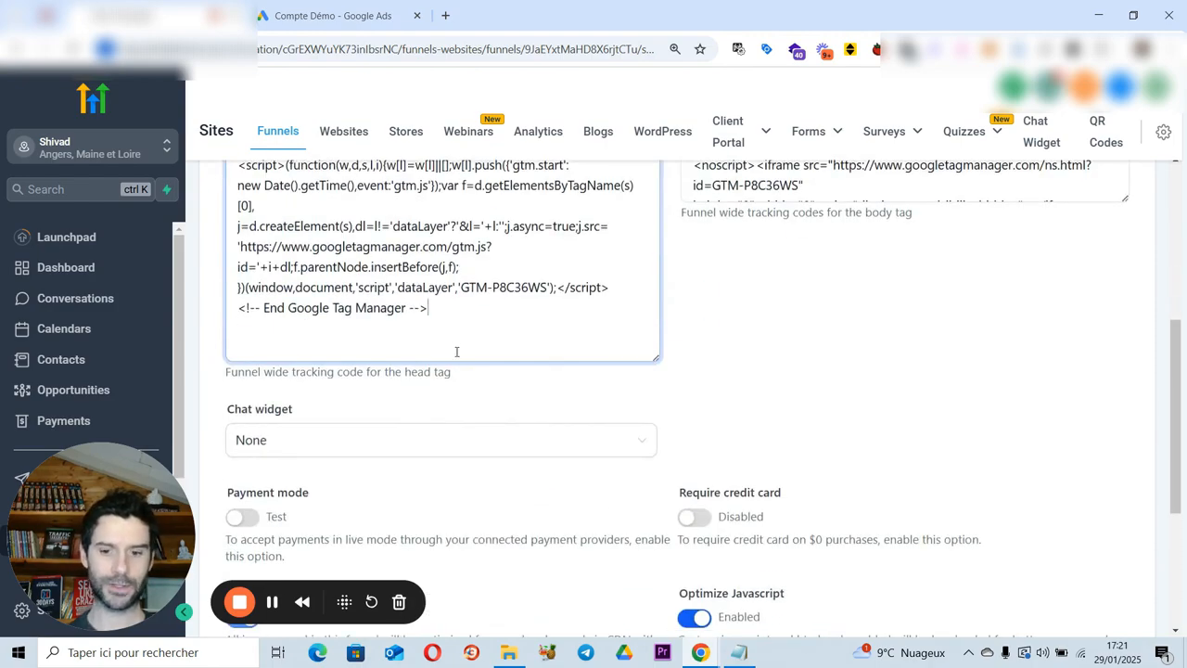
{"action": "key", "text": "ctrl+v"}
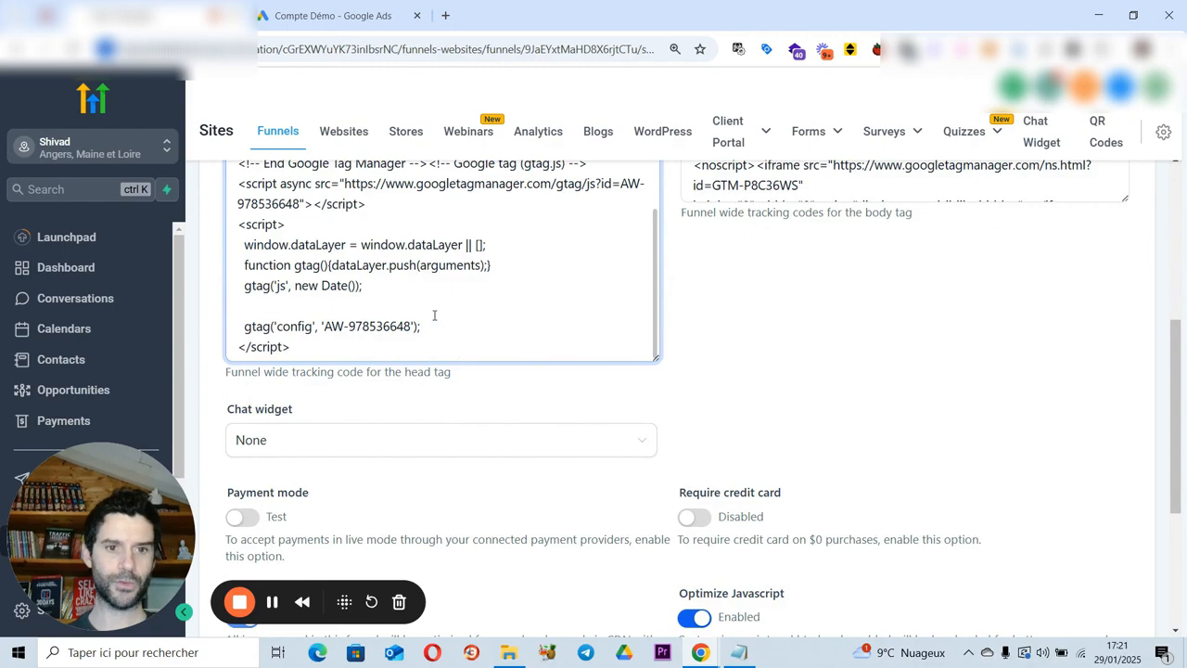
{"action": "scroll", "coordinate": [434, 316], "scroll_direction": "up", "scroll_amount": 5}
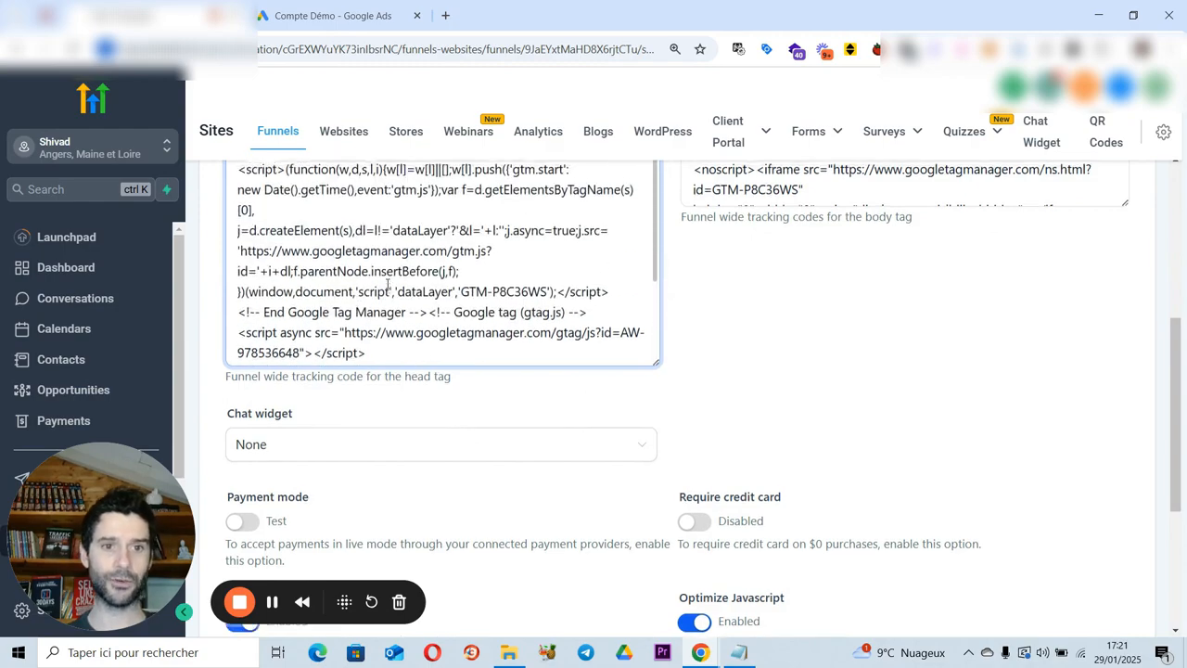
{"action": "scroll", "coordinate": [387, 284], "scroll_direction": "up", "scroll_amount": 5}
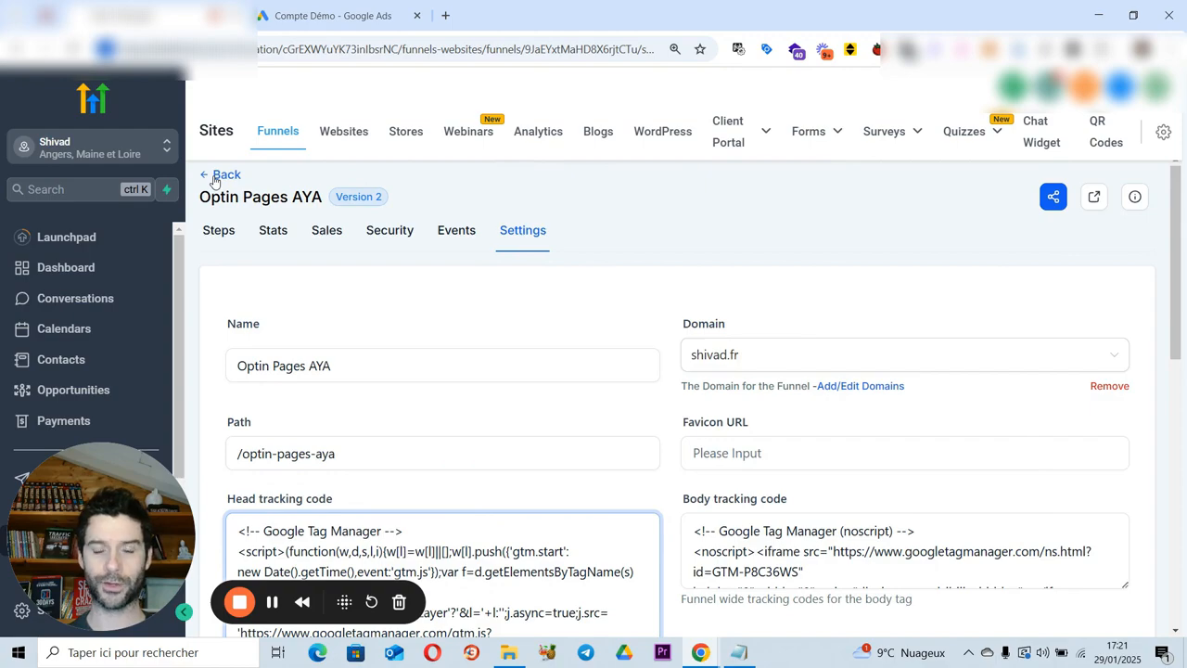
{"action": "left_click", "coordinate": [215, 176]}
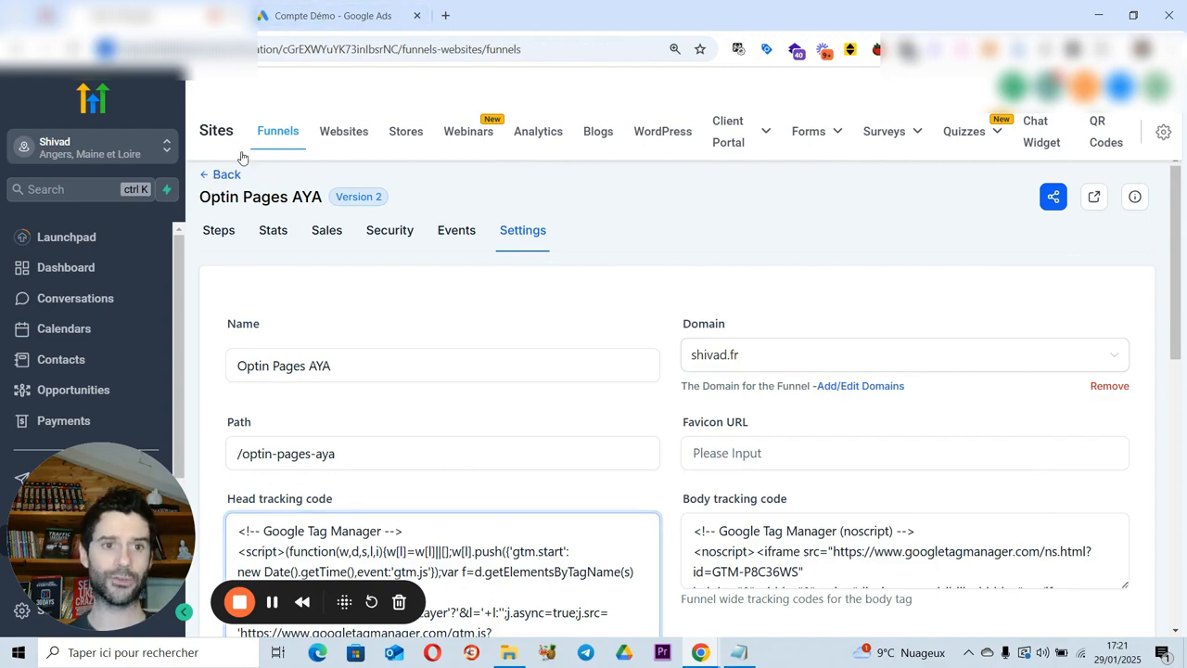
Step: Return to Google Ads, close the Google tag setup and display the event snippet for the Contact conversion
{"action": "left_click", "coordinate": [358, 22]}
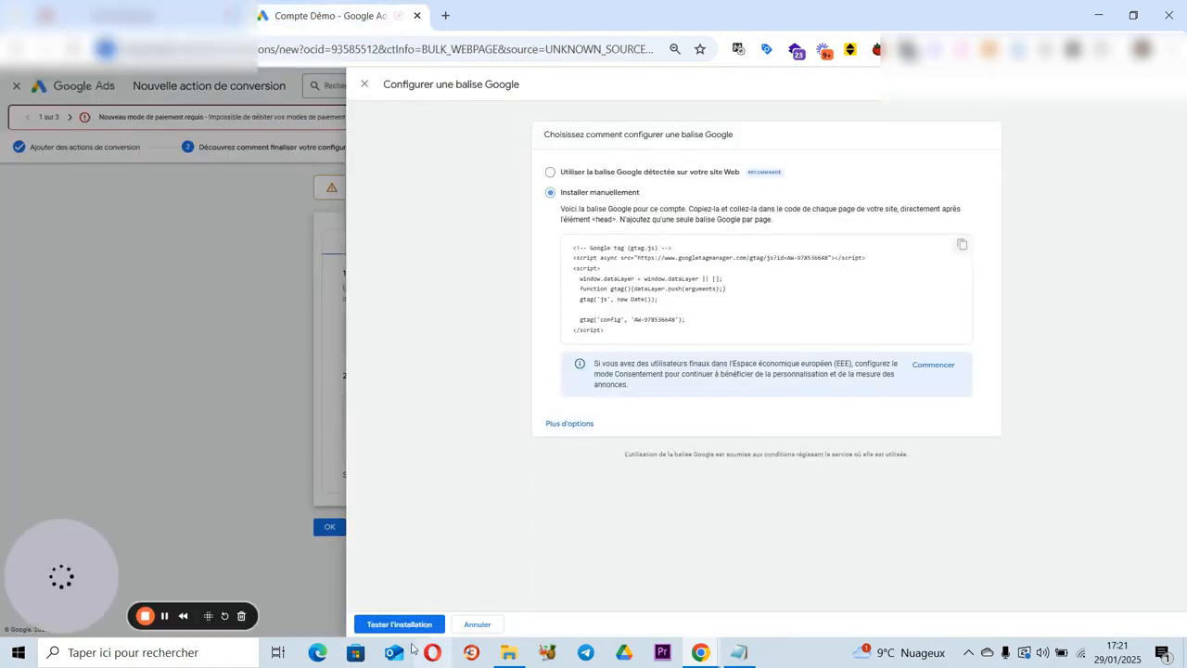
{"action": "left_click", "coordinate": [483, 627]}
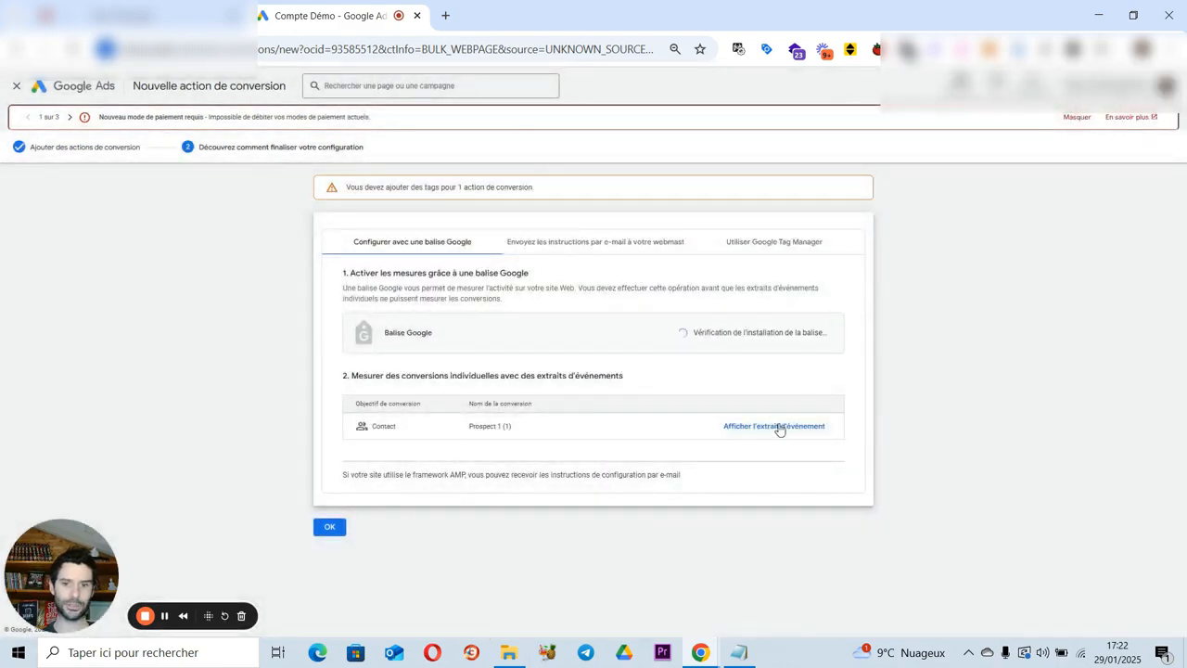
{"action": "left_click", "coordinate": [789, 462]}
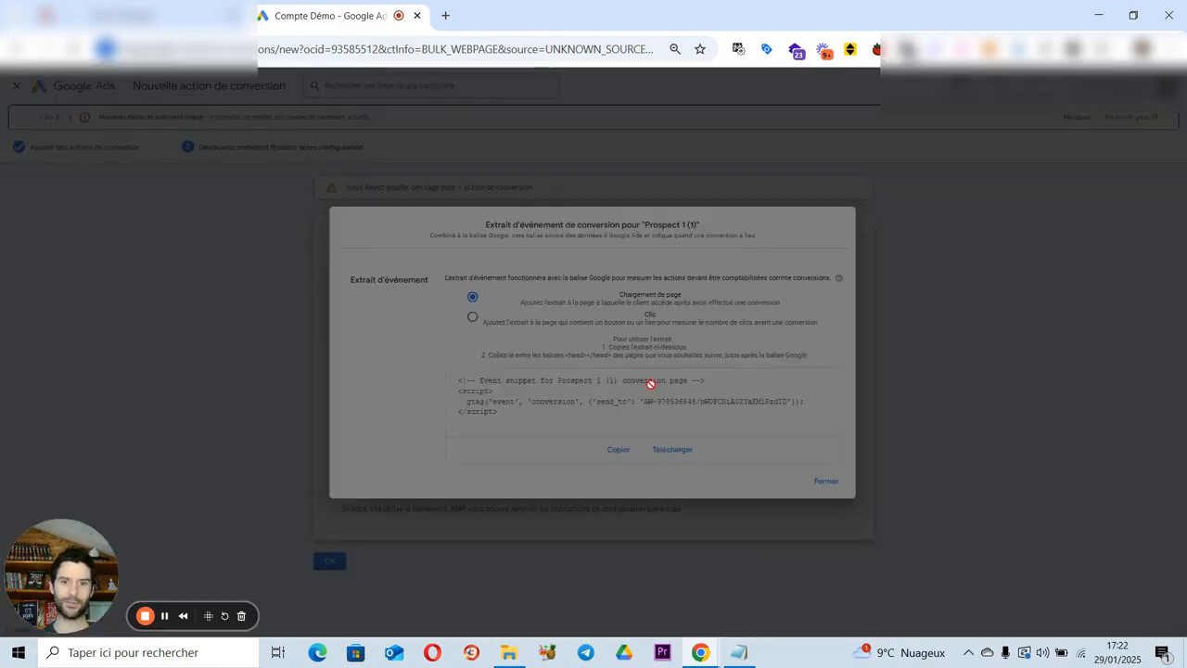
Step: Select the Prospect 1 (1) event snippet code, switch to the funnel builder and view the steps of the Optin Pages AYA funnel
{"action": "left_click_drag", "start_coordinate": [545, 415], "coordinate": [432, 383]}
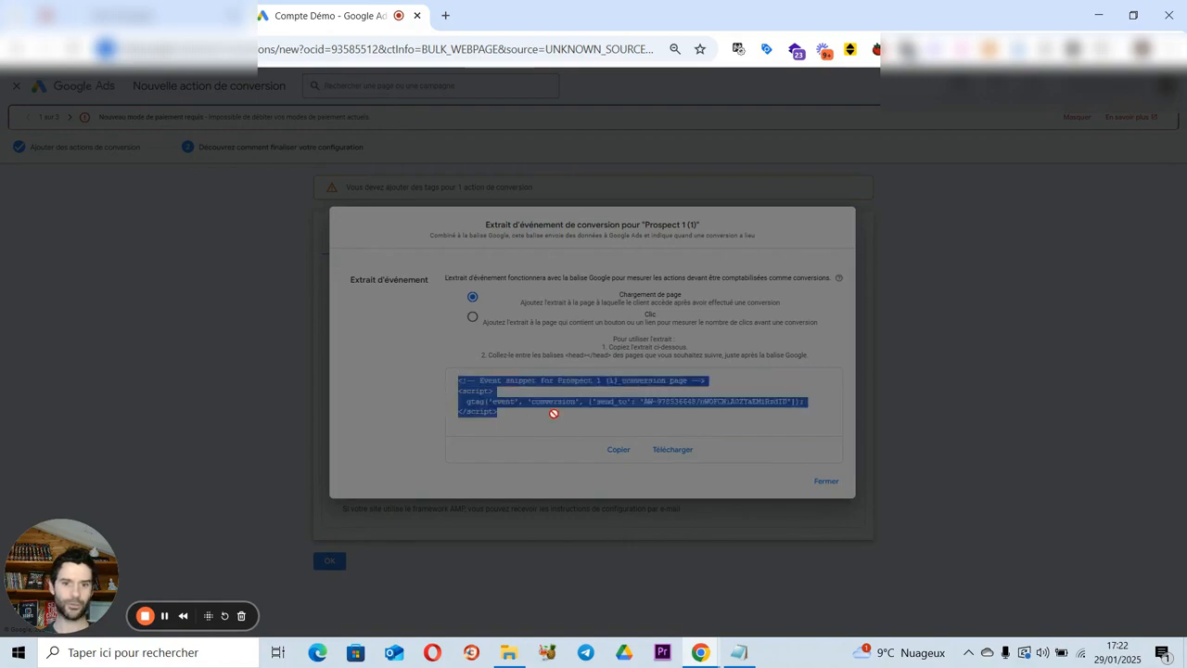
{"action": "left_click", "coordinate": [148, 15]}
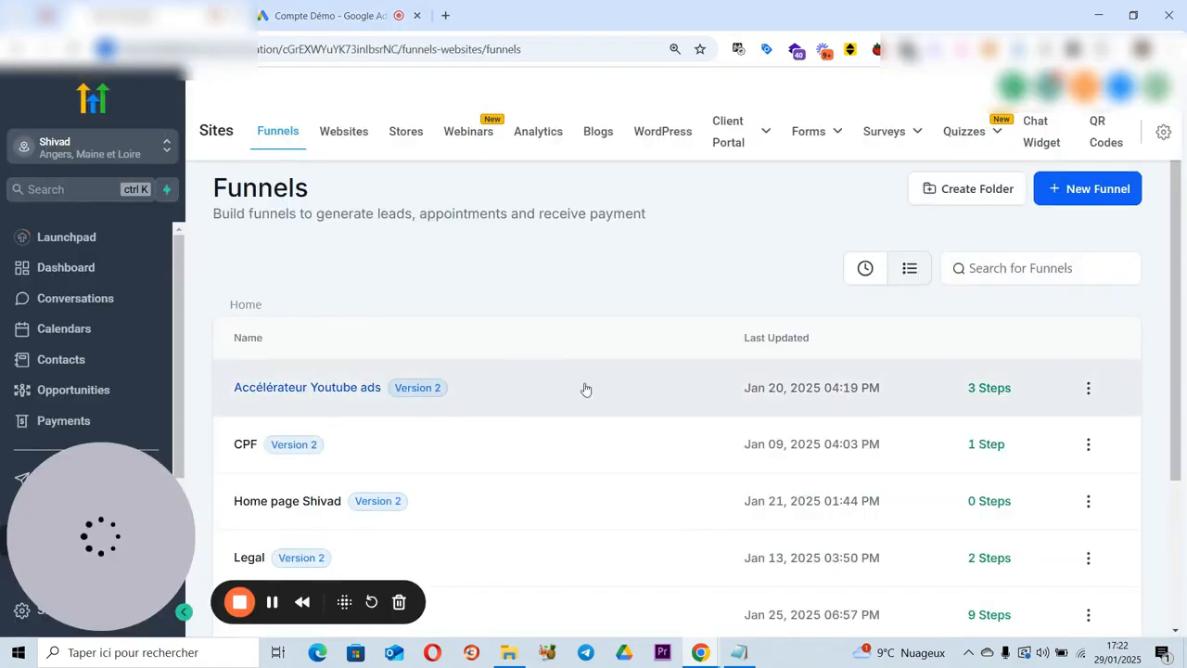
{"action": "scroll", "coordinate": [583, 387], "scroll_direction": "down", "scroll_amount": 3}
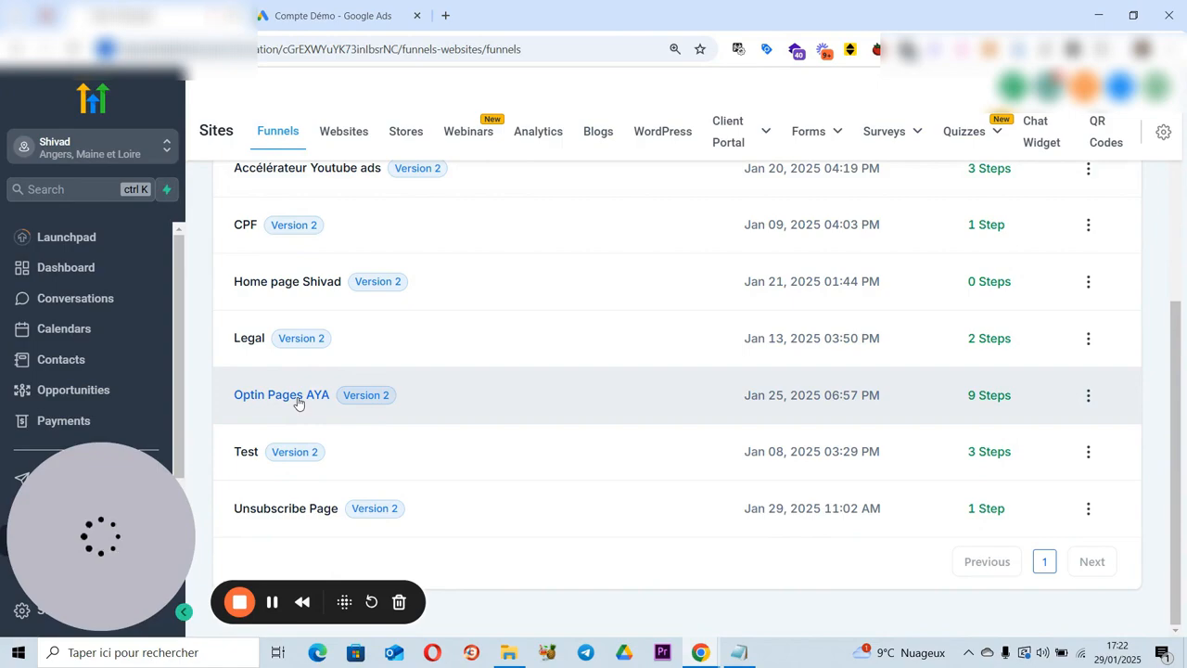
{"action": "left_click", "coordinate": [285, 402]}
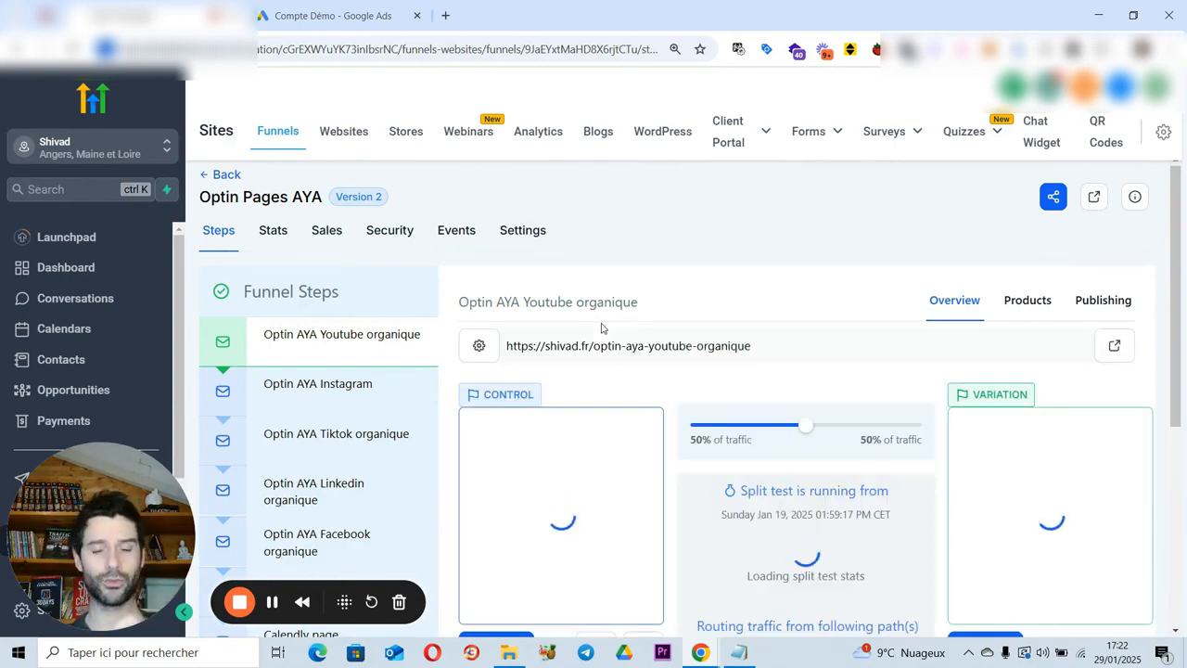
{"action": "left_click_drag", "start_coordinate": [1179, 331], "coordinate": [1177, 336]}
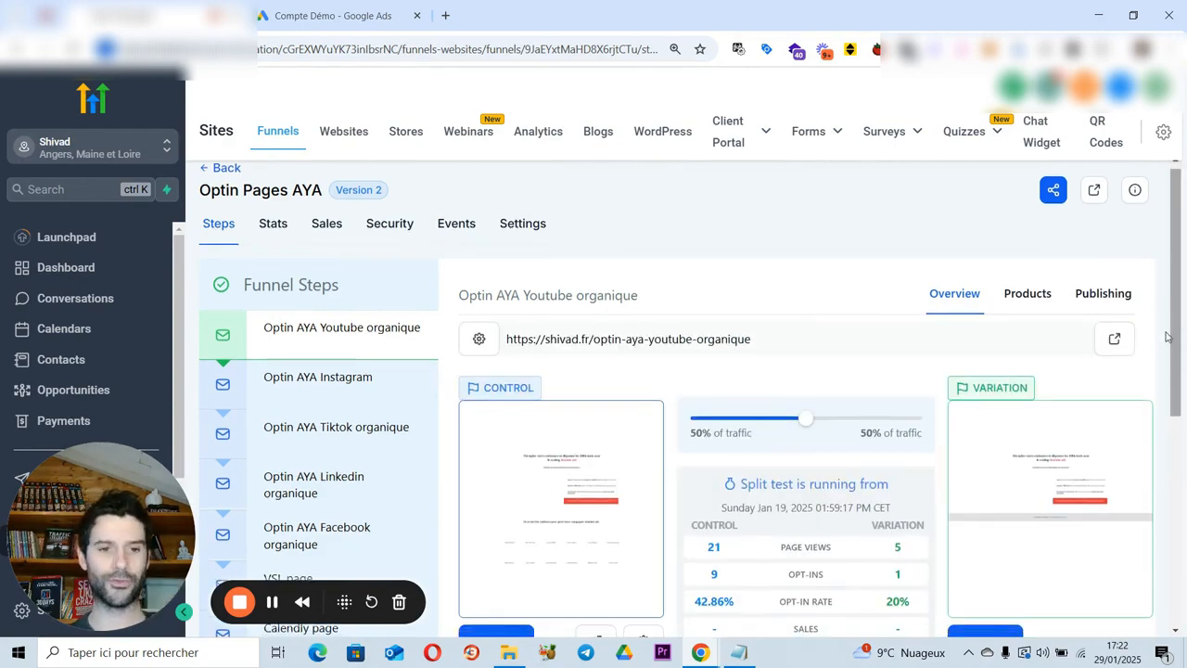
{"action": "scroll", "coordinate": [369, 335], "scroll_direction": "down", "scroll_amount": 2}
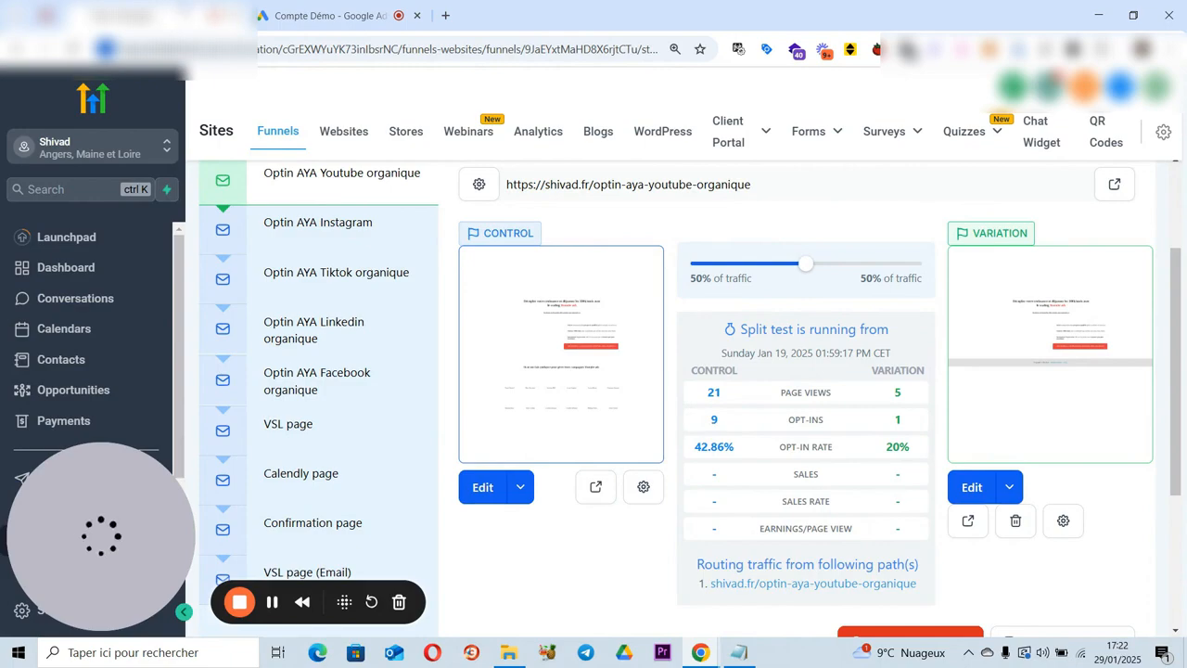
Step: Return to Google Ads, close the event snippet and expand the custom goals section of the conversions summary
{"action": "left_click", "coordinate": [325, 13]}
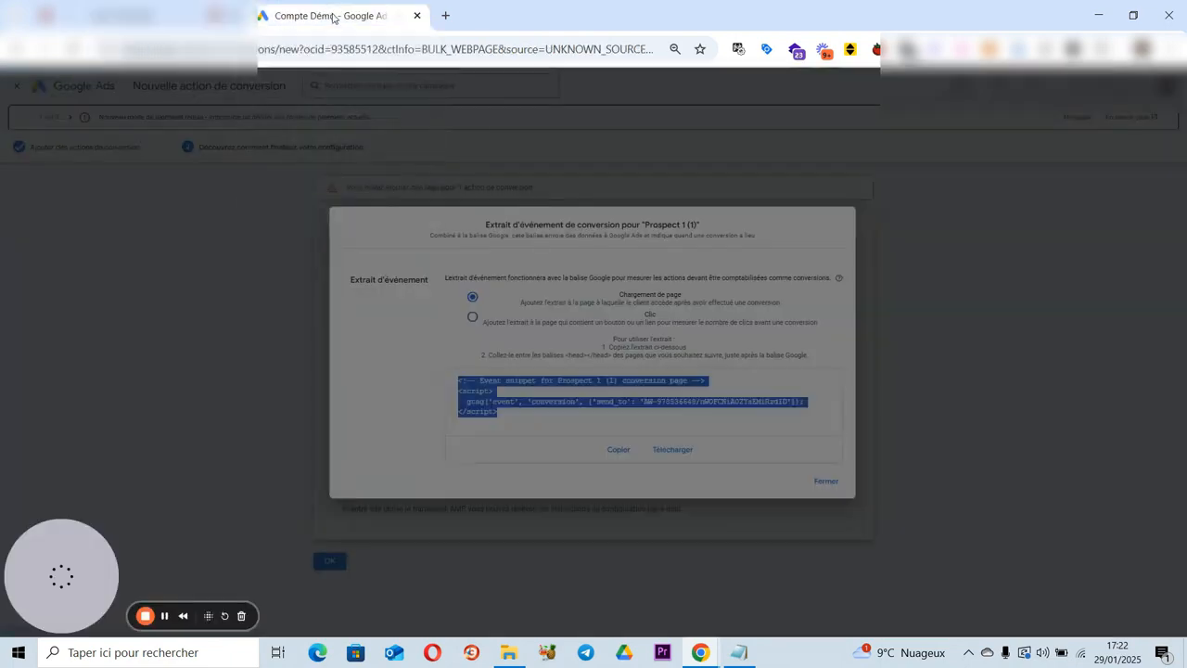
{"action": "left_click", "coordinate": [828, 483]}
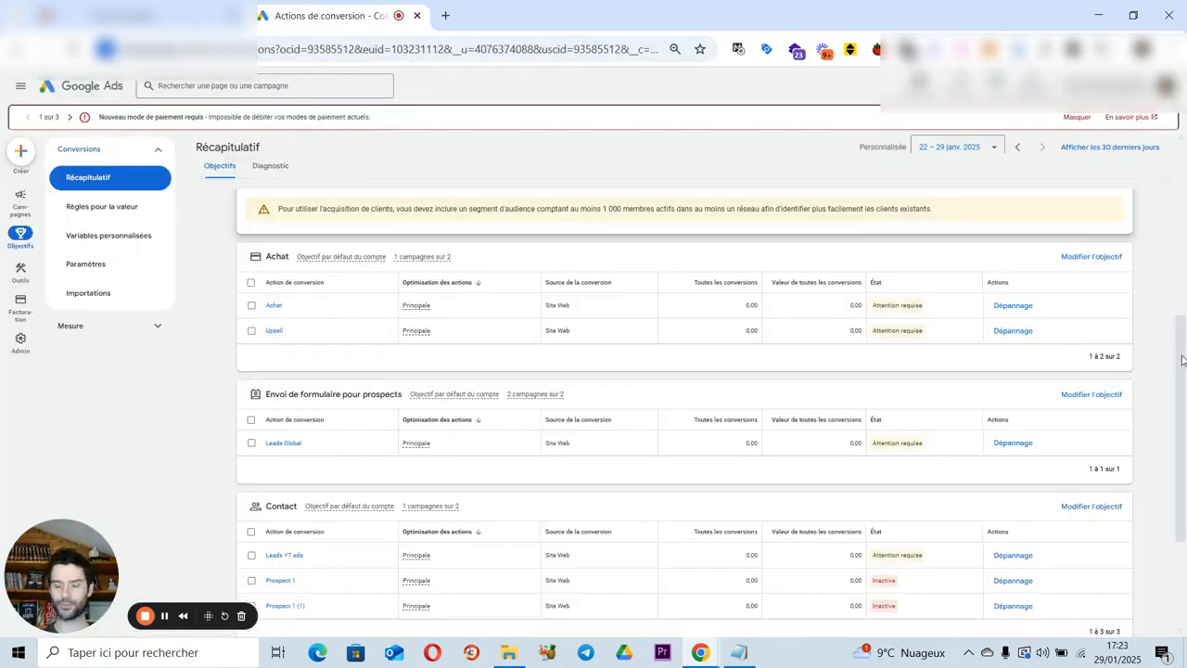
{"action": "scroll", "coordinate": [1182, 369], "scroll_direction": "down", "scroll_amount": 1}
{"action": "scroll", "coordinate": [1181, 368], "scroll_direction": "down", "scroll_amount": 2}
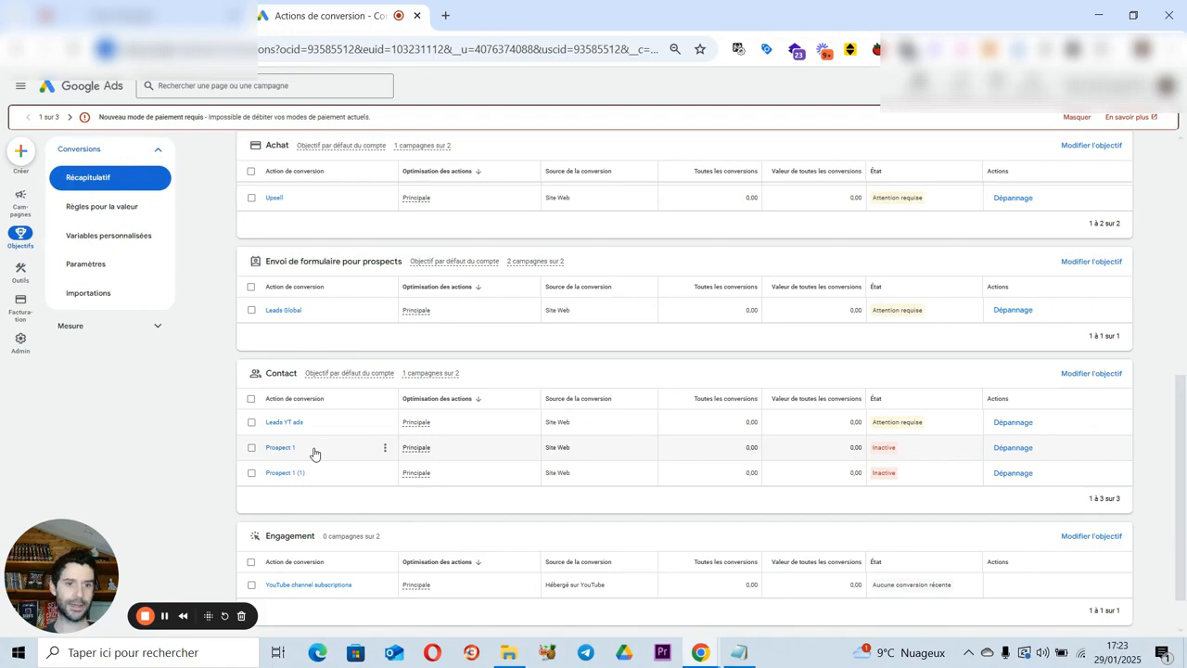
{"action": "scroll", "coordinate": [316, 452], "scroll_direction": "down", "scroll_amount": 1}
{"action": "left_click", "coordinate": [369, 585]}
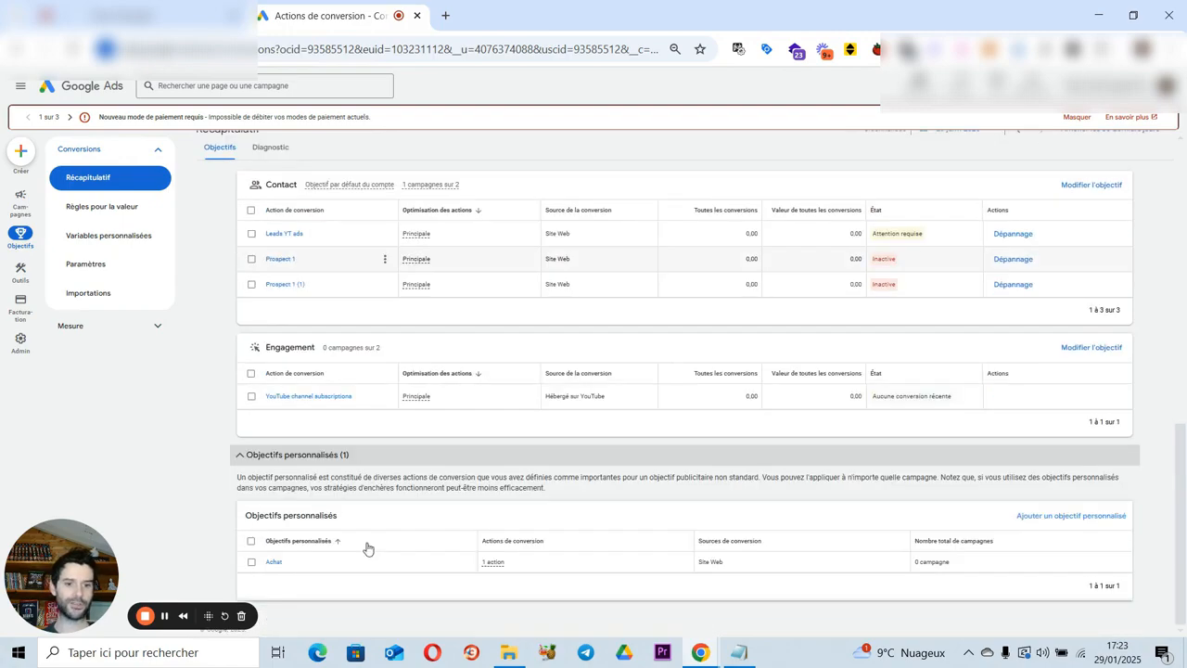
Step: Create a custom goal named "Prospect 1" containing the Prospect 1 conversion action and save it
{"action": "left_click", "coordinate": [1054, 523]}
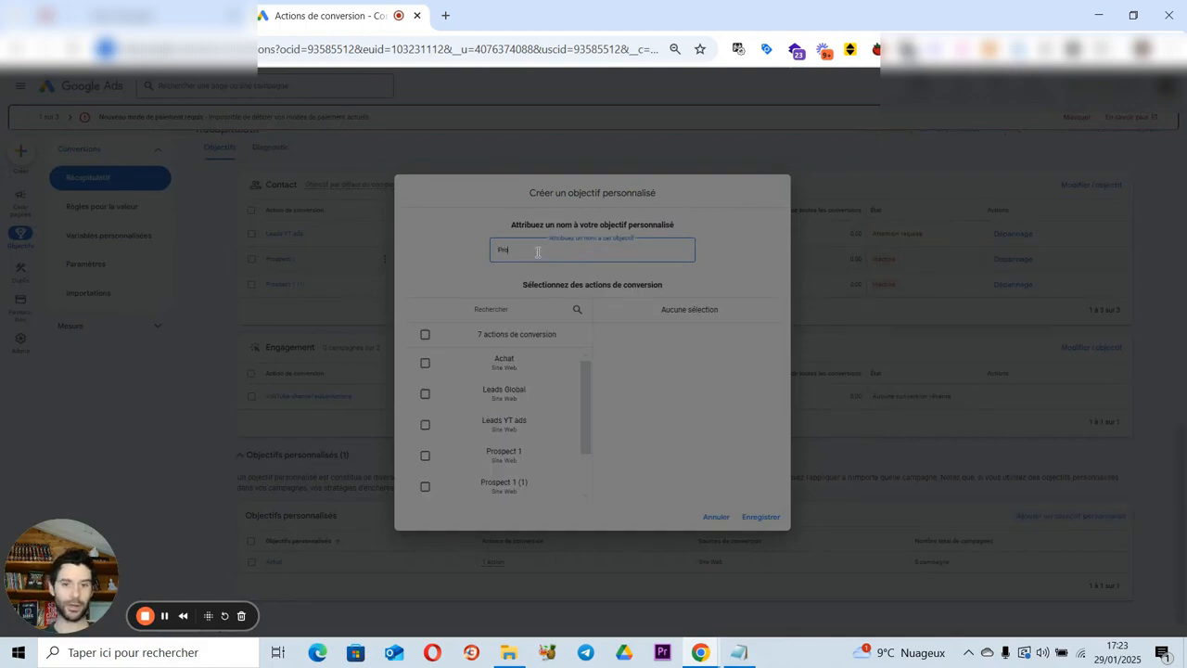
{"action": "type", "text": "Prospect 1"}
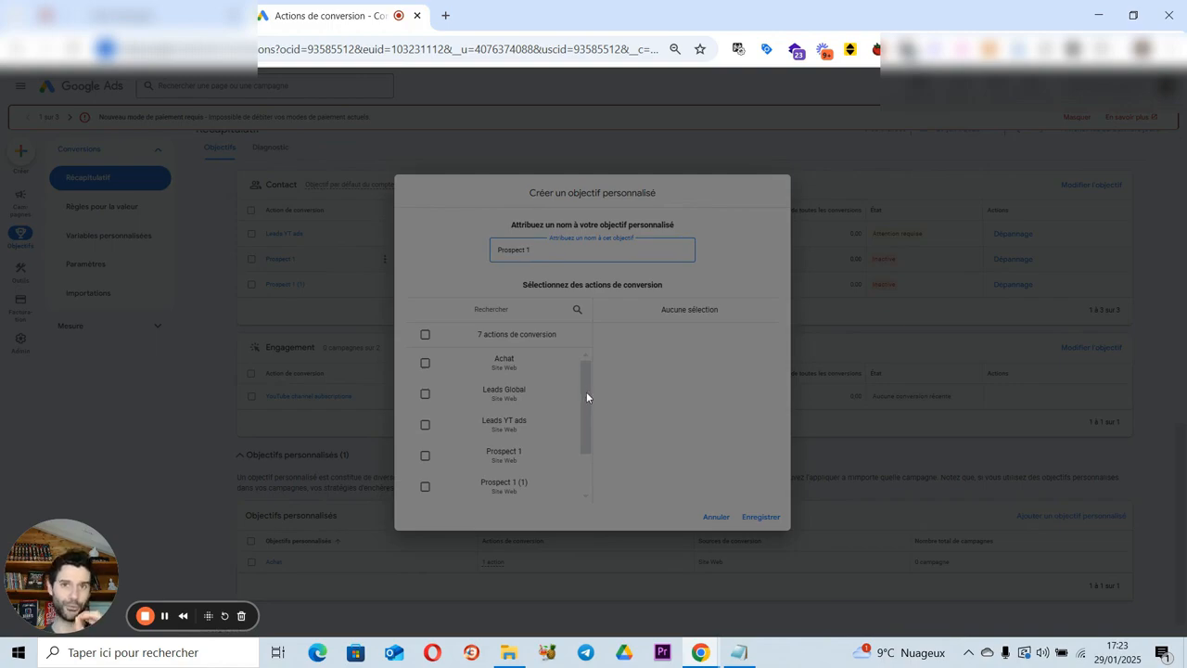
{"action": "left_click_drag", "start_coordinate": [590, 397], "coordinate": [587, 438]}
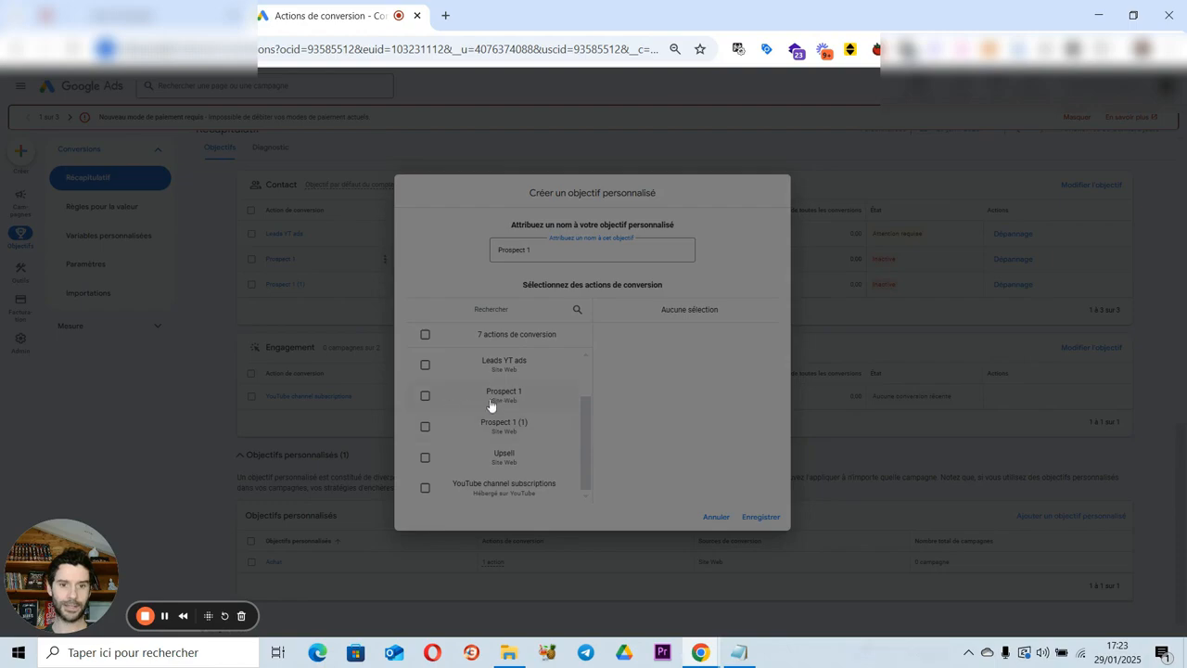
{"action": "left_click", "coordinate": [425, 395]}
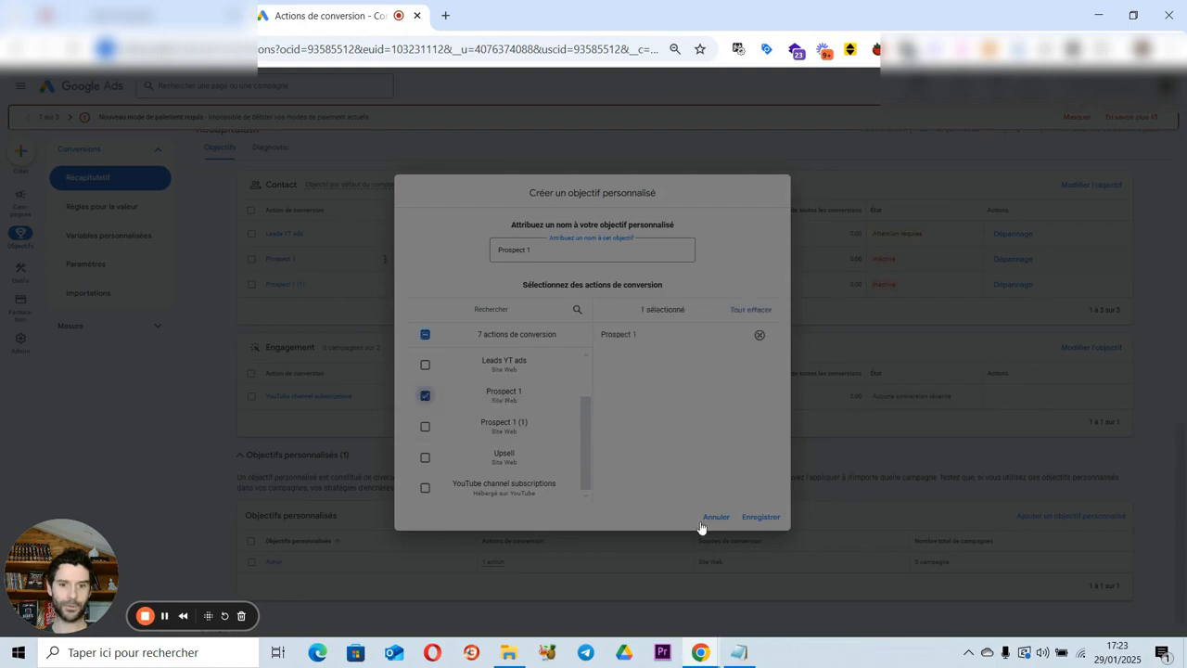
{"action": "left_click", "coordinate": [766, 519]}
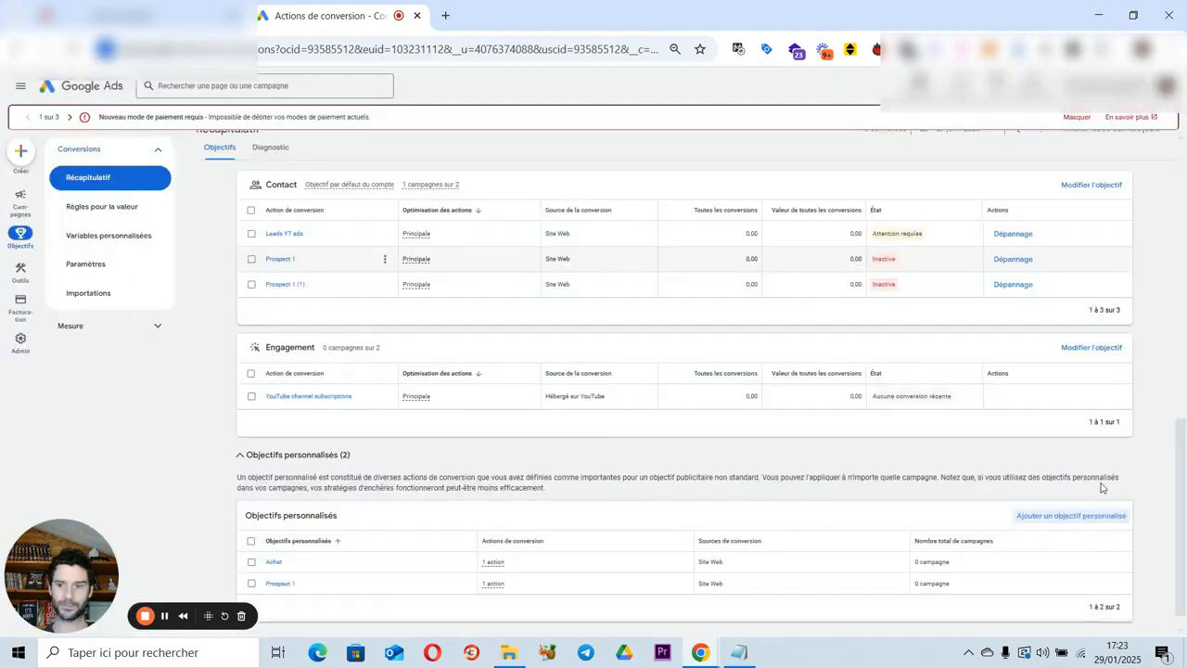
Step: Go to the account's campaign list and start a new campaign
{"action": "left_click_drag", "start_coordinate": [1182, 518], "coordinate": [1182, 267]}
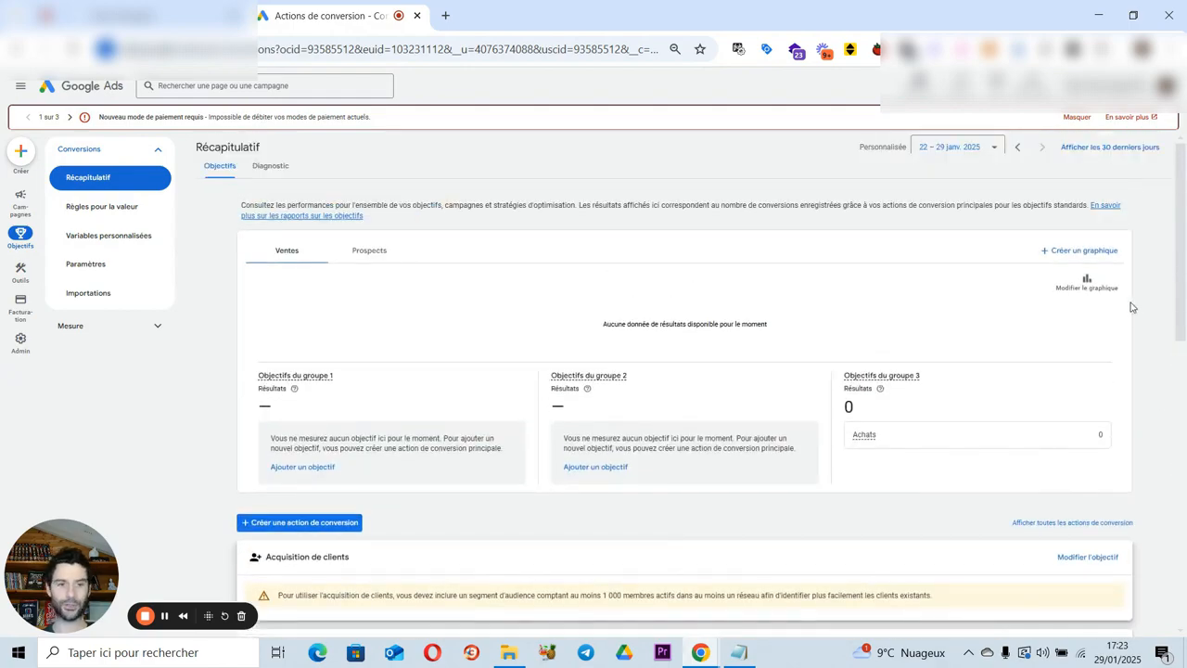
{"action": "mouse_move", "coordinate": [28, 202]}
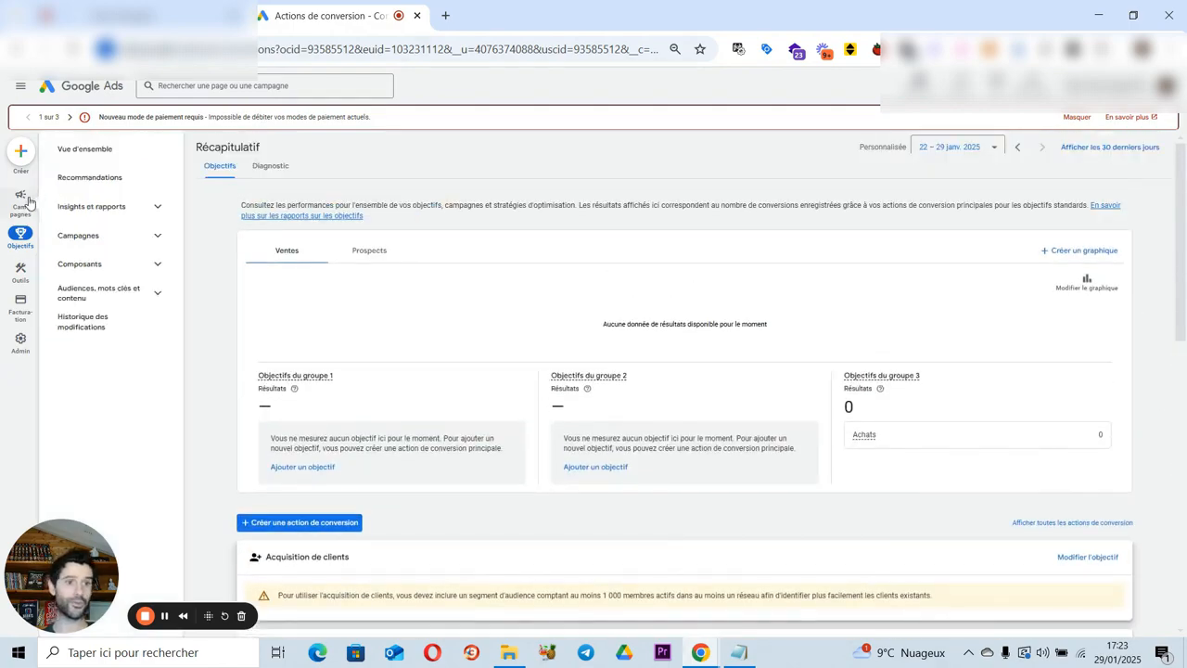
{"action": "left_click", "coordinate": [110, 235]}
{"action": "left_click", "coordinate": [99, 268]}
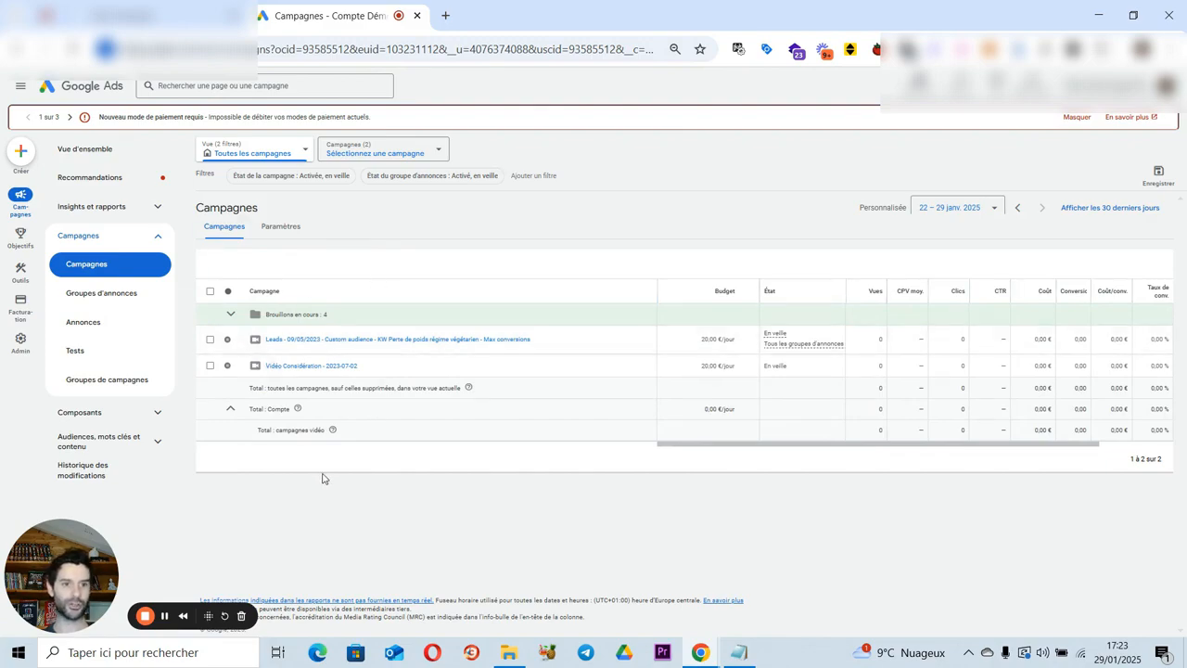
{"action": "left_click", "coordinate": [209, 373]}
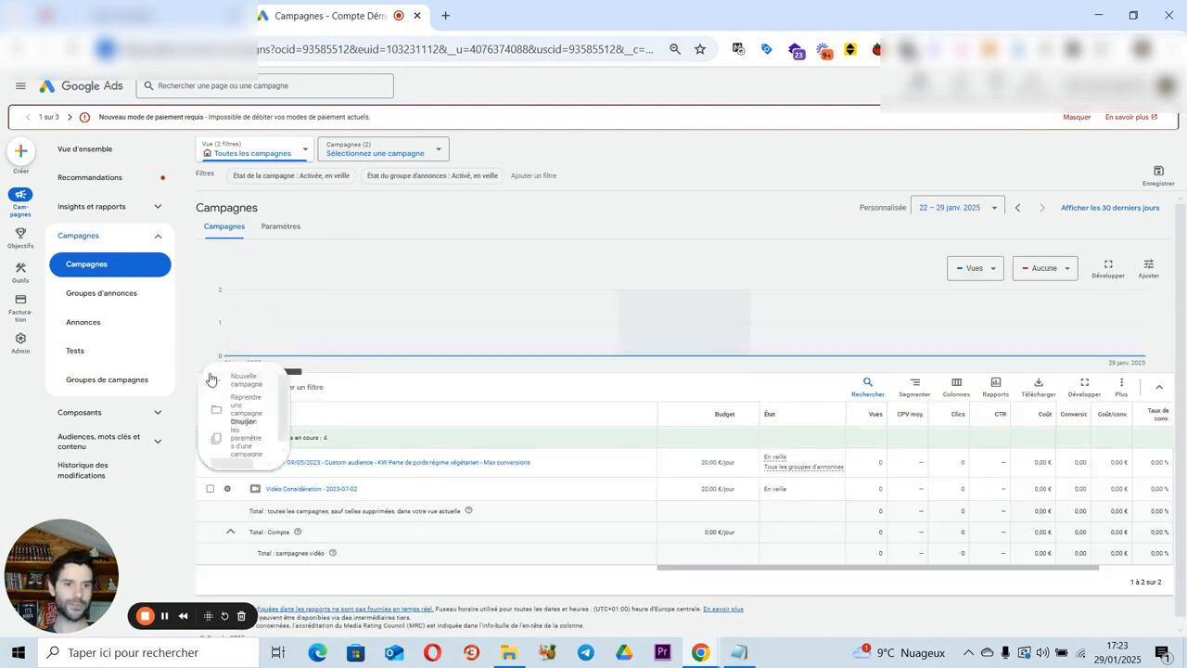
{"action": "left_click", "coordinate": [273, 383]}
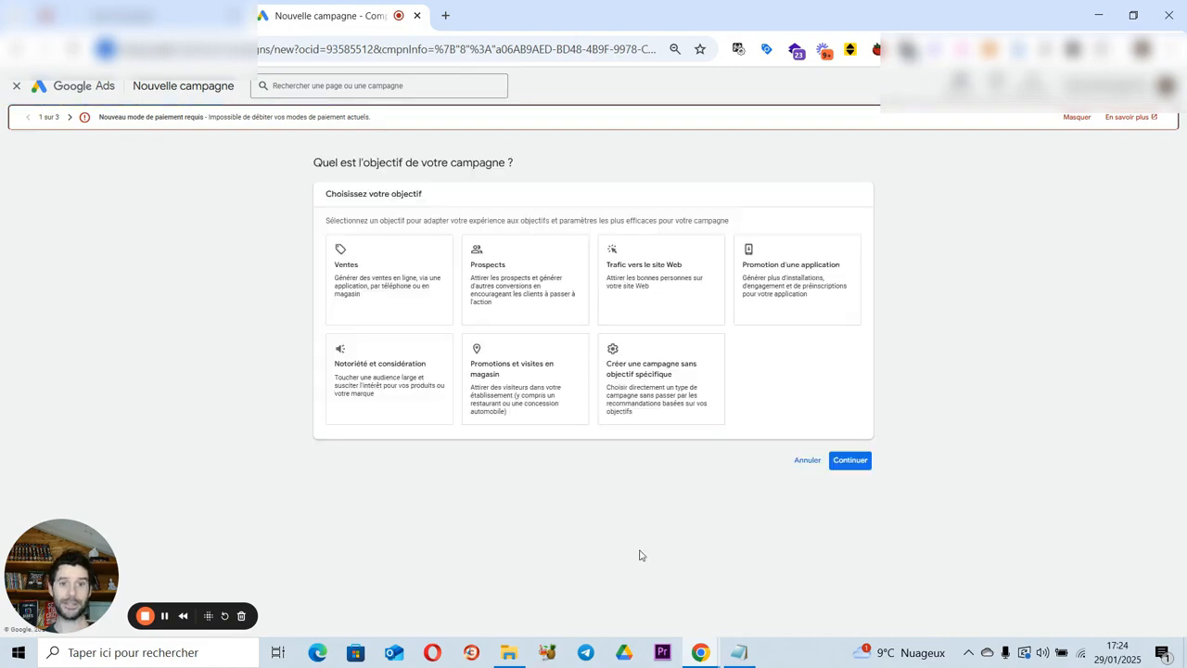
Step: Set the campaign objective to Prospects and add the "Prospect 1" custom goal to its conversion goals
{"action": "left_click", "coordinate": [526, 289]}
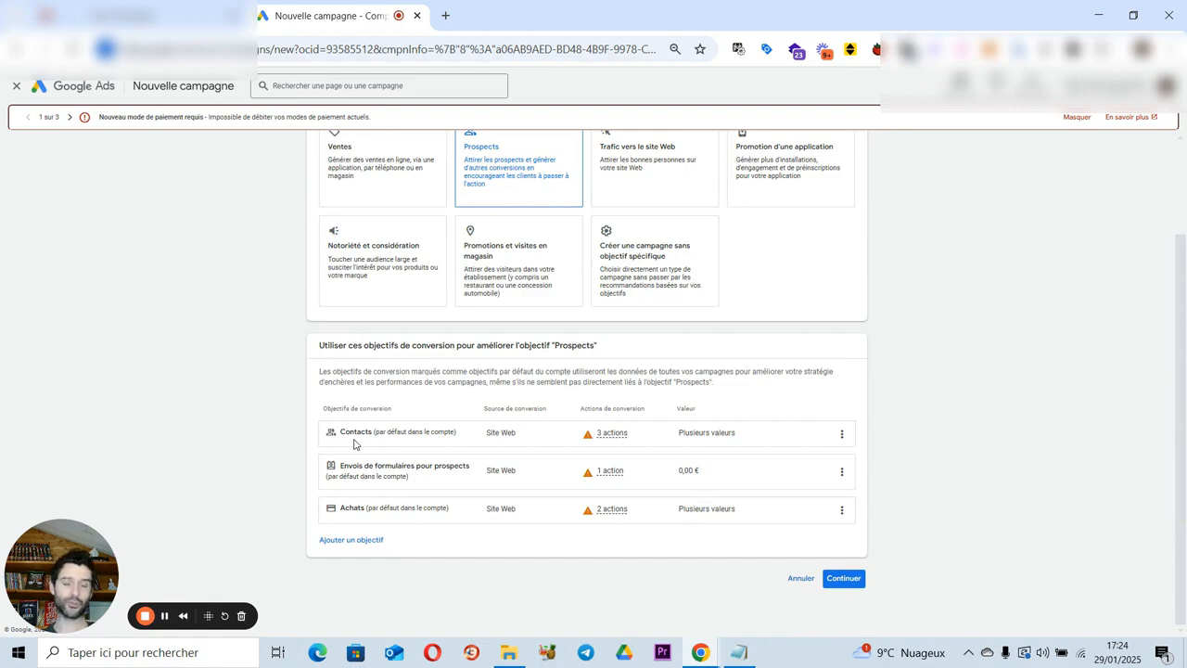
{"action": "left_click", "coordinate": [357, 543]}
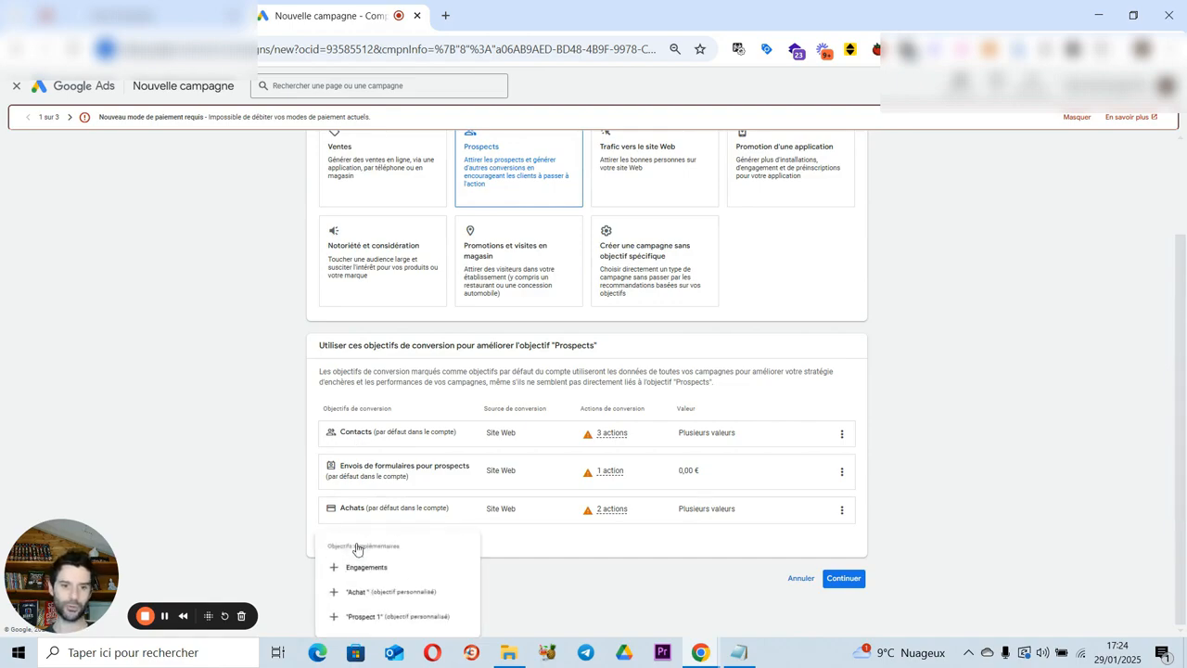
{"action": "left_click", "coordinate": [388, 617]}
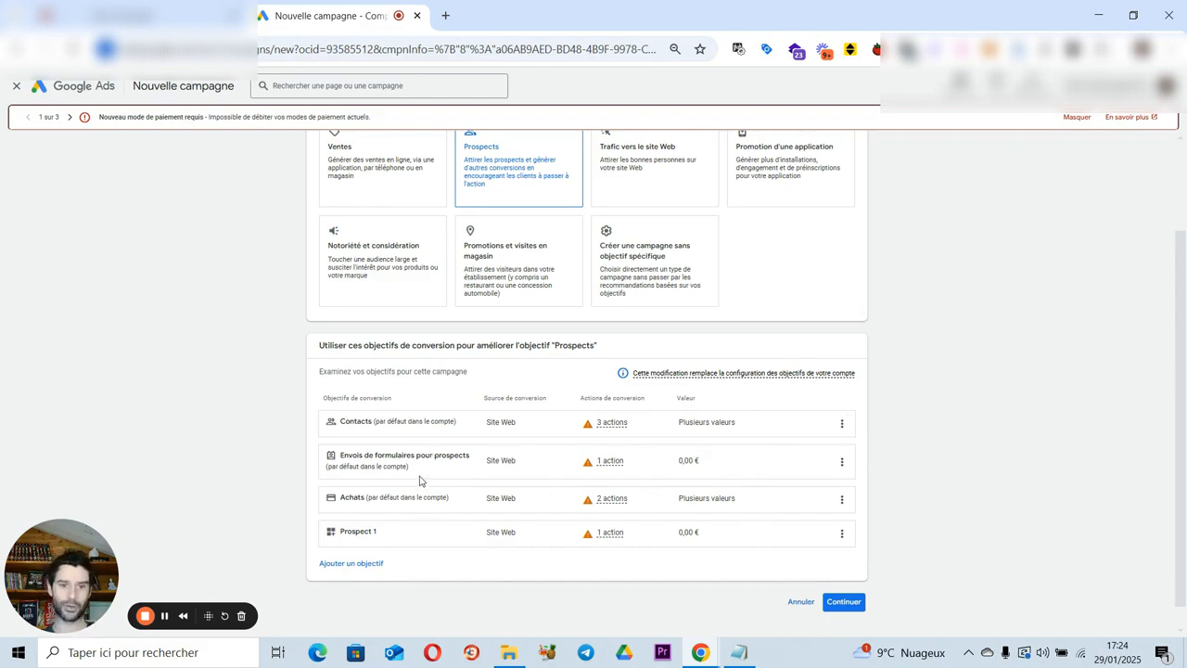
Step: Remove the Contacts, Envois de formulaires pour prospects and Achats goals from the campaign's conversion goals
{"action": "left_click", "coordinate": [842, 423]}
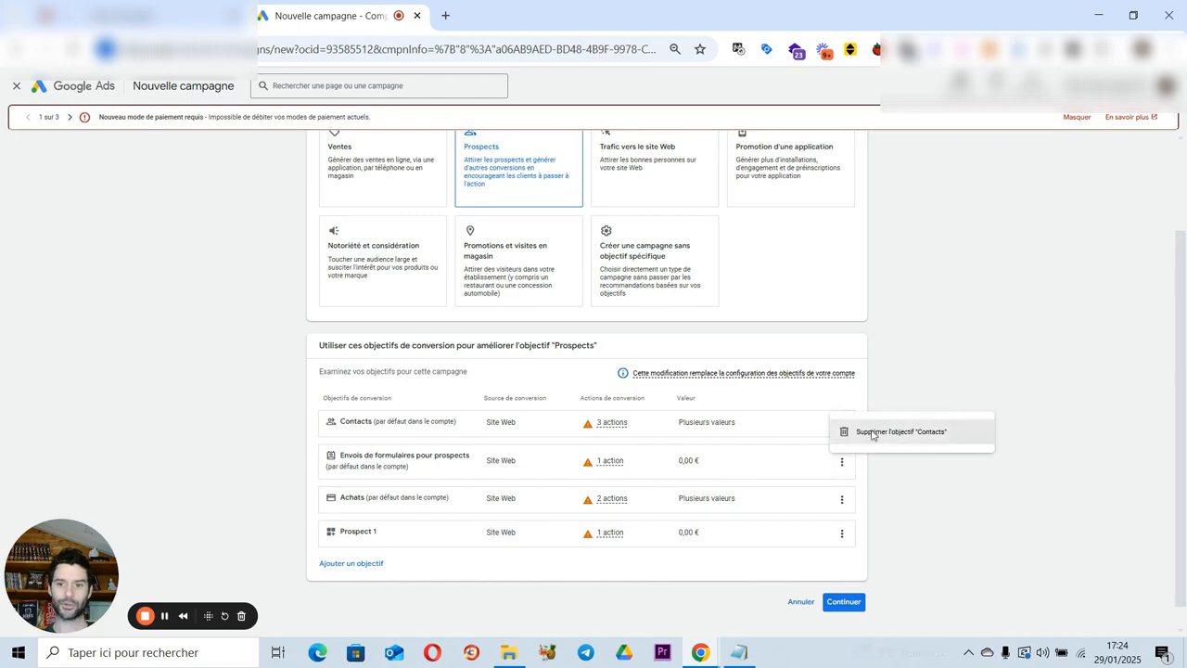
{"action": "left_click", "coordinate": [872, 433]}
{"action": "left_click", "coordinate": [685, 392]}
{"action": "left_click", "coordinate": [841, 438]}
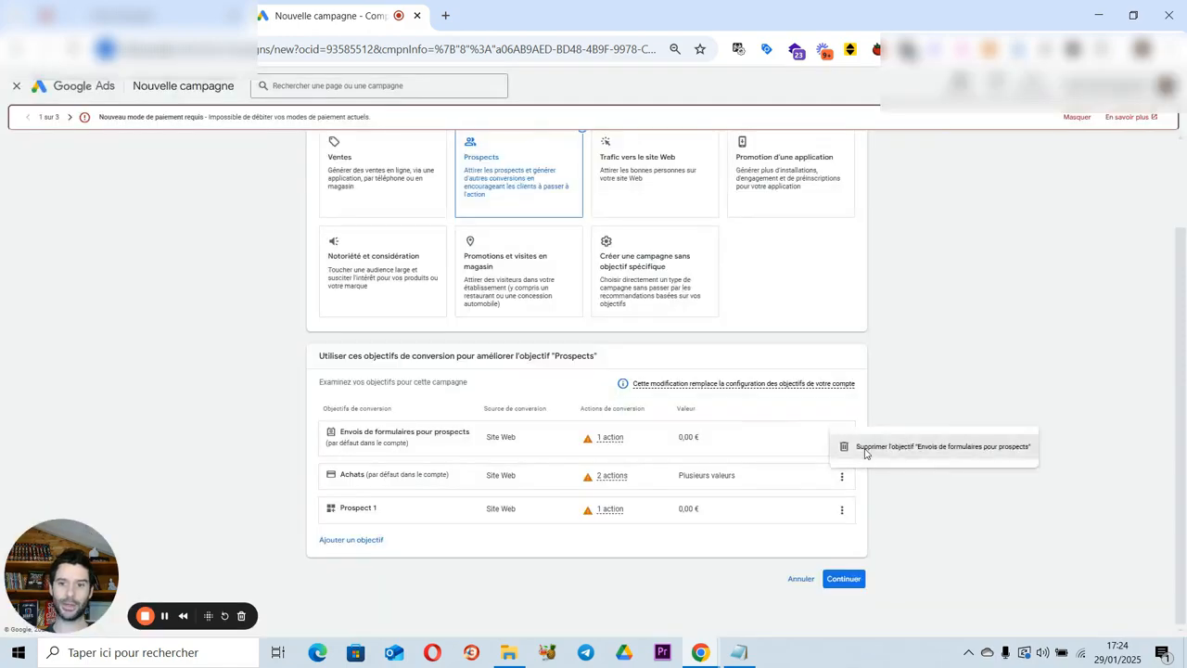
{"action": "left_click", "coordinate": [866, 448]}
{"action": "left_click", "coordinate": [684, 392]}
{"action": "left_click", "coordinate": [842, 474]}
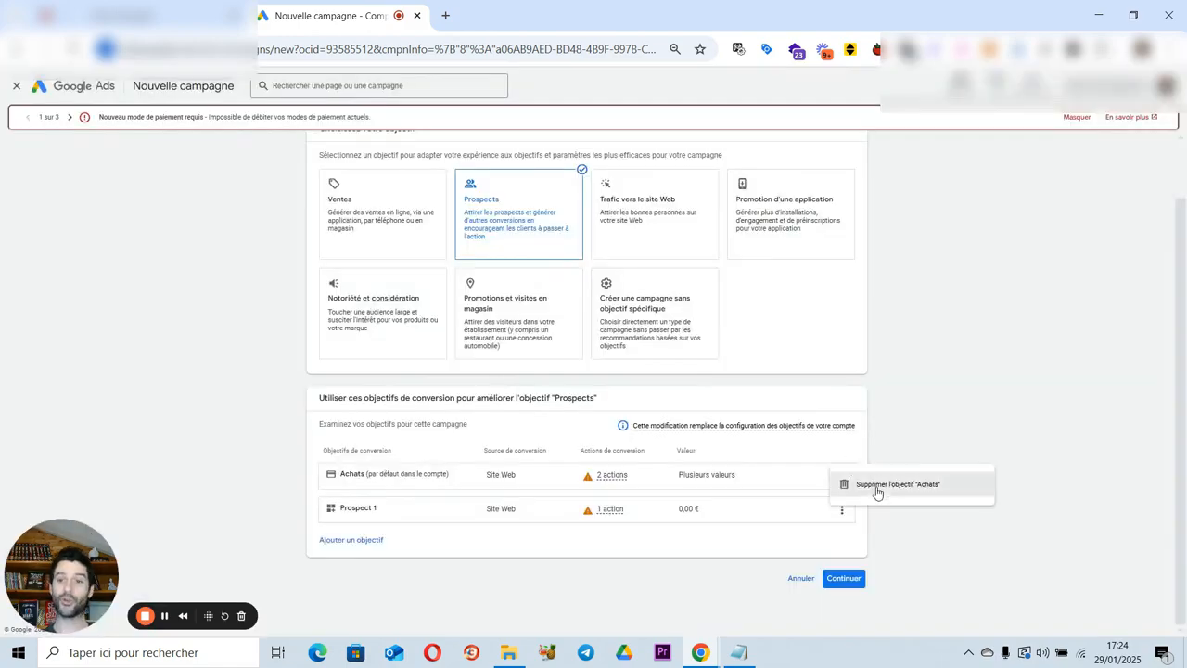
{"action": "left_click", "coordinate": [877, 487]}
{"action": "left_click", "coordinate": [689, 397]}
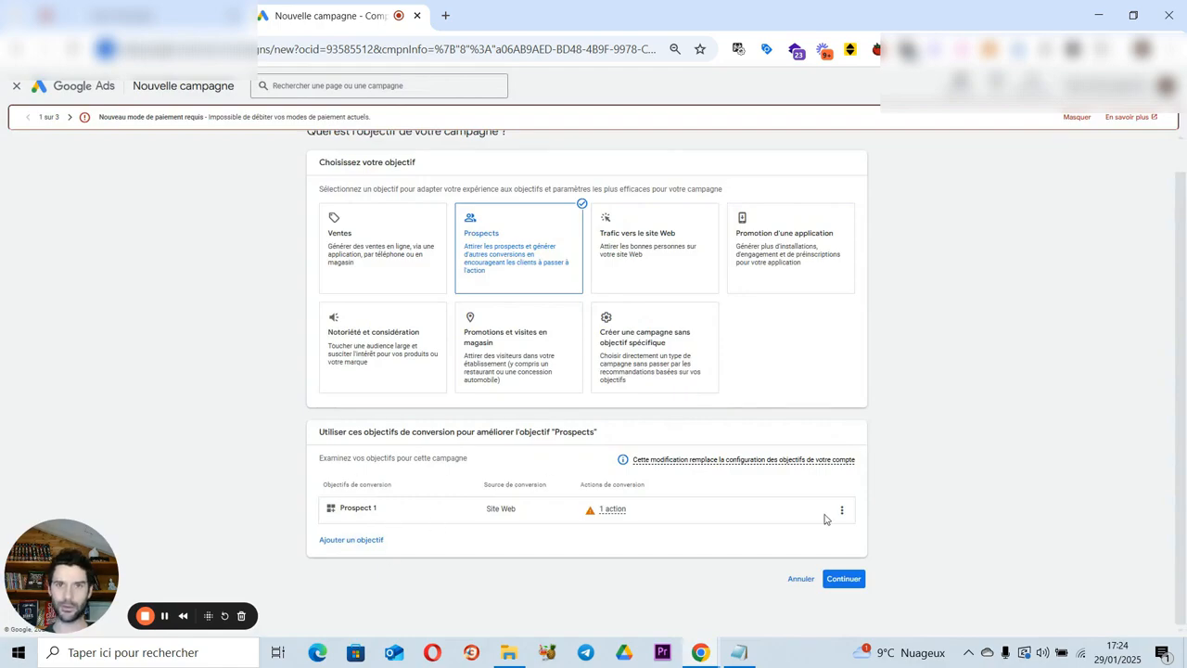
Step: Choose Génération de la demande as the campaign type and create a new campaign instead of resuming a saved draft
{"action": "left_click", "coordinate": [855, 583]}
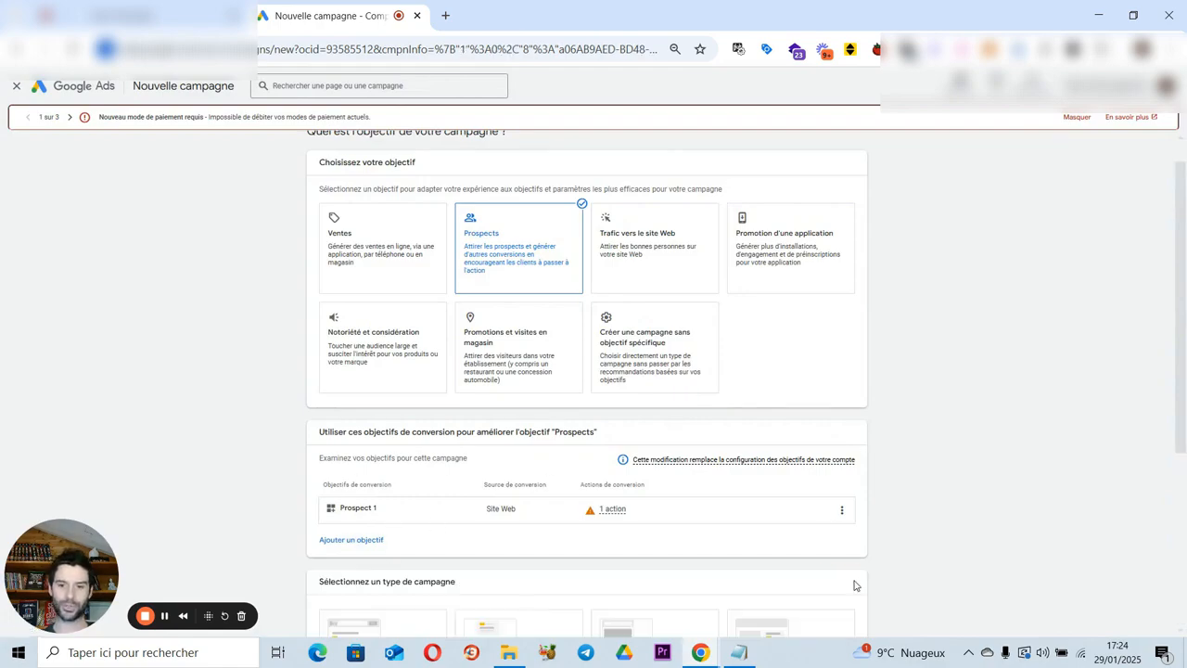
{"action": "scroll", "coordinate": [912, 485], "scroll_direction": "down", "scroll_amount": 3}
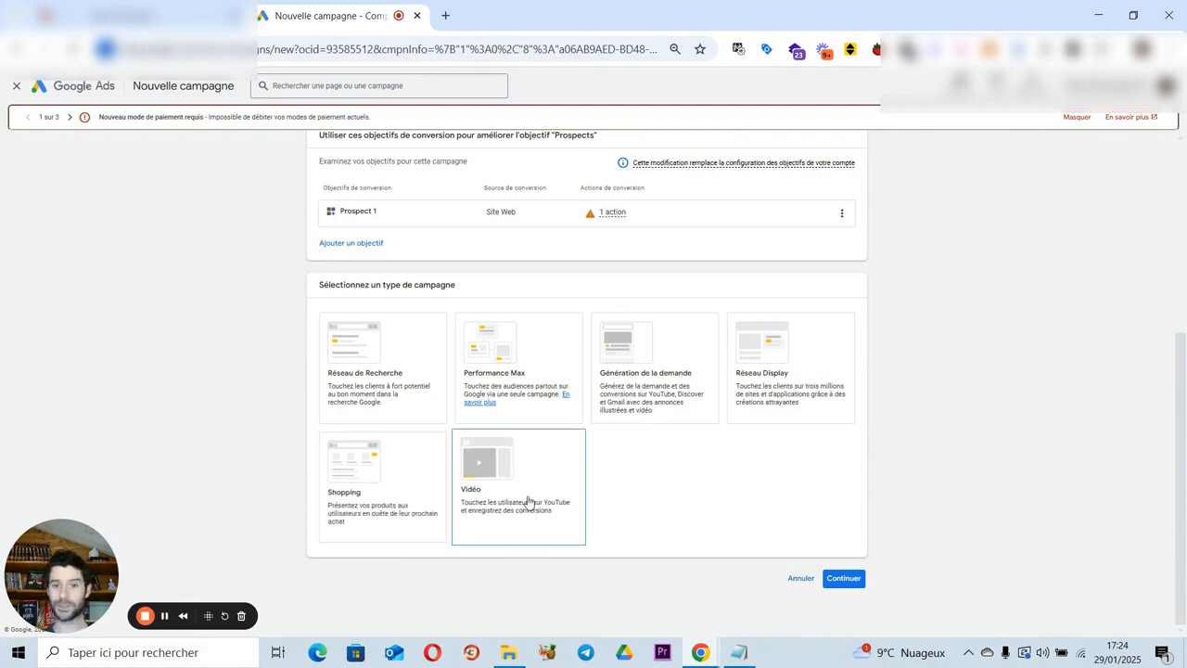
{"action": "left_click", "coordinate": [650, 384]}
{"action": "scroll", "coordinate": [829, 424], "scroll_direction": "down", "scroll_amount": 1}
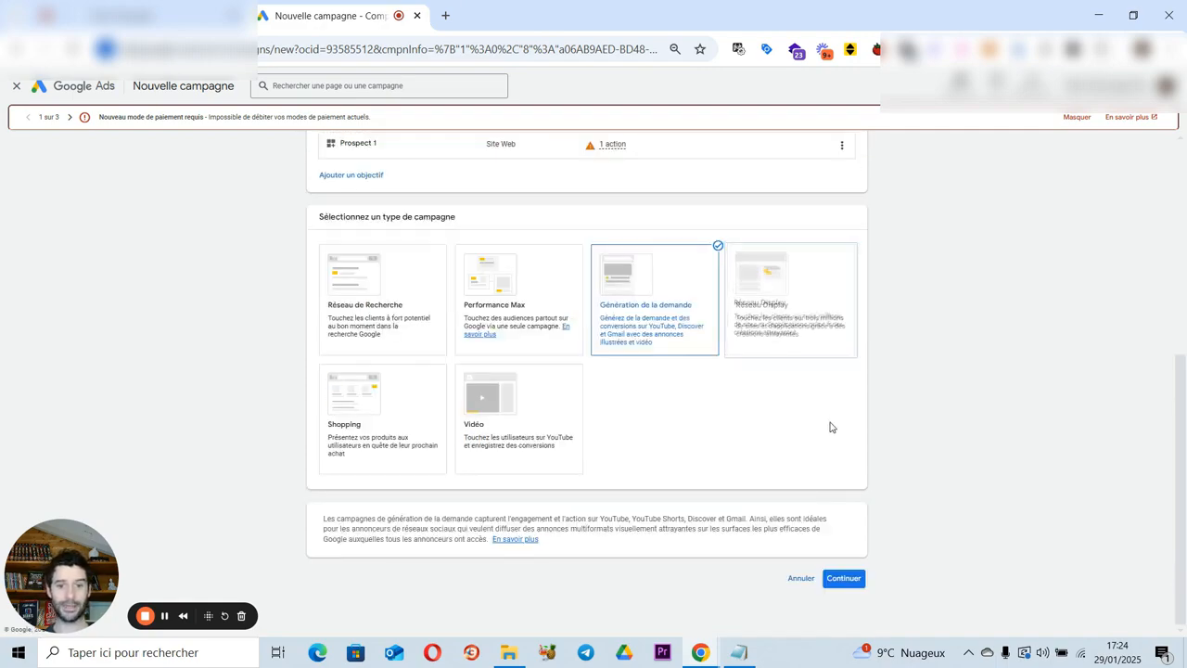
{"action": "left_click", "coordinate": [846, 580]}
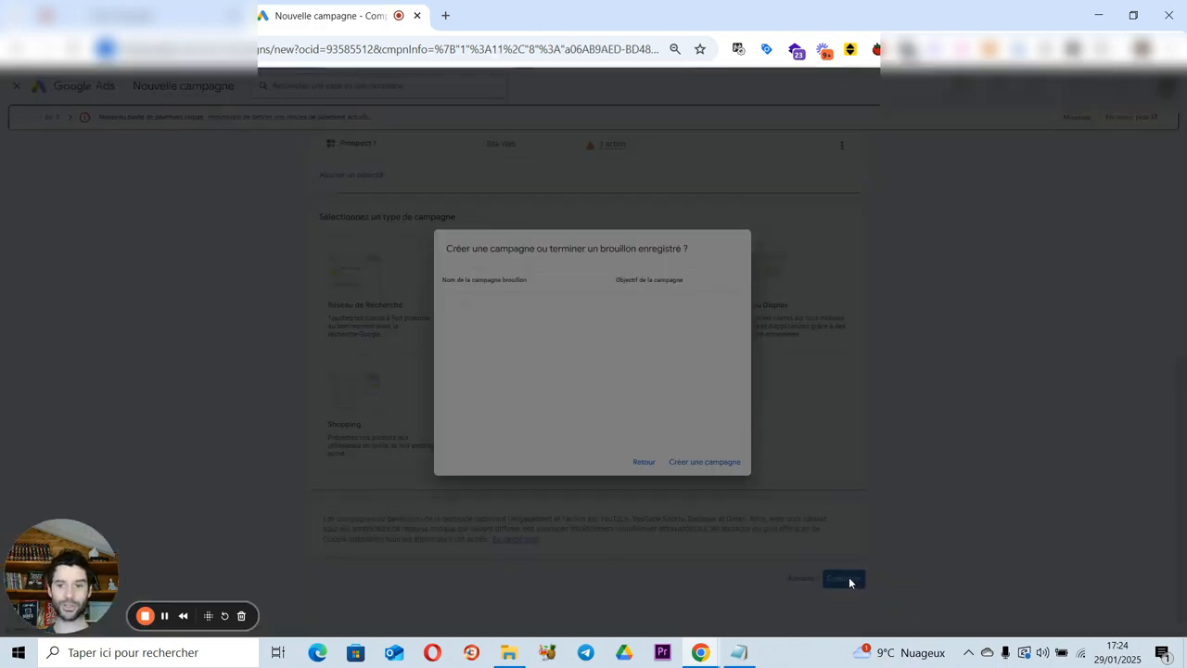
{"action": "left_click", "coordinate": [705, 461]}
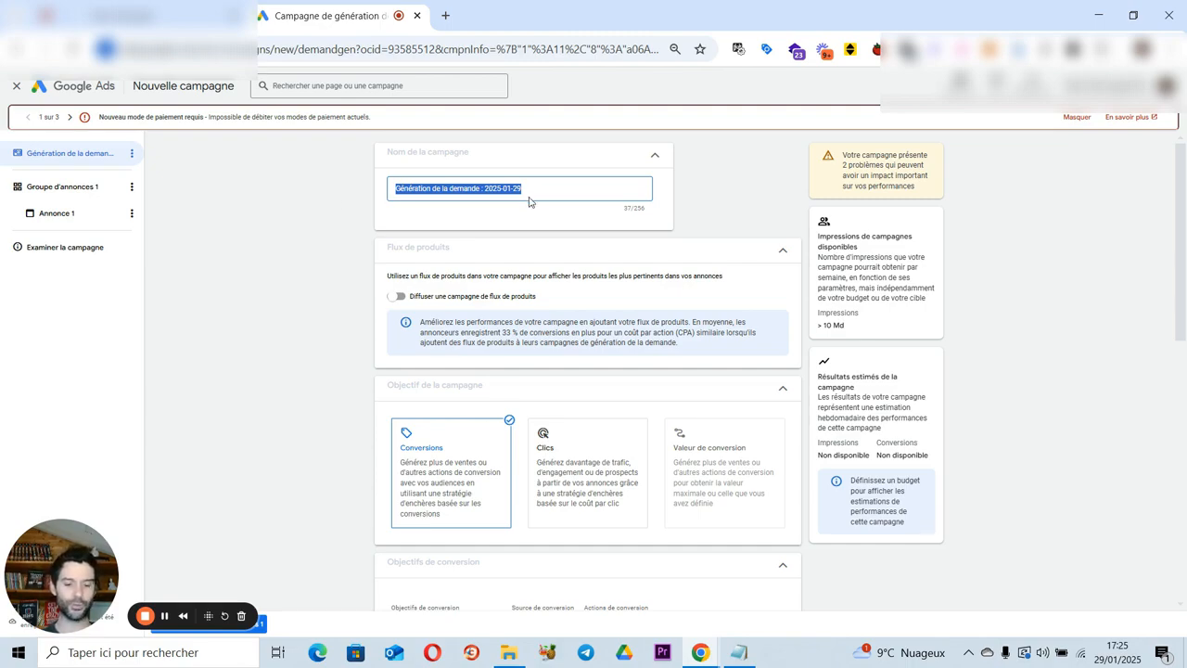
Step: Name the campaign "Offre A - Dem Gen - Ciblage - Maximiser les conversions"
{"action": "type", "text": "Offre A"}
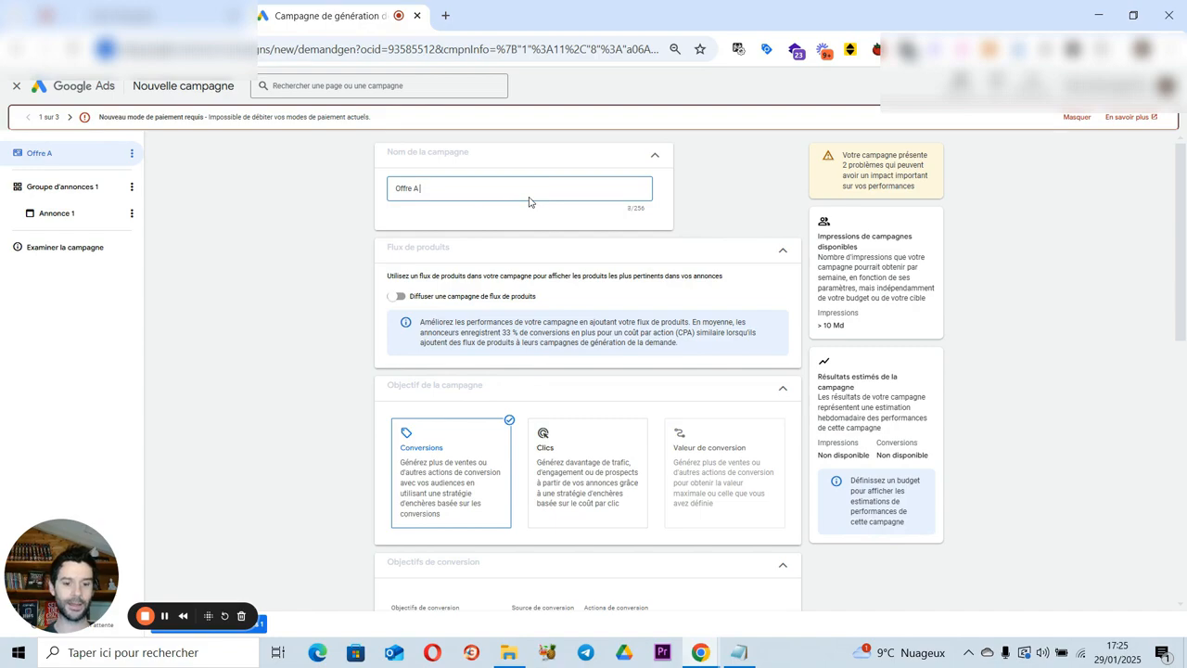
{"action": "type", "text": " - Ciblage -"}
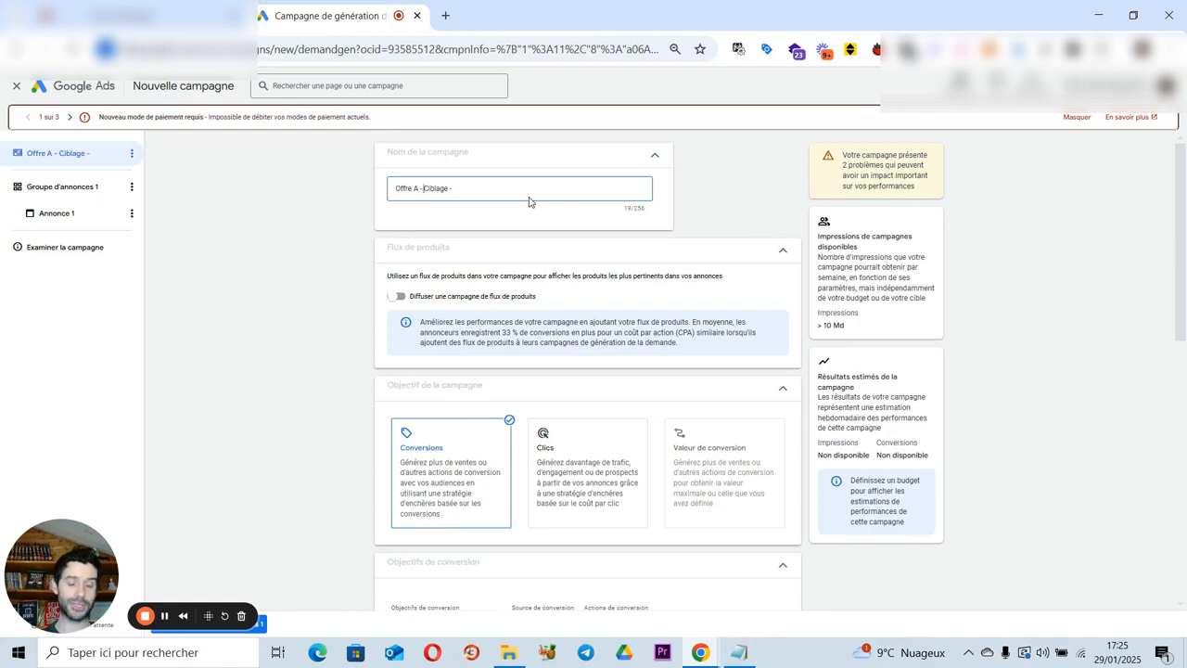
{"action": "type", "text": "Demand Ge"}
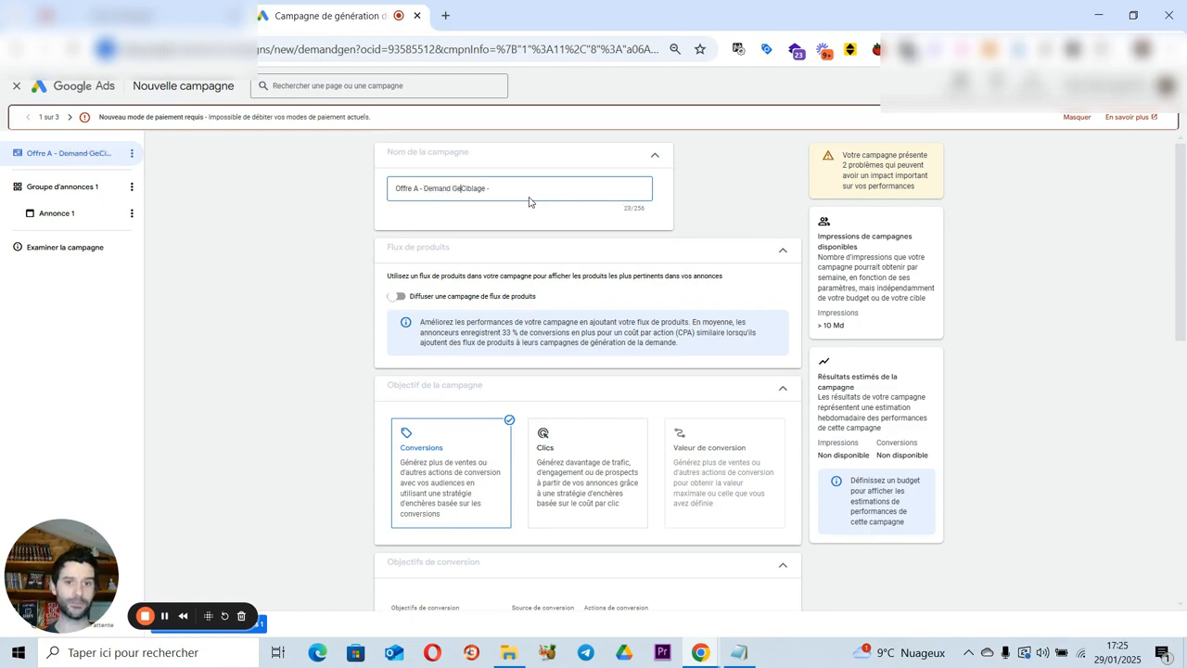
{"action": "type", "text": "n"}
{"action": "key", "text": "BackSpace"}
{"action": "key", "text": "BackSpace"}
{"action": "key", "text": "BackSpace"}
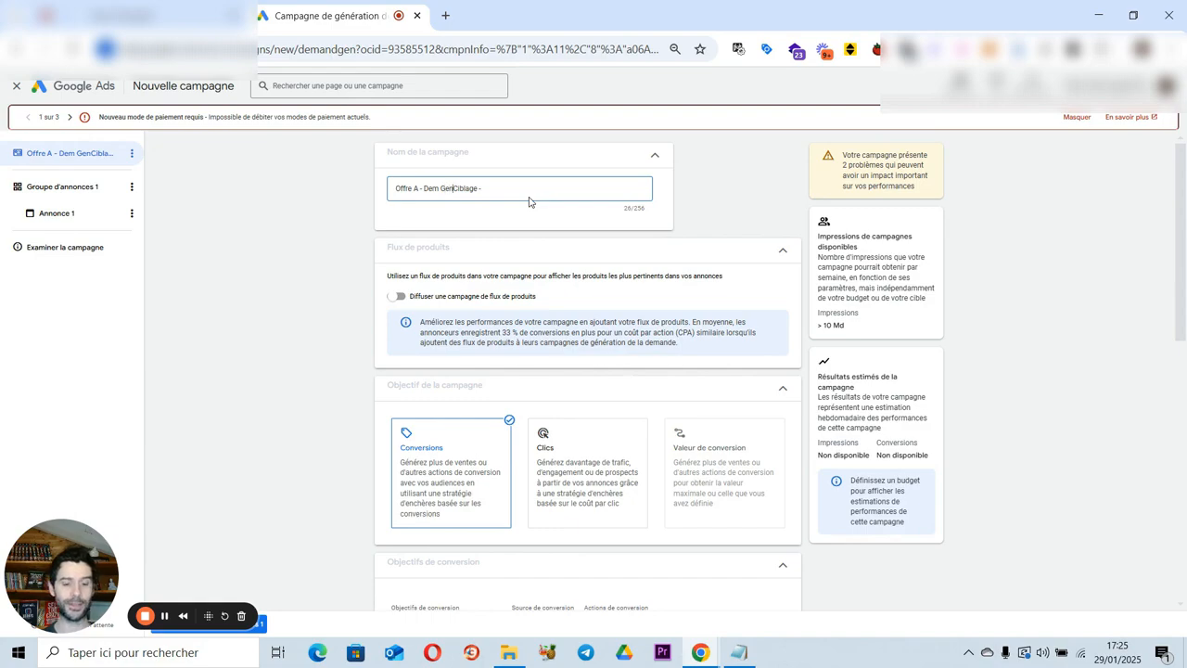
{"action": "type", "text": "-"}
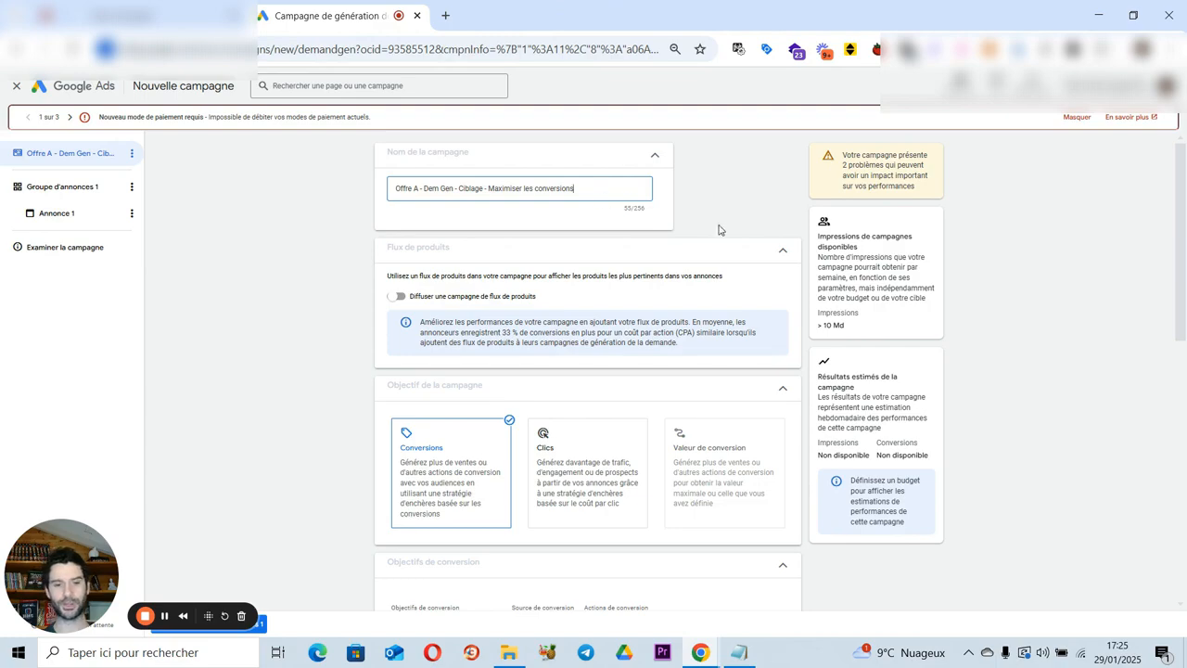
Step: Review the campaign objective, the Prospect 1 conversion goal, and the target cost per action and budget settings
{"action": "scroll", "coordinate": [948, 296], "scroll_direction": "down", "scroll_amount": 1}
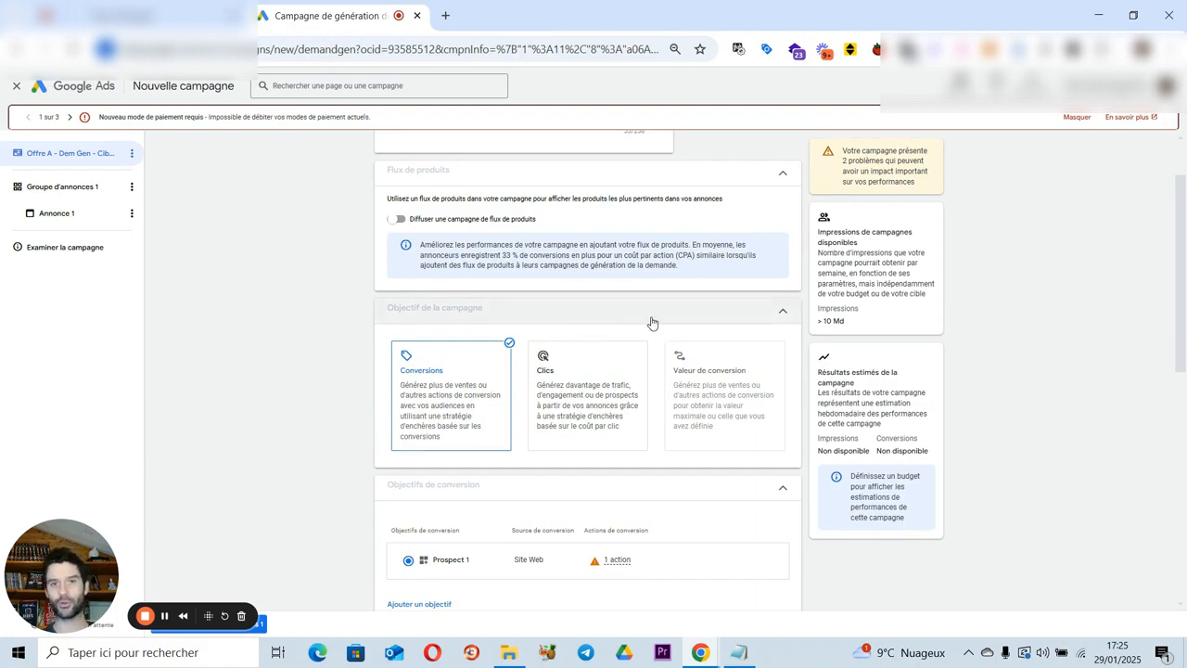
{"action": "scroll", "coordinate": [652, 323], "scroll_direction": "down", "scroll_amount": 1}
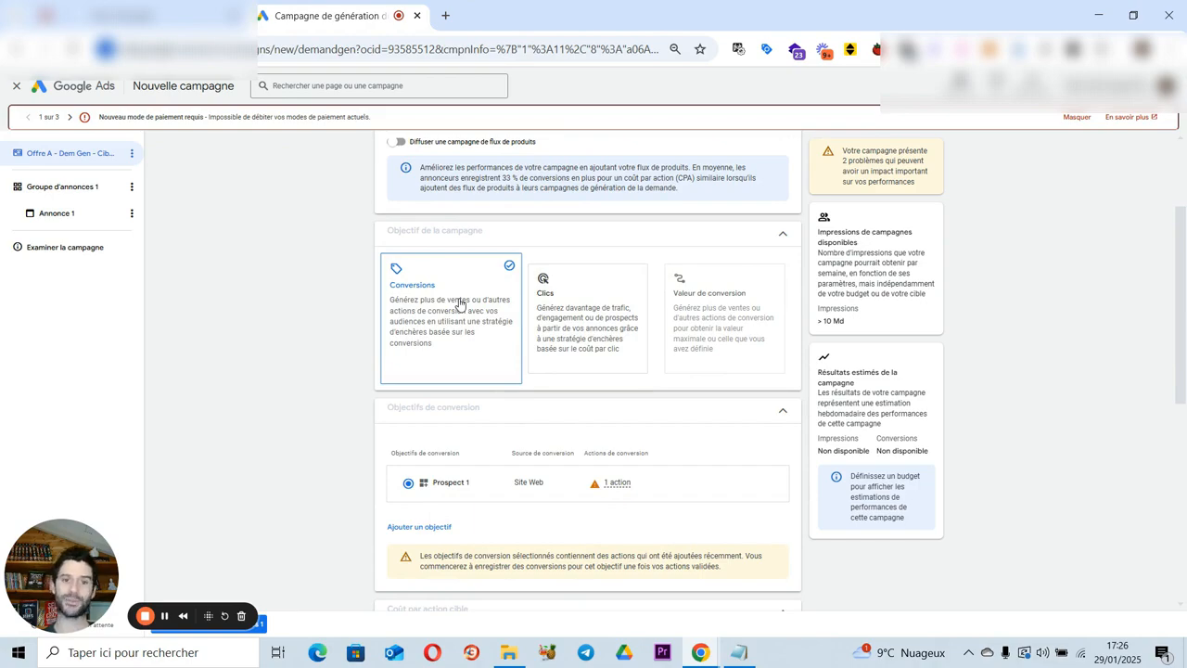
{"action": "scroll", "coordinate": [463, 320], "scroll_direction": "down", "scroll_amount": 1}
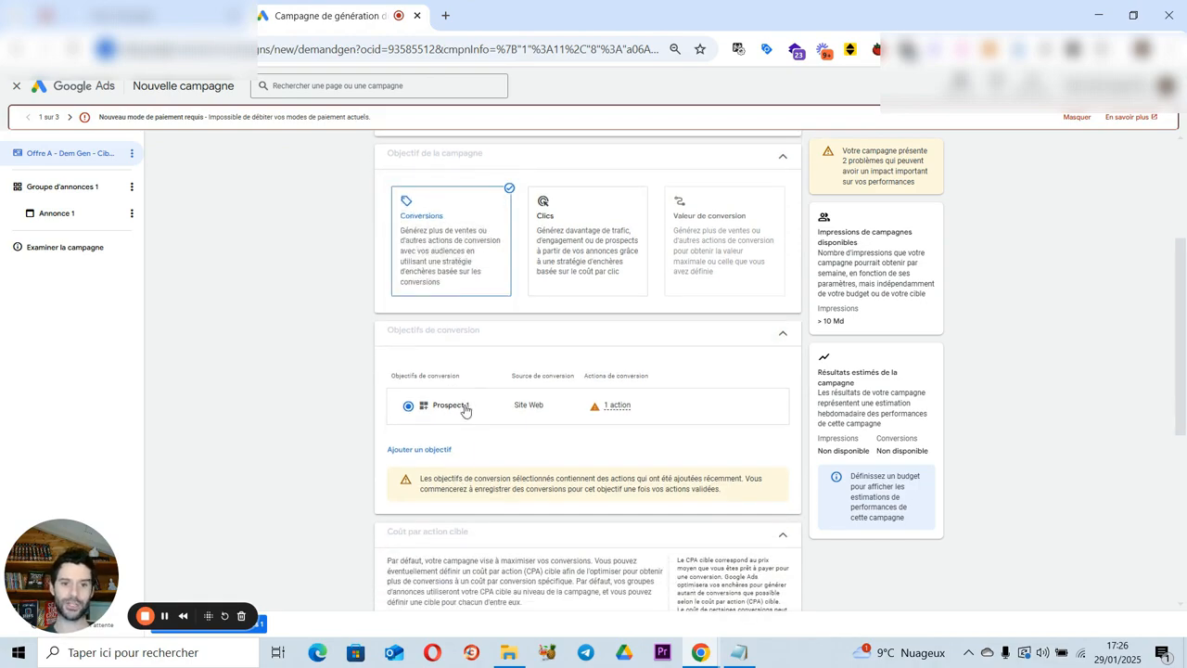
{"action": "scroll", "coordinate": [463, 389], "scroll_direction": "down", "scroll_amount": 3}
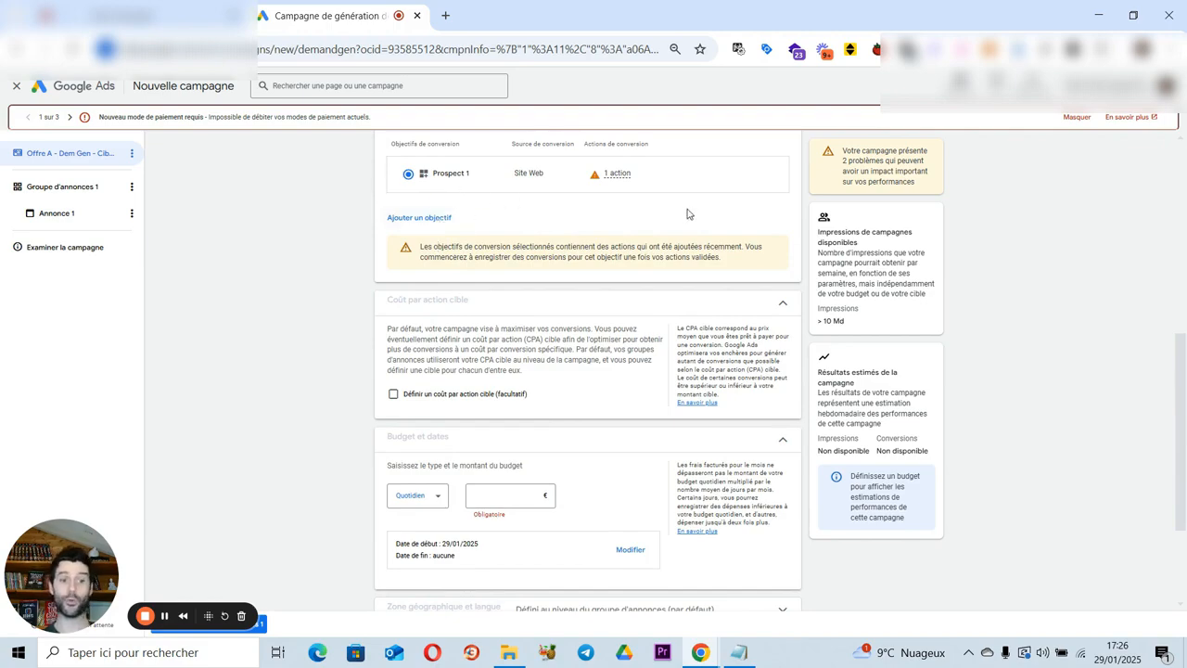
{"action": "scroll", "coordinate": [687, 215], "scroll_direction": "down", "scroll_amount": 1}
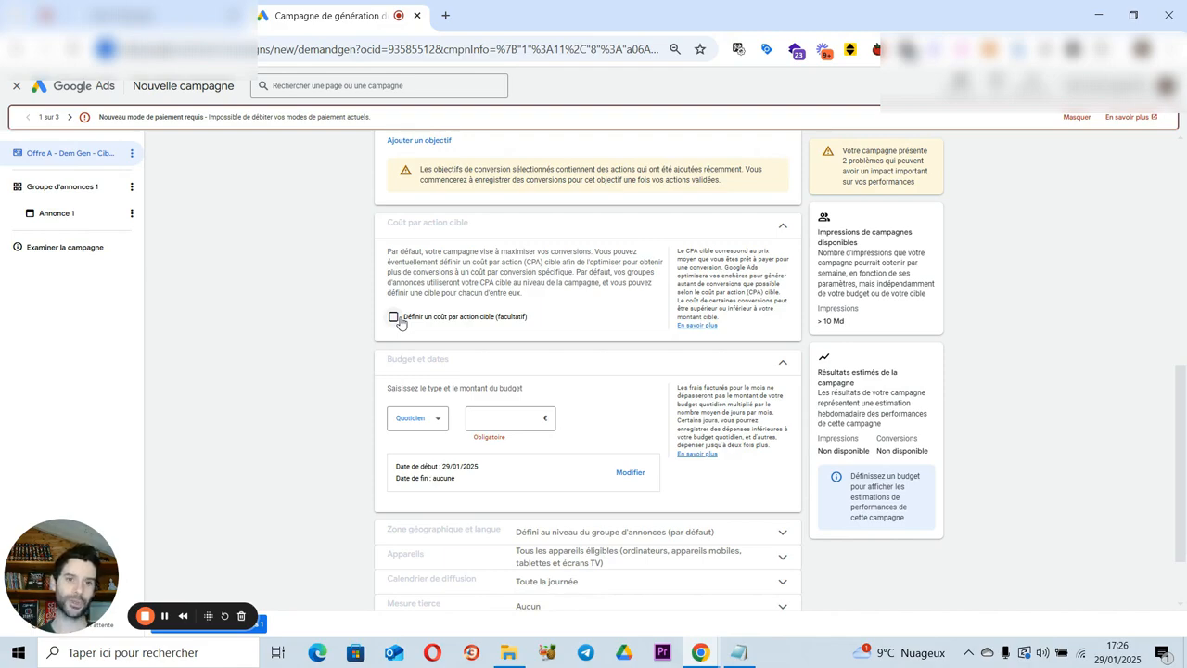
{"action": "scroll", "coordinate": [427, 326], "scroll_direction": "up", "scroll_amount": 2}
{"action": "scroll", "coordinate": [382, 249], "scroll_direction": "down", "scroll_amount": 1}
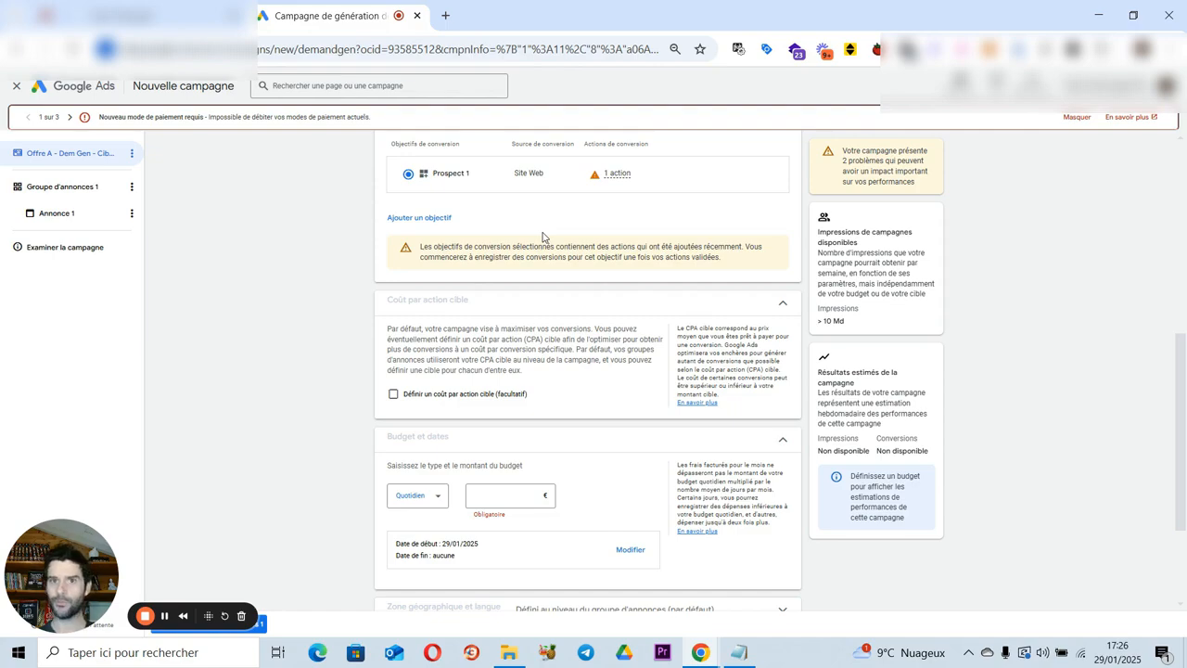
Step: Try an optional target cost per action of 10,00 € for the campaign, and disable it again
{"action": "left_click", "coordinate": [393, 396]}
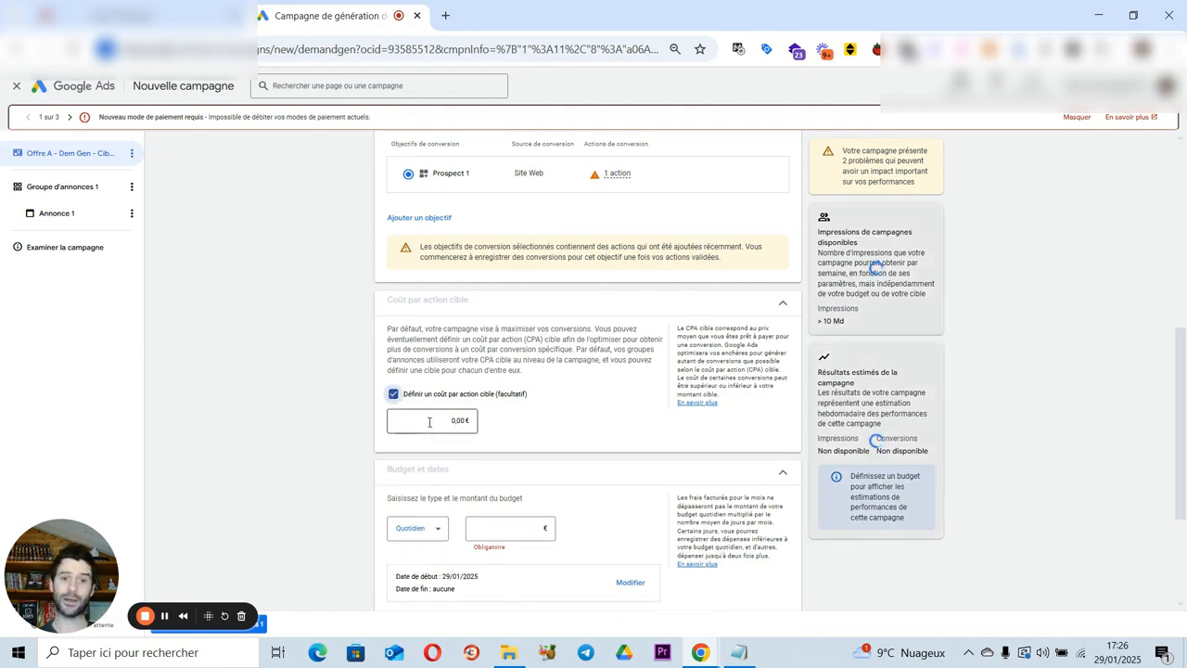
{"action": "left_click", "coordinate": [432, 423]}
{"action": "type", "text": "10,00 €"}
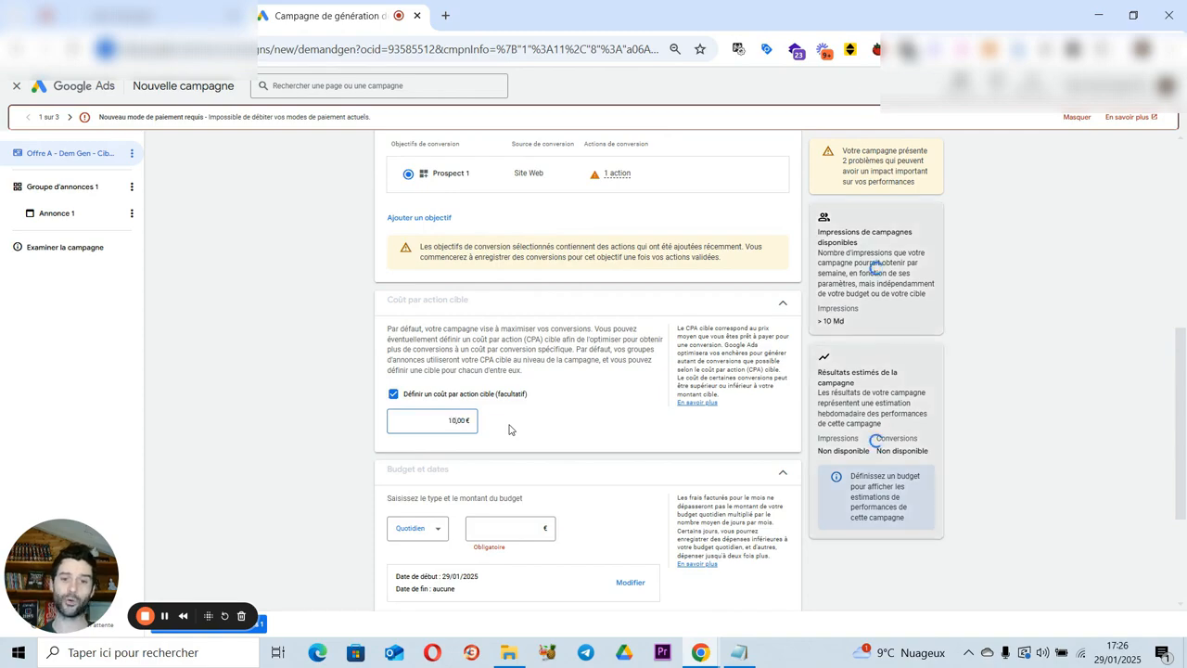
{"action": "left_click", "coordinate": [566, 425]}
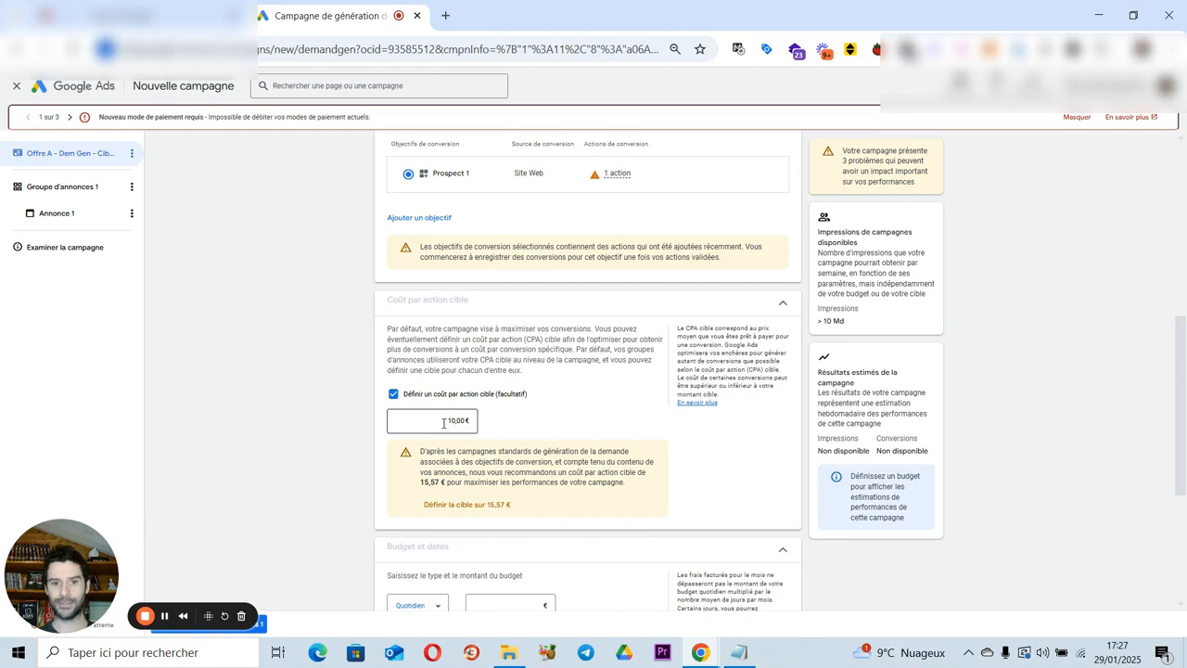
{"action": "left_click", "coordinate": [395, 397]}
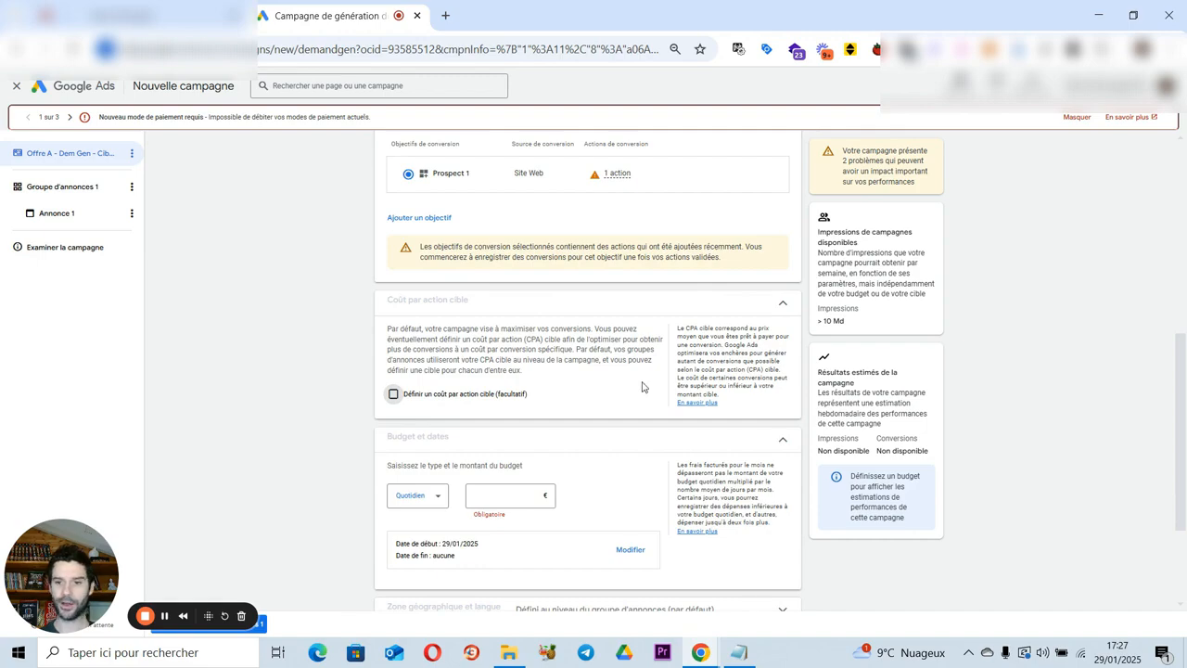
Step: Set the campaign's daily budget to 20,00 €
{"action": "scroll", "coordinate": [643, 387], "scroll_direction": "down", "scroll_amount": 1}
{"action": "scroll", "coordinate": [639, 368], "scroll_direction": "down", "scroll_amount": 1}
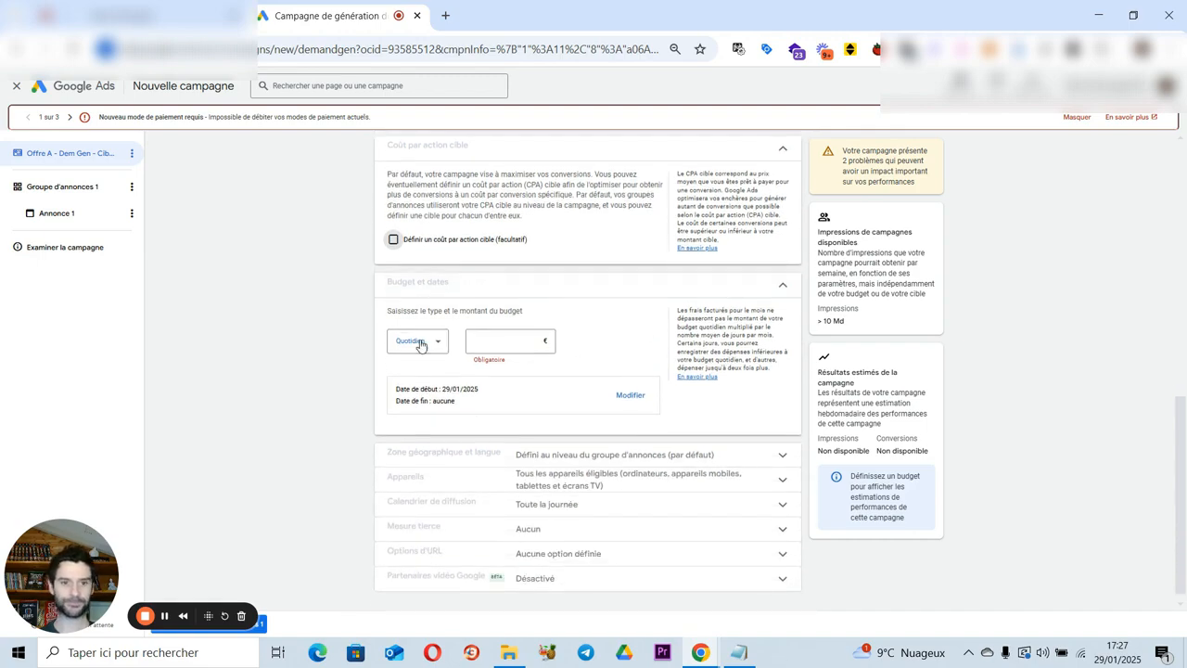
{"action": "left_click", "coordinate": [505, 342]}
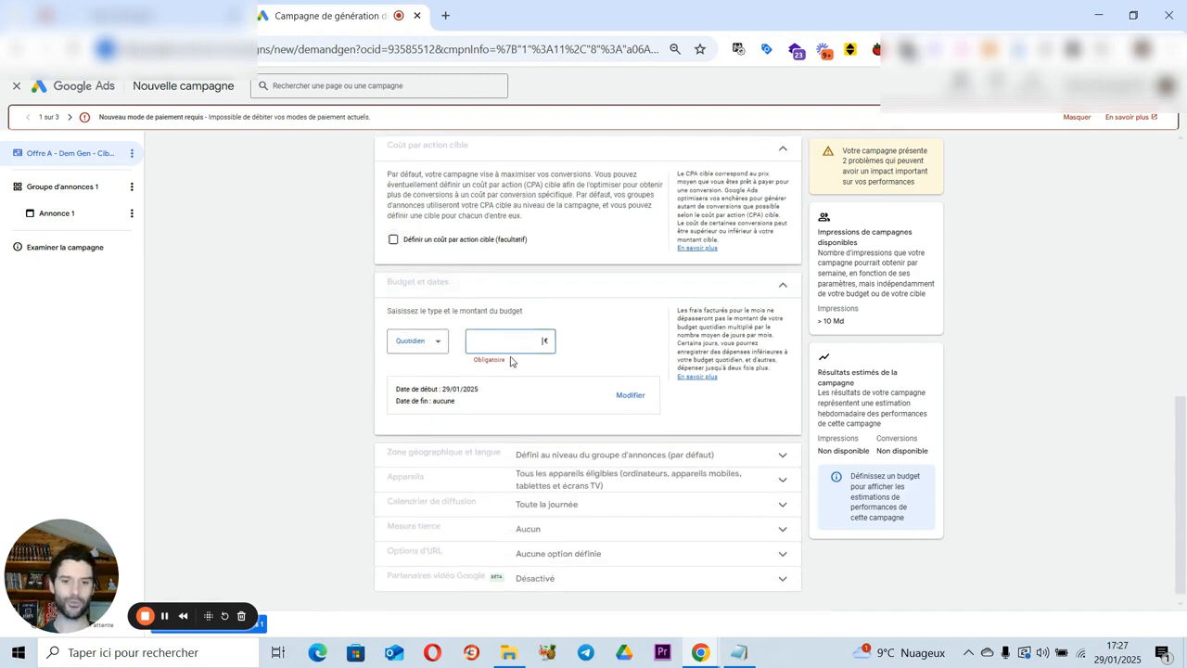
{"action": "type", "text": "20"}
{"action": "left_click", "coordinate": [1096, 428]}
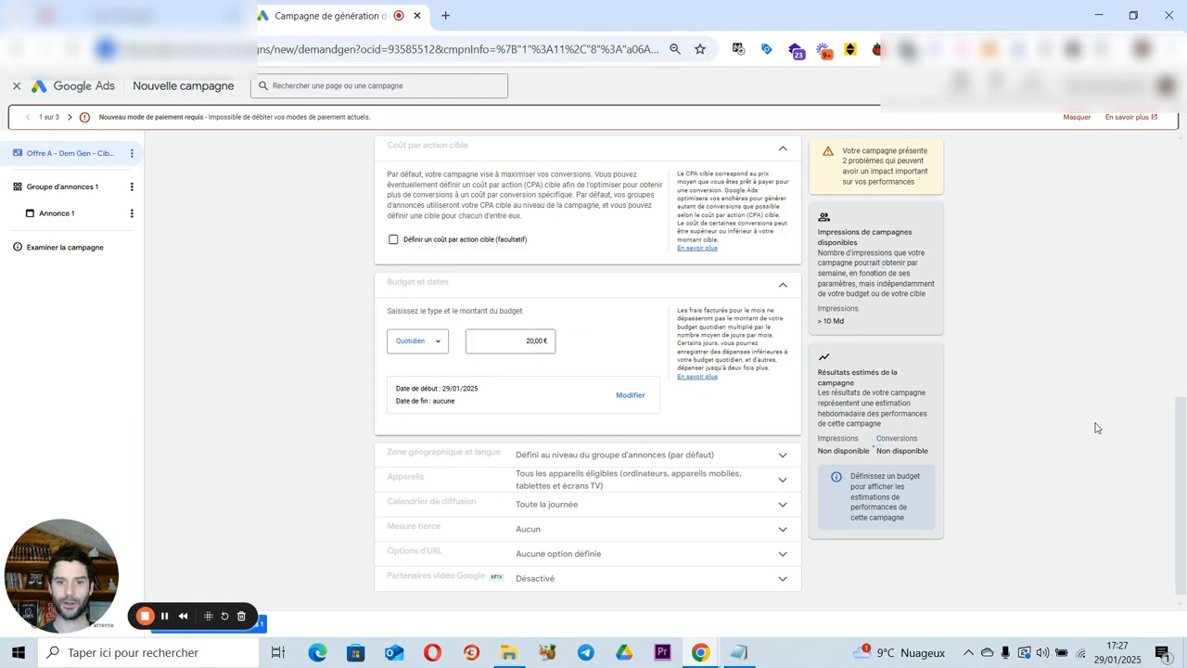
{"action": "scroll", "coordinate": [1054, 430], "scroll_direction": "down", "scroll_amount": 1}
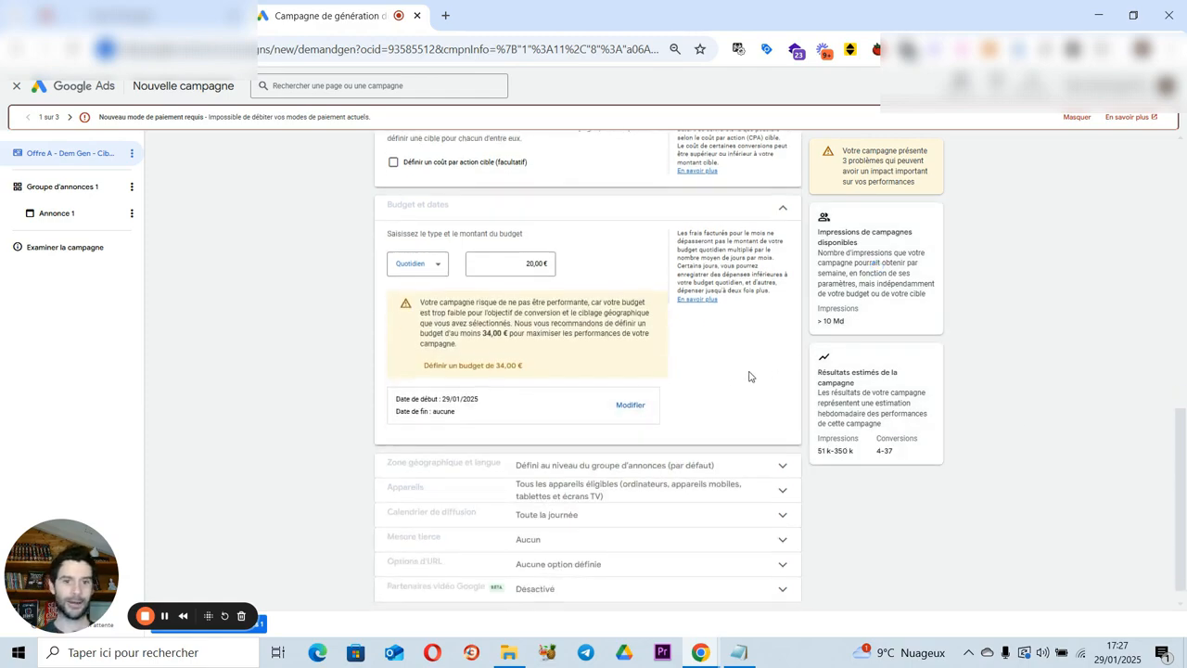
{"action": "scroll", "coordinate": [750, 376], "scroll_direction": "down", "scroll_amount": 1}
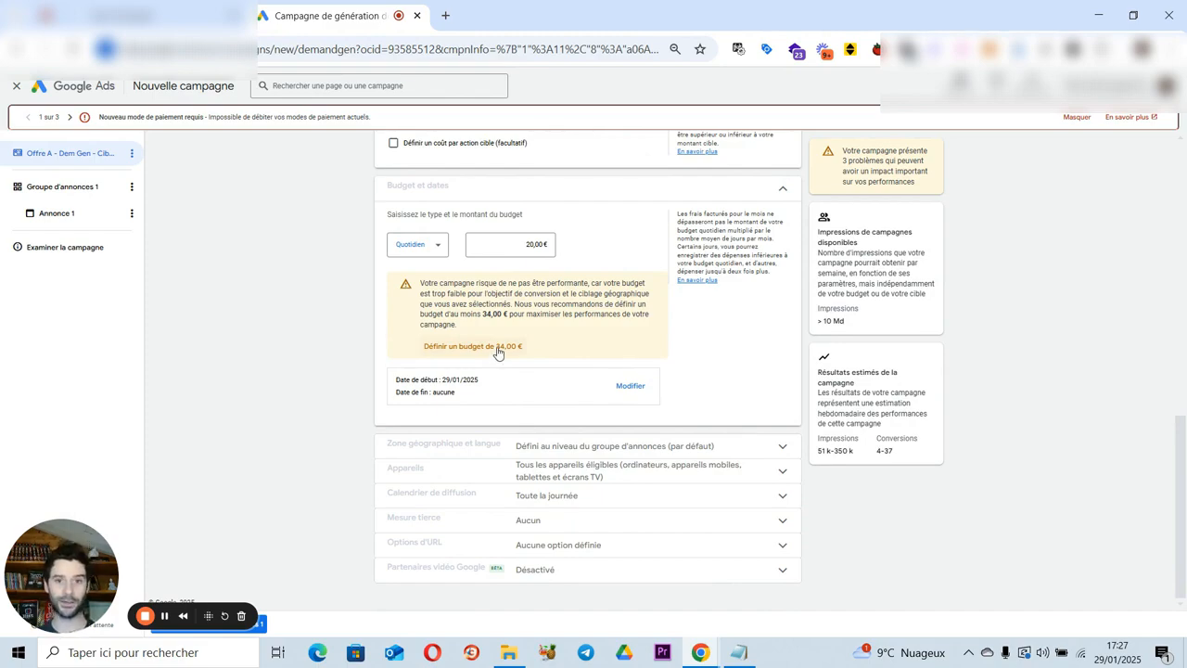
{"action": "left_click", "coordinate": [542, 244]}
{"action": "double_click", "coordinate": [538, 245]}
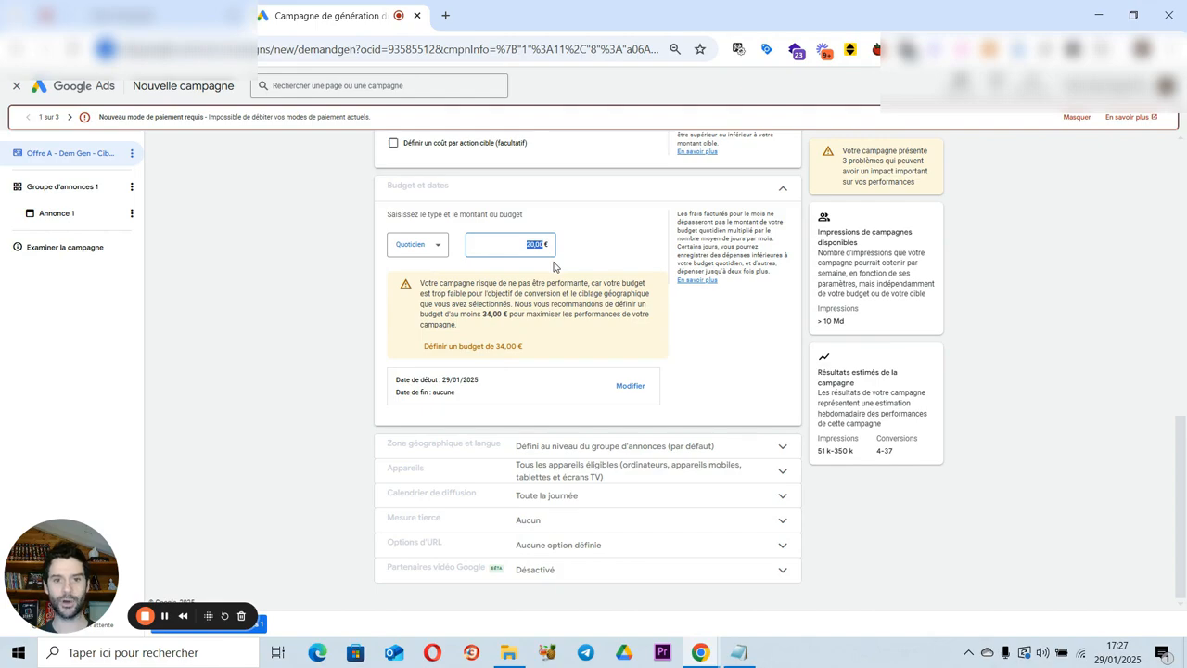
Step: Check the campaign-level location and language option, and define device targeting that excludes TV screens (Écrans TV)
{"action": "left_click", "coordinate": [567, 452]}
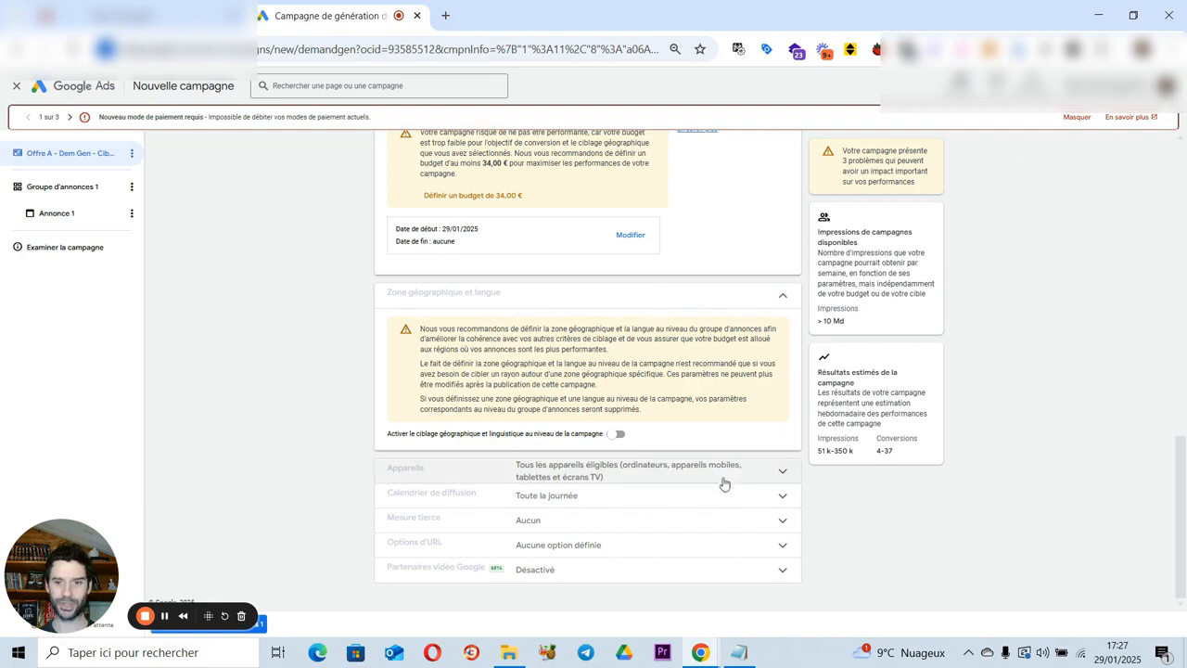
{"action": "left_click", "coordinate": [648, 472]}
{"action": "left_click", "coordinate": [438, 445]}
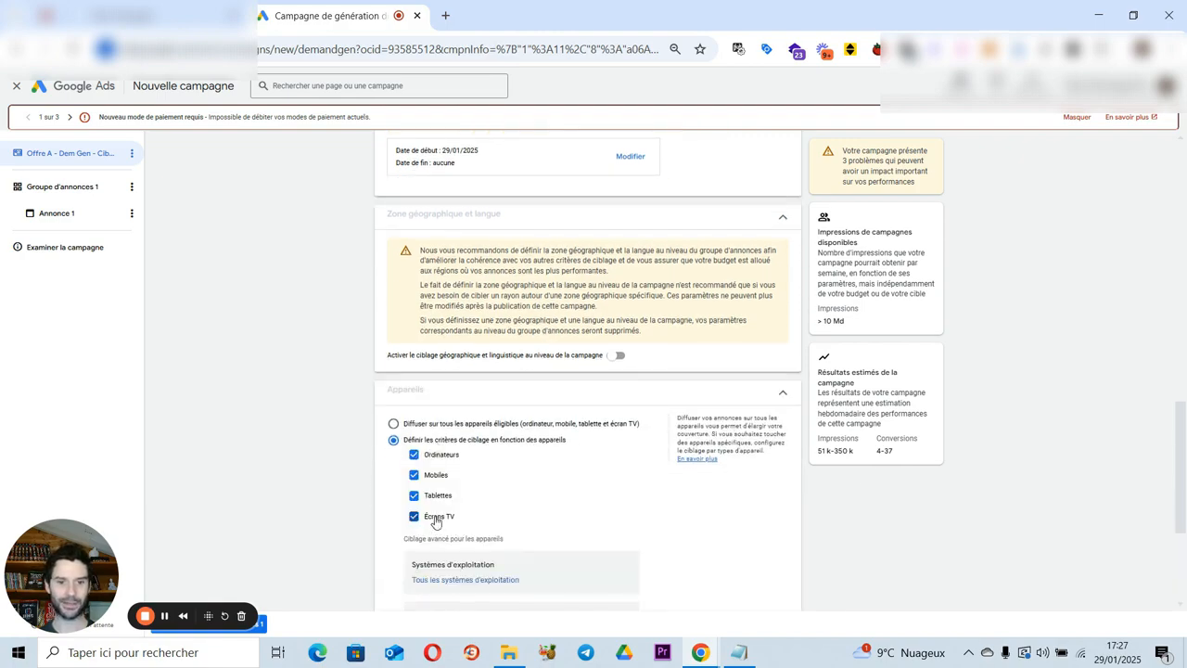
{"action": "left_click", "coordinate": [435, 522]}
{"action": "scroll", "coordinate": [877, 404], "scroll_direction": "down", "scroll_amount": 3}
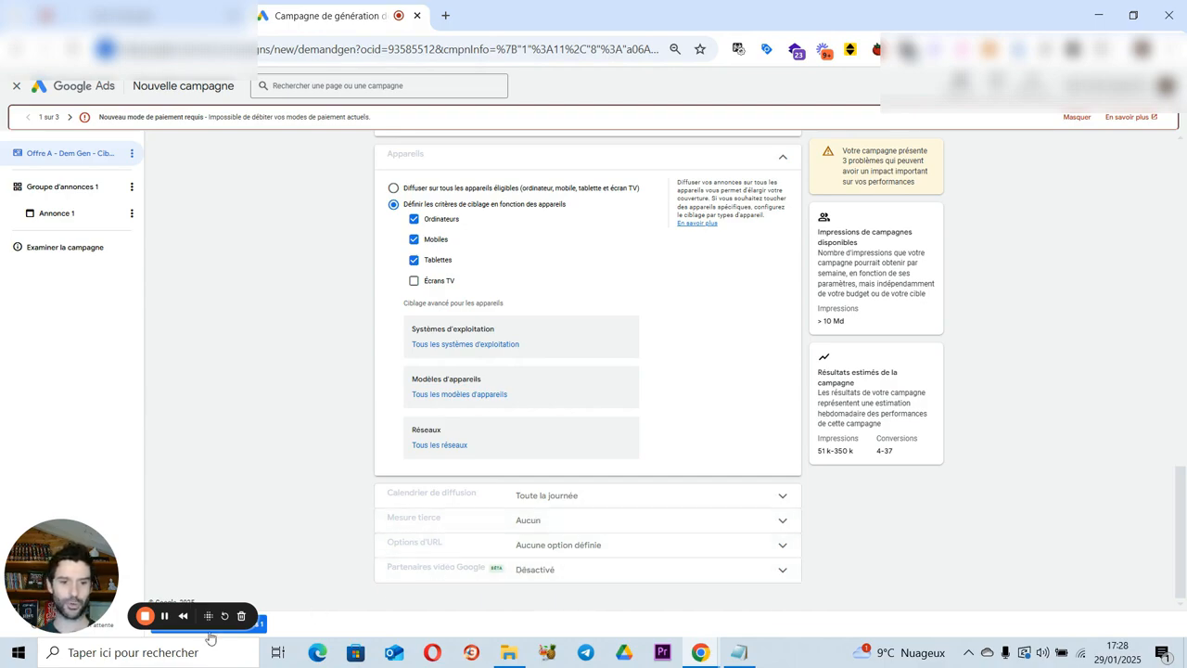
Step: Continue to the campaign's first ad group and rename it "Ciblage"
{"action": "left_click_drag", "start_coordinate": [171, 611], "coordinate": [172, 564]}
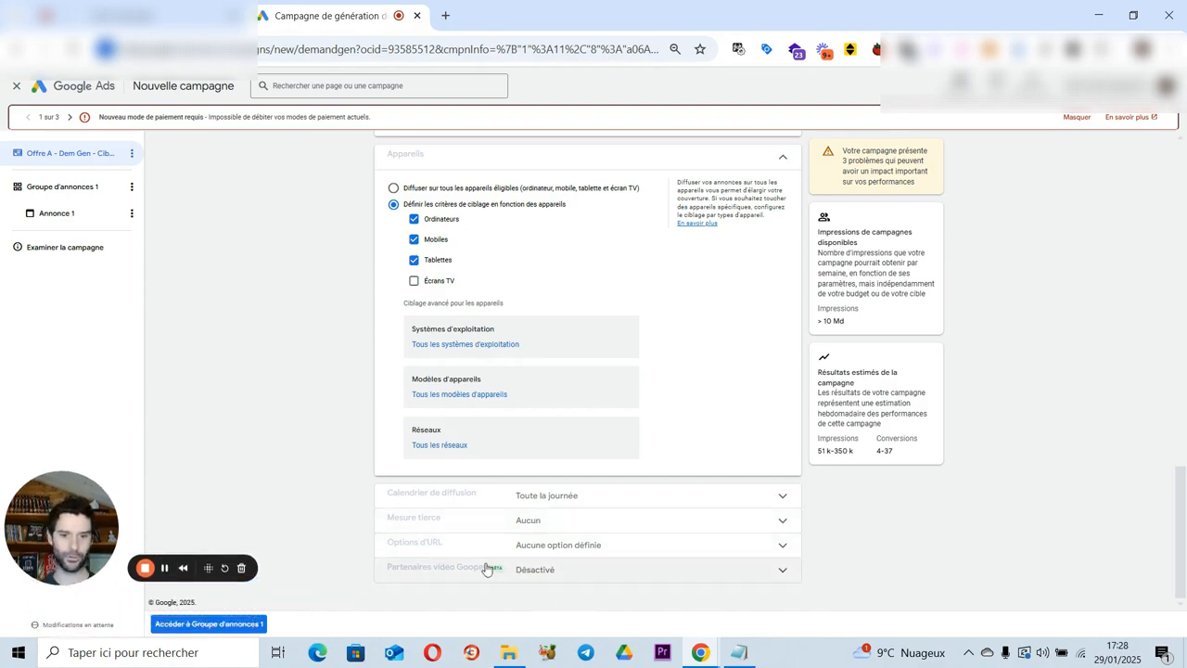
{"action": "left_click", "coordinate": [215, 623]}
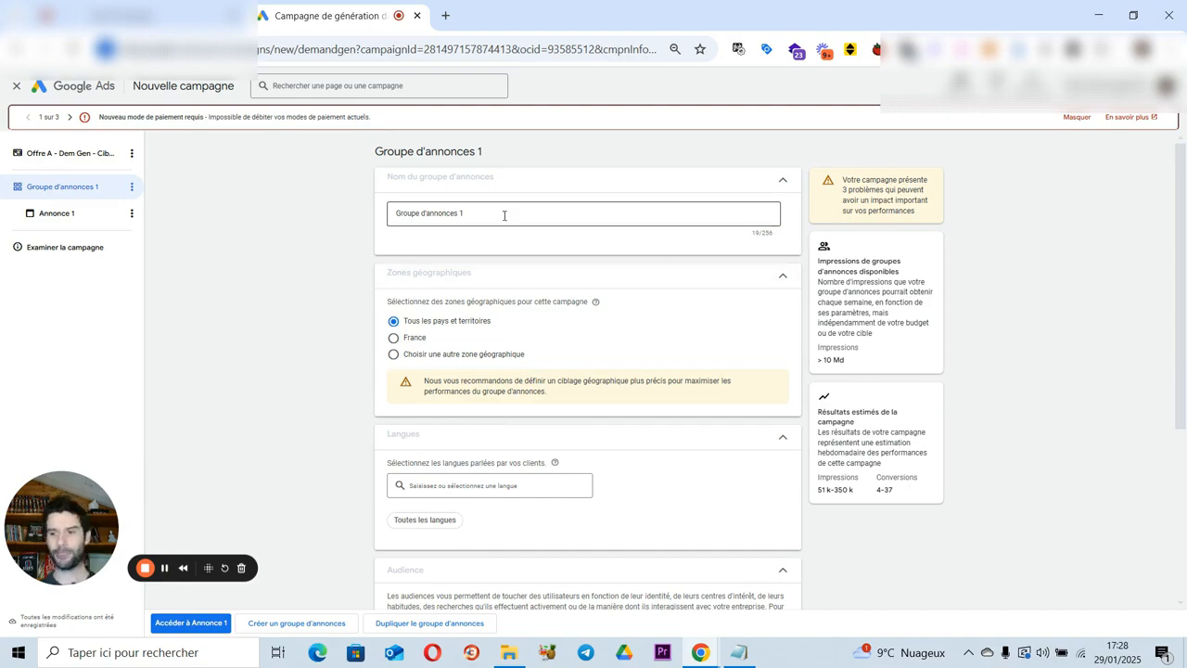
{"action": "left_click", "coordinate": [464, 213]}
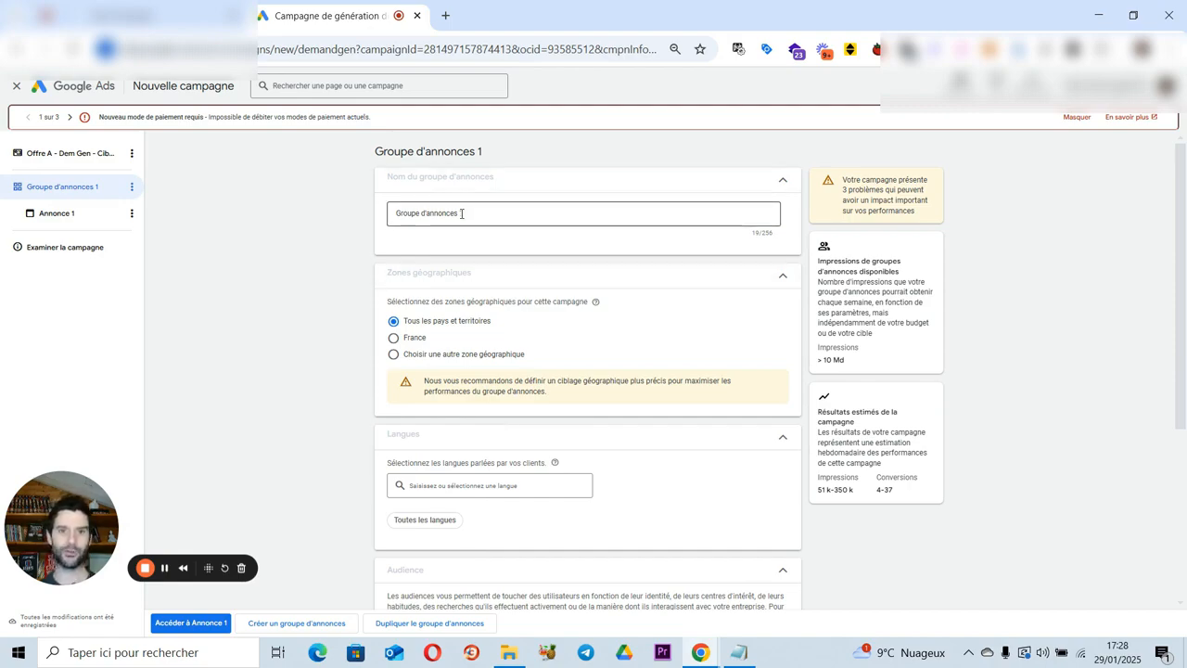
{"action": "left_click_drag", "start_coordinate": [467, 213], "coordinate": [327, 215]}
{"action": "type", "text": "Ciblage"}
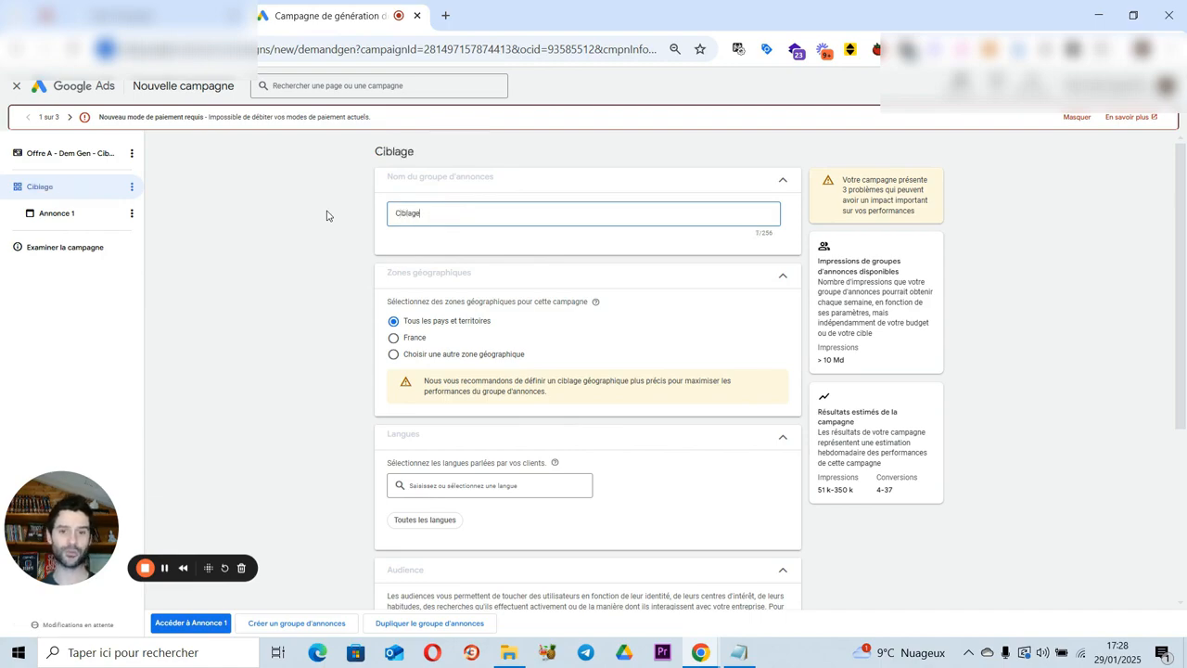
Step: Target the ad group to France as its location and Français as its language
{"action": "scroll", "coordinate": [333, 227], "scroll_direction": "down", "scroll_amount": 1}
{"action": "left_click", "coordinate": [405, 261]}
{"action": "scroll", "coordinate": [602, 325], "scroll_direction": "down", "scroll_amount": 1}
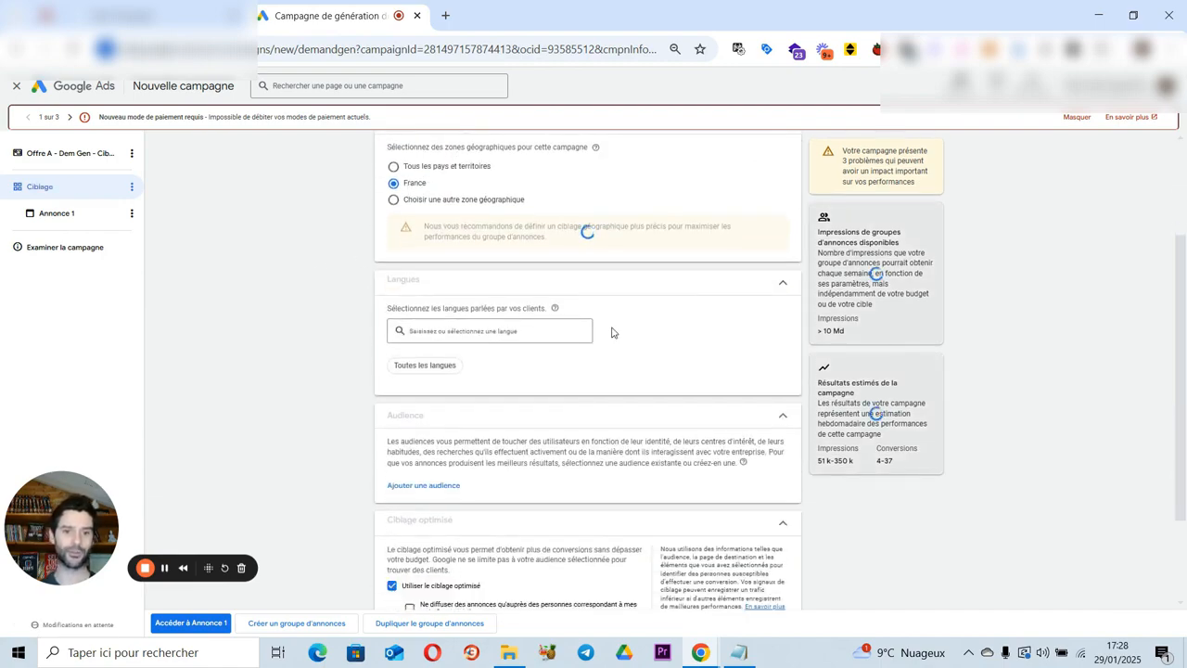
{"action": "left_click", "coordinate": [463, 331]}
{"action": "type", "text": "fr"}
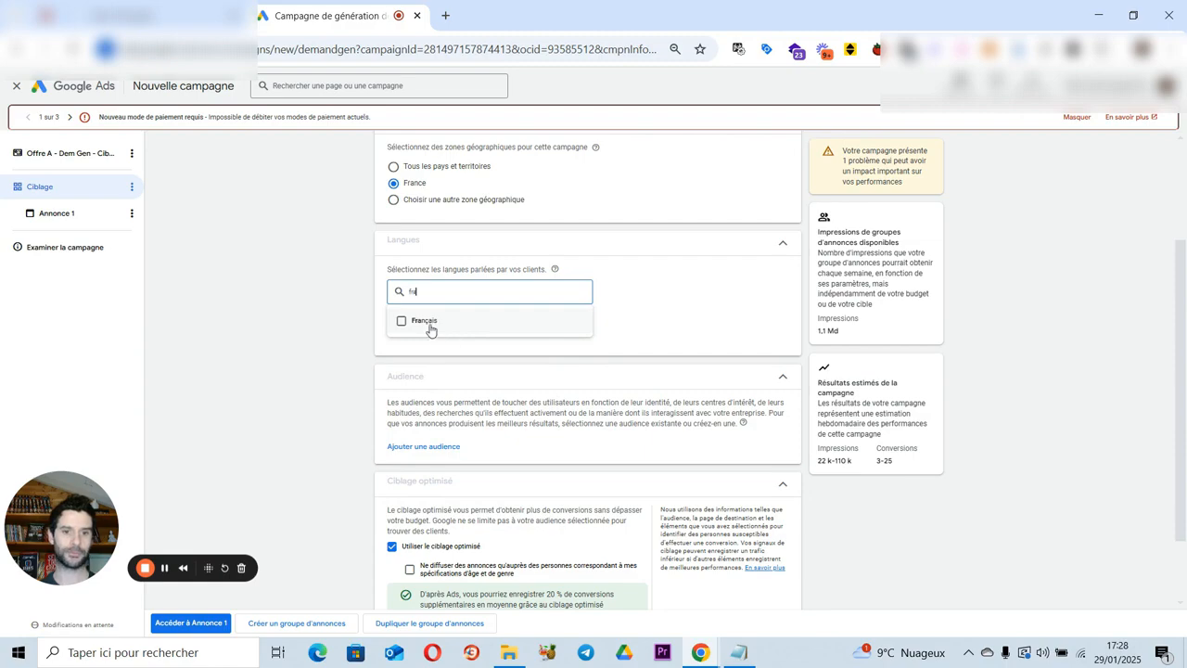
{"action": "left_click", "coordinate": [431, 330]}
{"action": "left_click", "coordinate": [1087, 393]}
{"action": "scroll", "coordinate": [1078, 385], "scroll_direction": "down", "scroll_amount": 2}
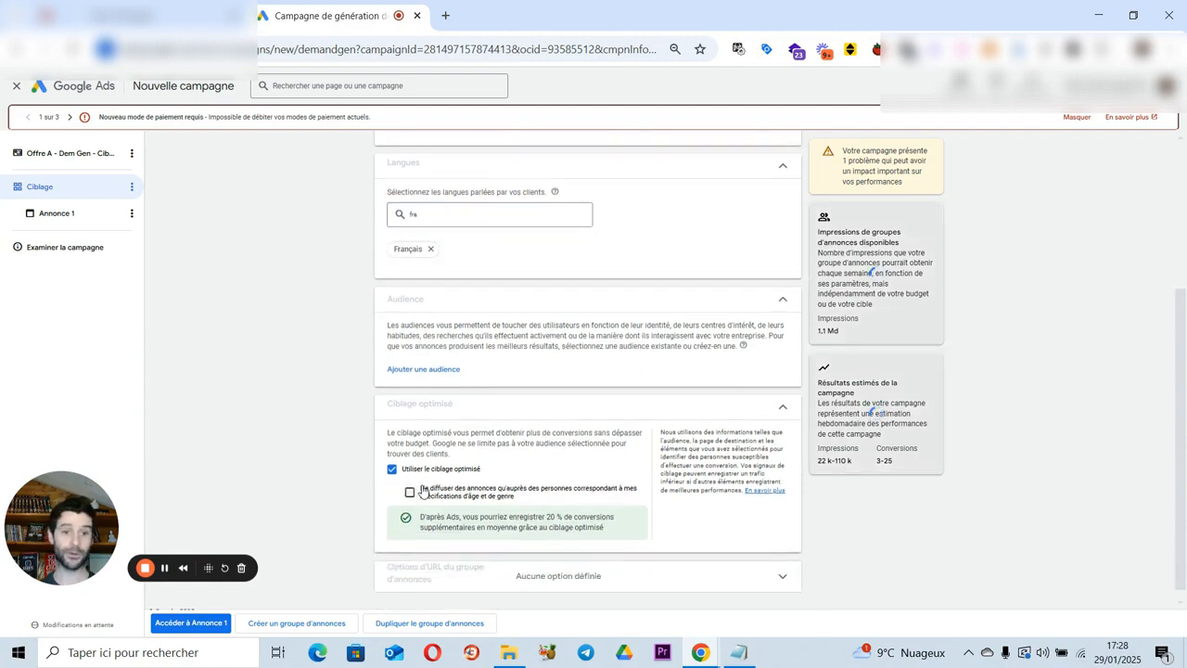
Step: Turn off optimised targeting (ciblage optimisé) for the ad group and start creating a new audience
{"action": "scroll", "coordinate": [455, 349], "scroll_direction": "down", "scroll_amount": 1}
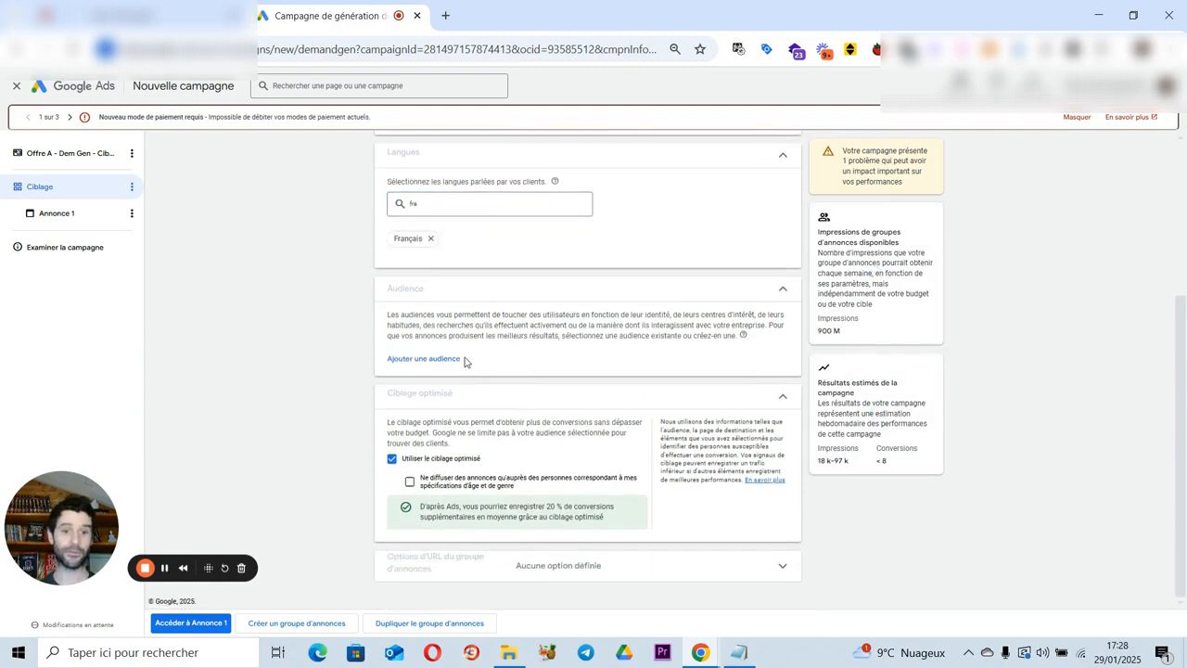
{"action": "left_click", "coordinate": [408, 463]}
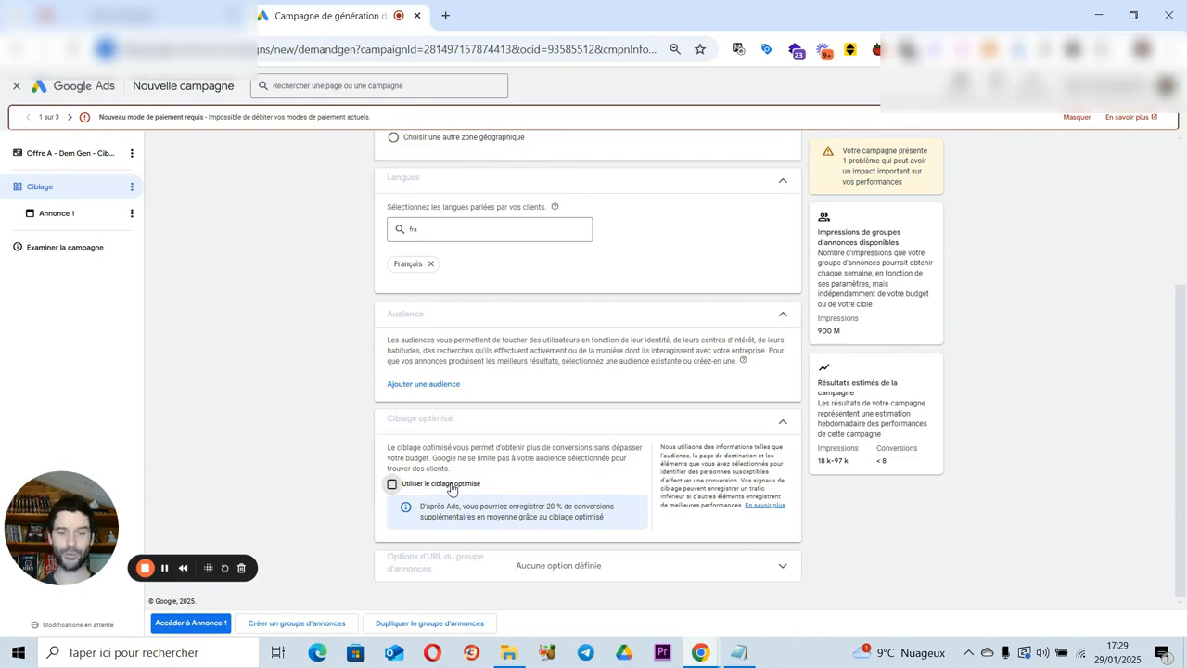
{"action": "left_click", "coordinate": [423, 384]}
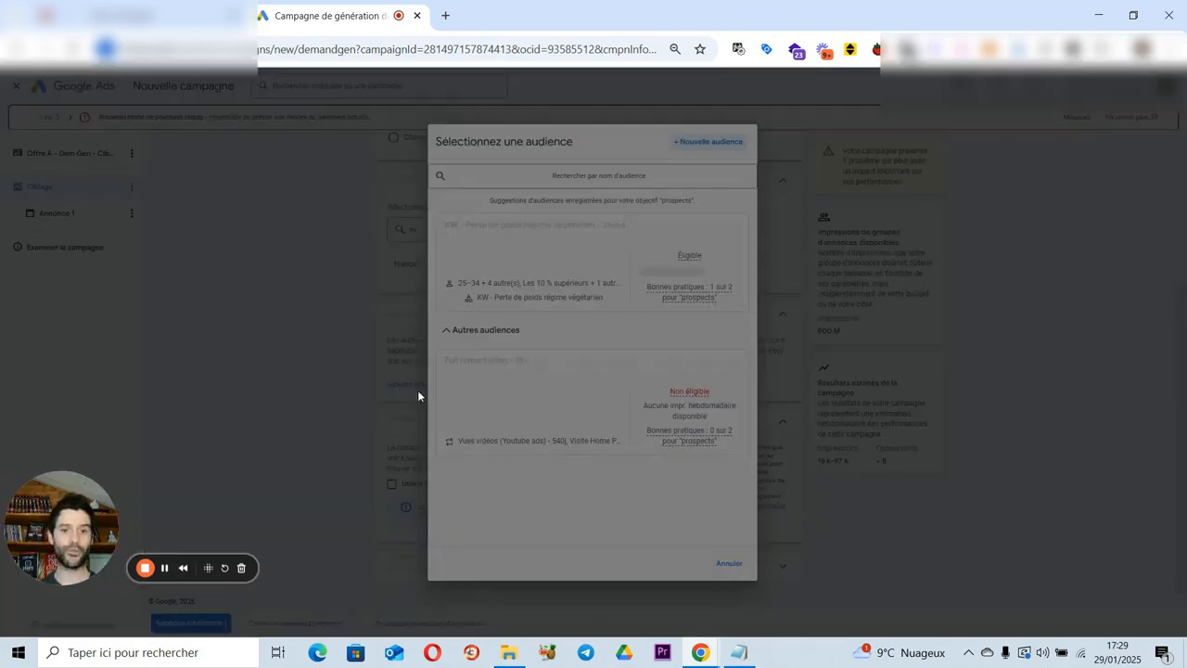
{"action": "left_click", "coordinate": [718, 145]}
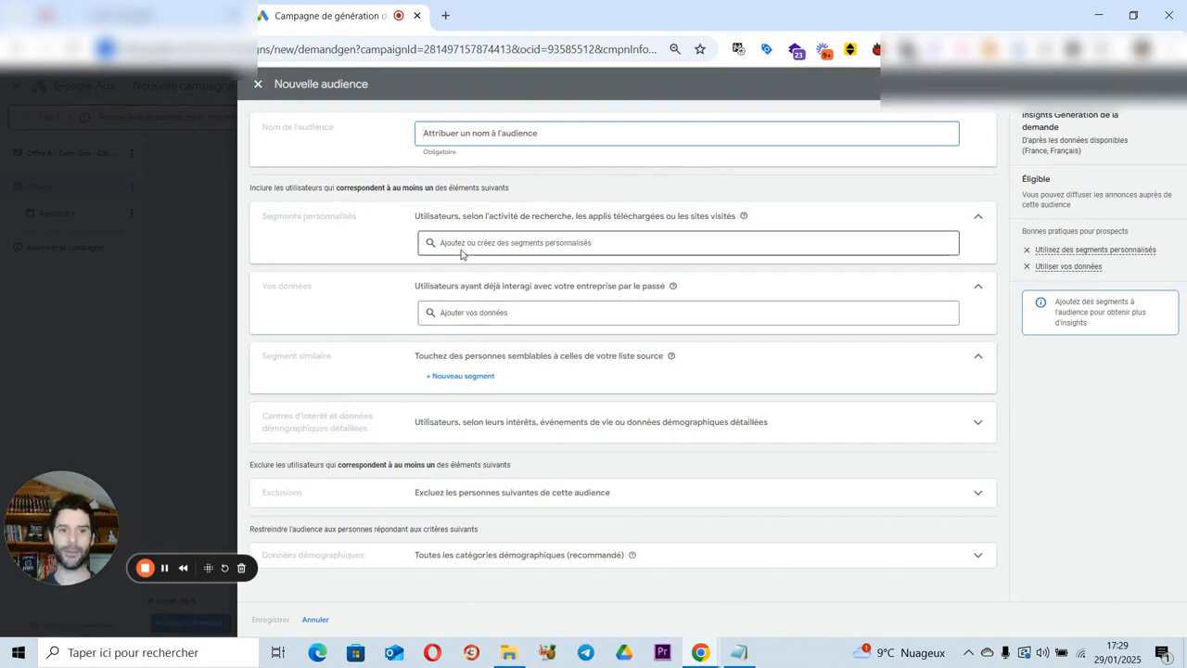
Step: Look at the custom segment suggestions and the similar segment option for the new audience
{"action": "left_click", "coordinate": [520, 242]}
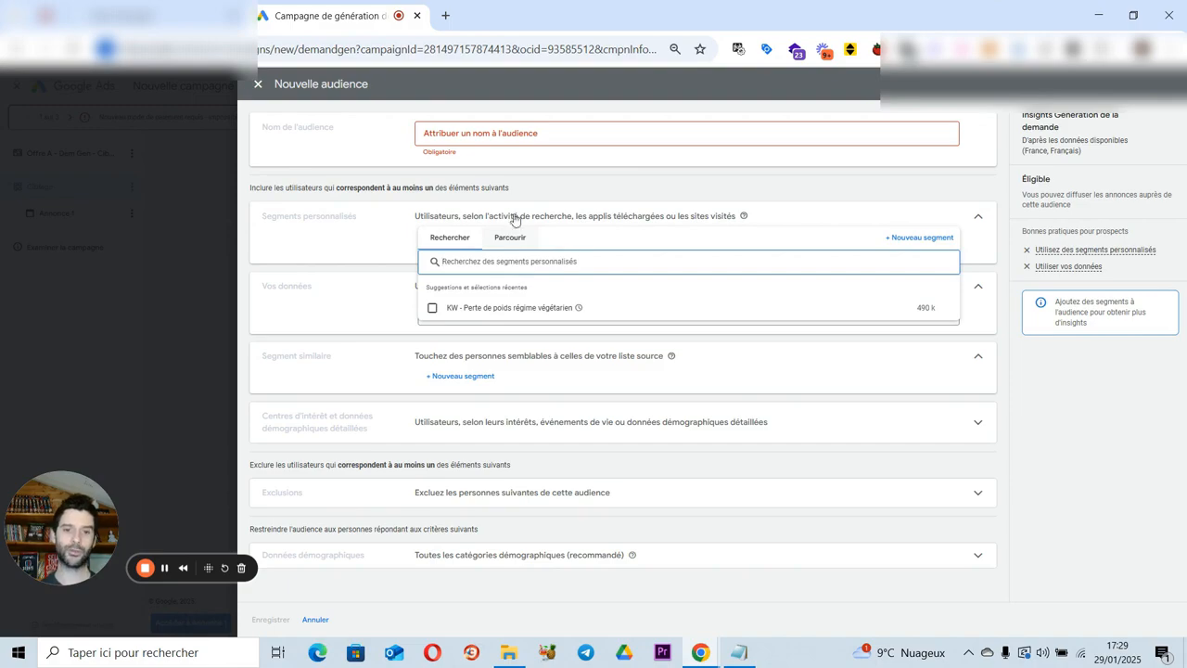
{"action": "left_click", "coordinate": [573, 201]}
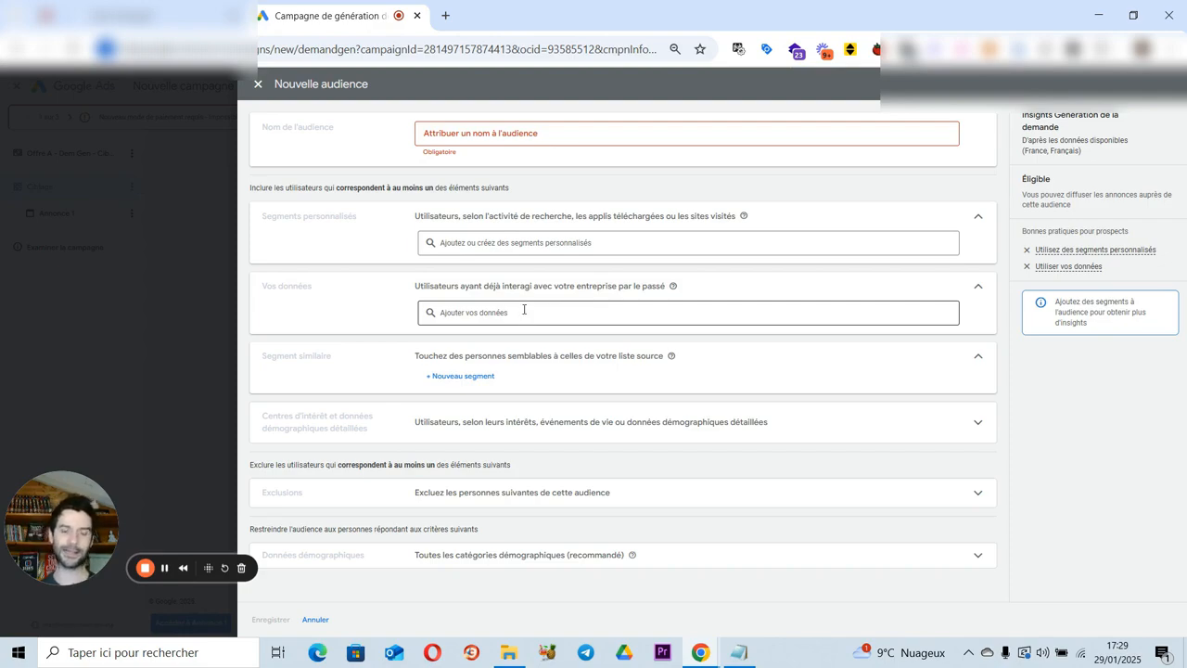
{"action": "left_click", "coordinate": [468, 381]}
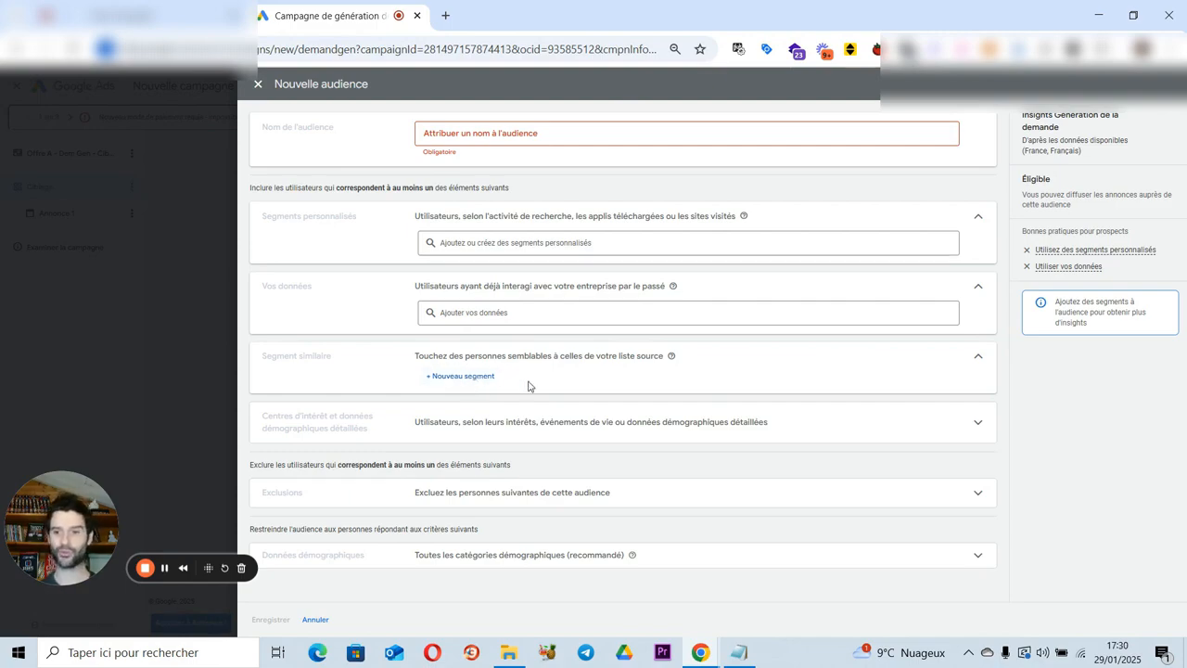
Step: Add the in-market segment "Pièces et accessoires automobiles" from Automobiles et véhicules to the audience's interests and detailed demographics
{"action": "left_click", "coordinate": [455, 429]}
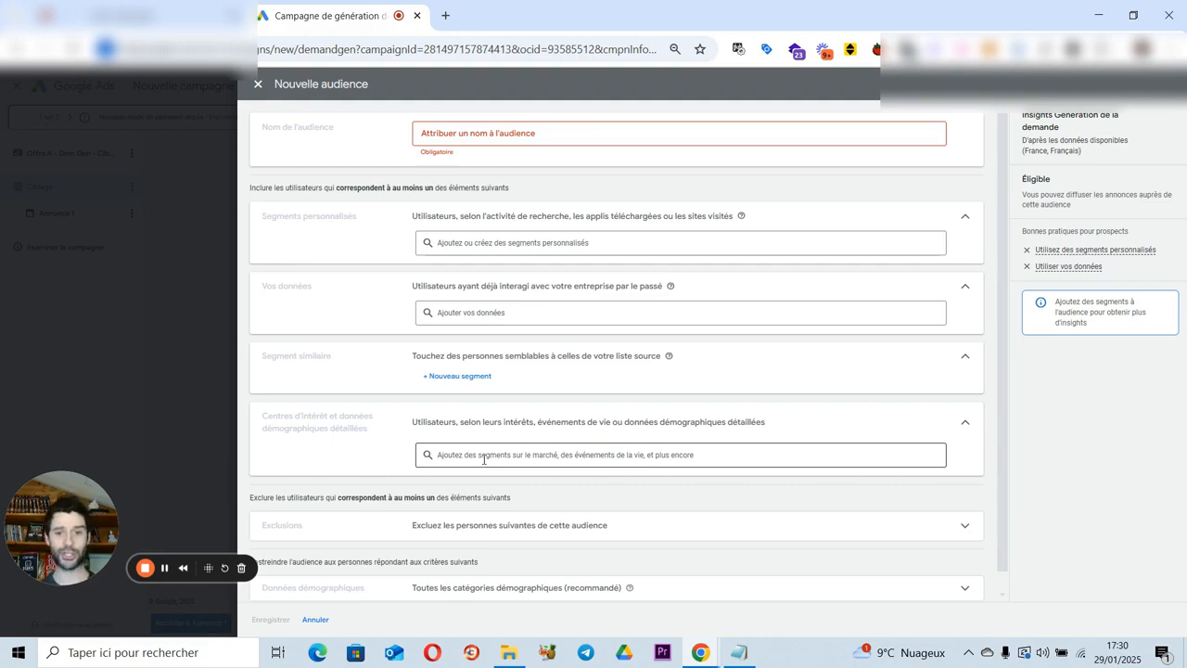
{"action": "left_click", "coordinate": [483, 459]}
{"action": "left_click", "coordinate": [513, 431]}
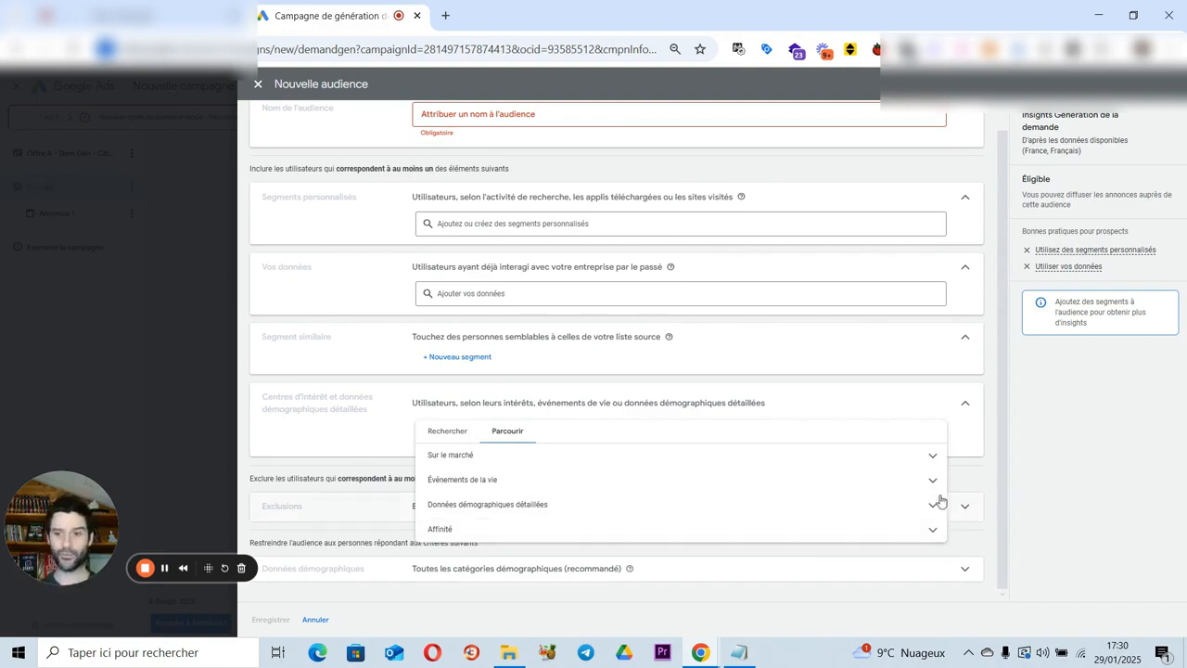
{"action": "left_click", "coordinate": [932, 456]}
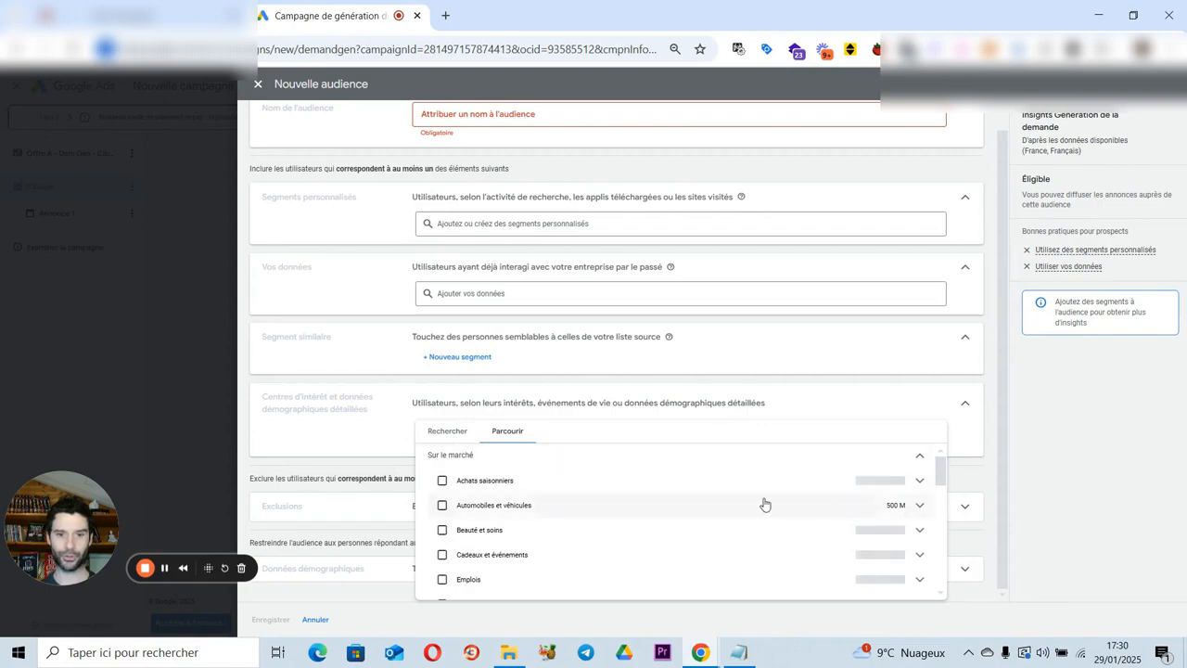
{"action": "left_click", "coordinate": [919, 455]}
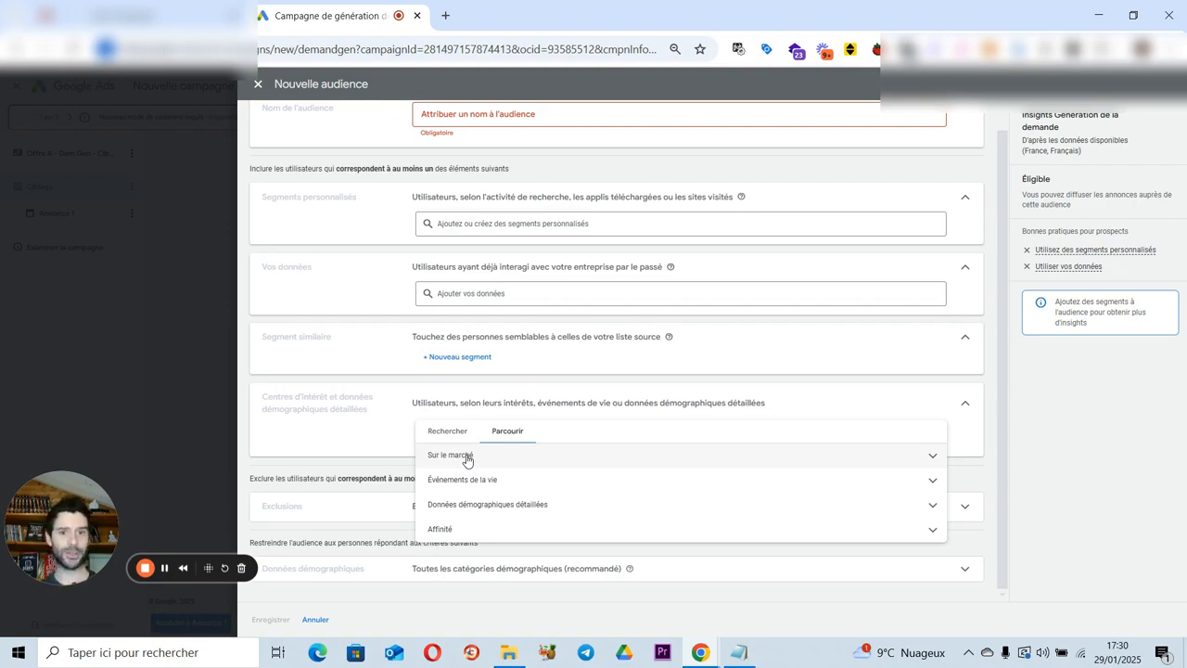
{"action": "left_click", "coordinate": [467, 458]}
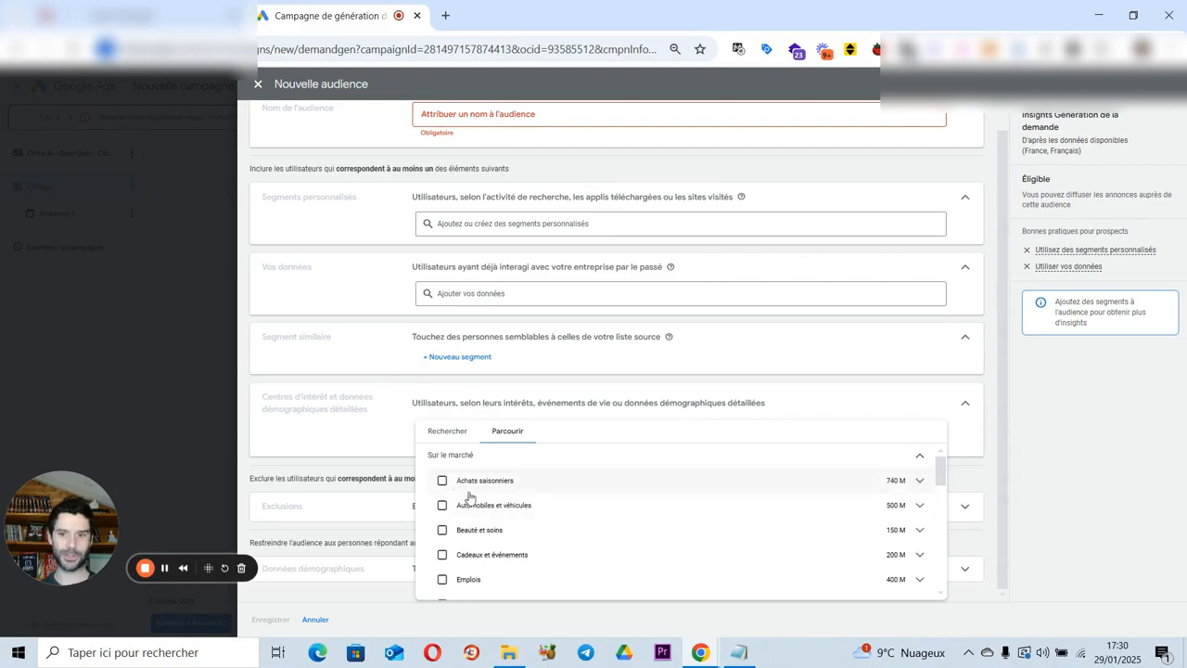
{"action": "left_click", "coordinate": [920, 506]}
{"action": "left_click", "coordinate": [552, 531]}
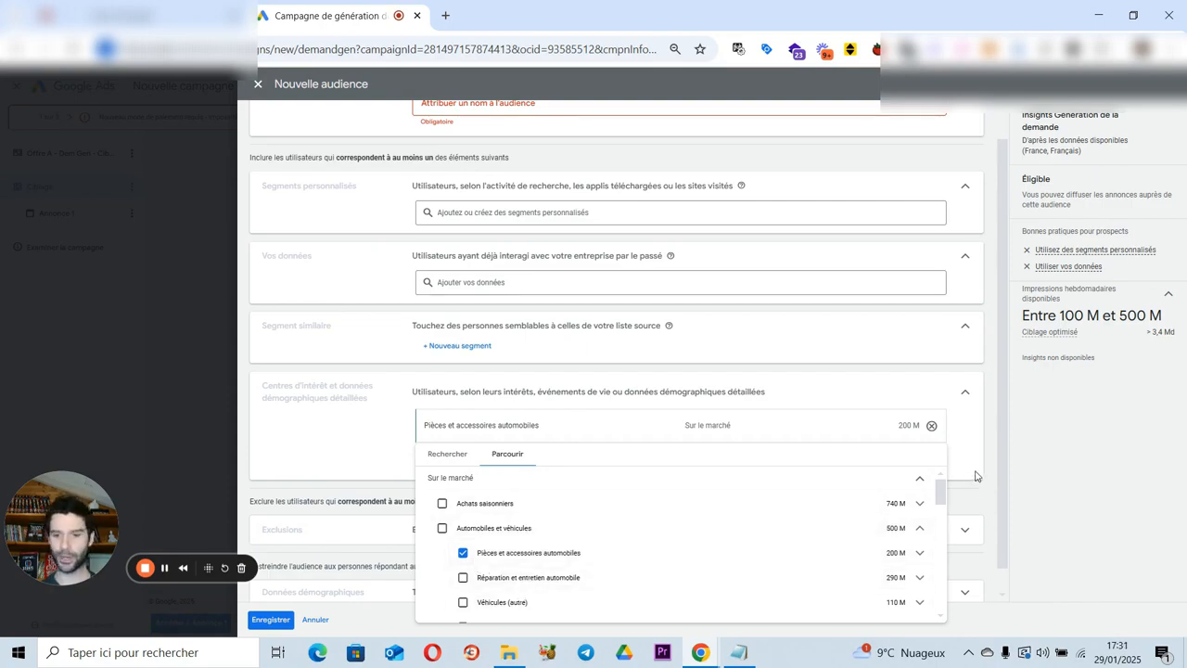
{"action": "left_click", "coordinate": [916, 479]}
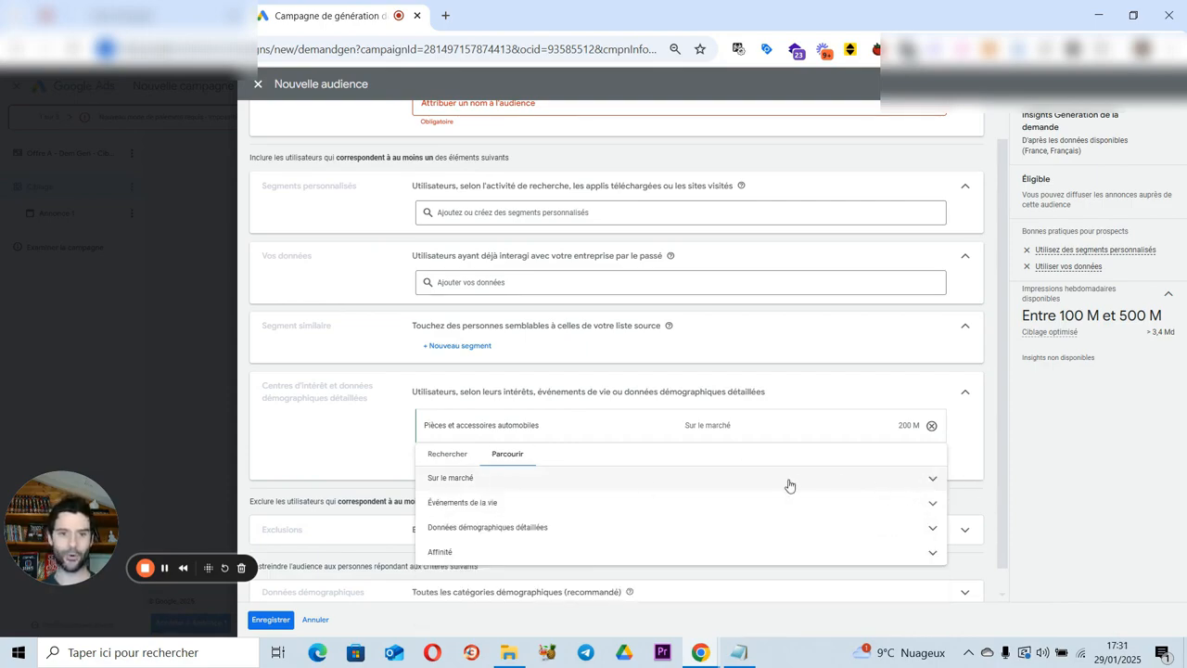
Step: Look through the Affinité categories, and search the interest segments for "chat" to add "Personnes qui aiment les chats"
{"action": "left_click", "coordinate": [519, 551]}
{"action": "scroll", "coordinate": [519, 540], "scroll_direction": "down", "scroll_amount": 2}
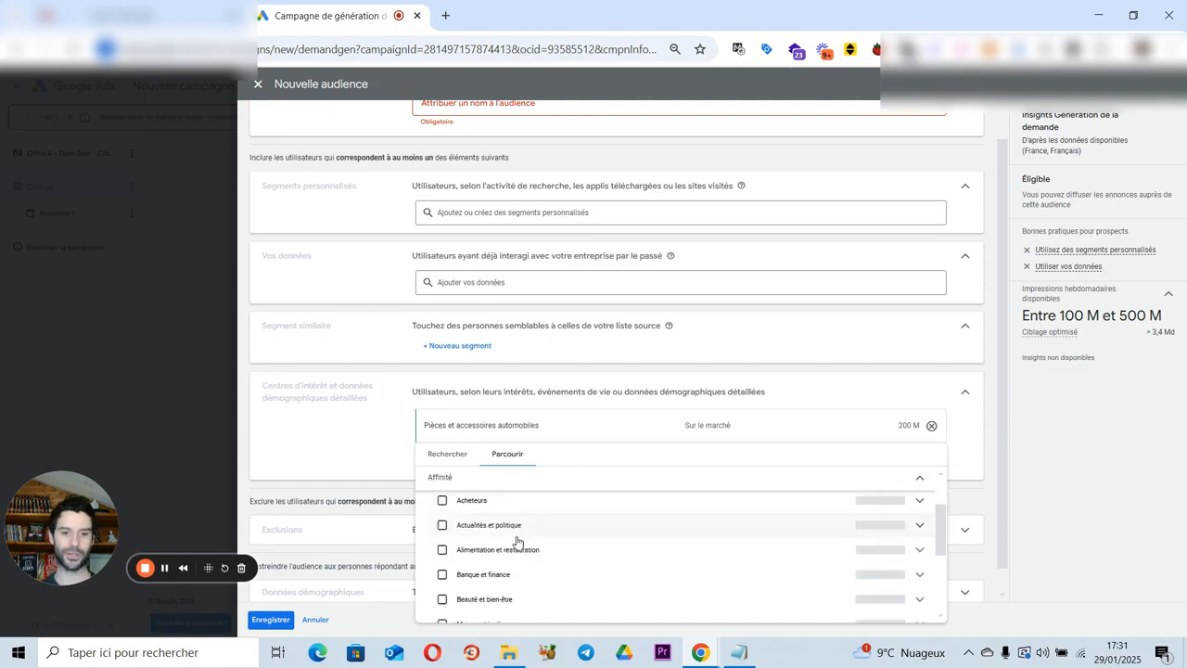
{"action": "scroll", "coordinate": [500, 543], "scroll_direction": "up", "scroll_amount": 2}
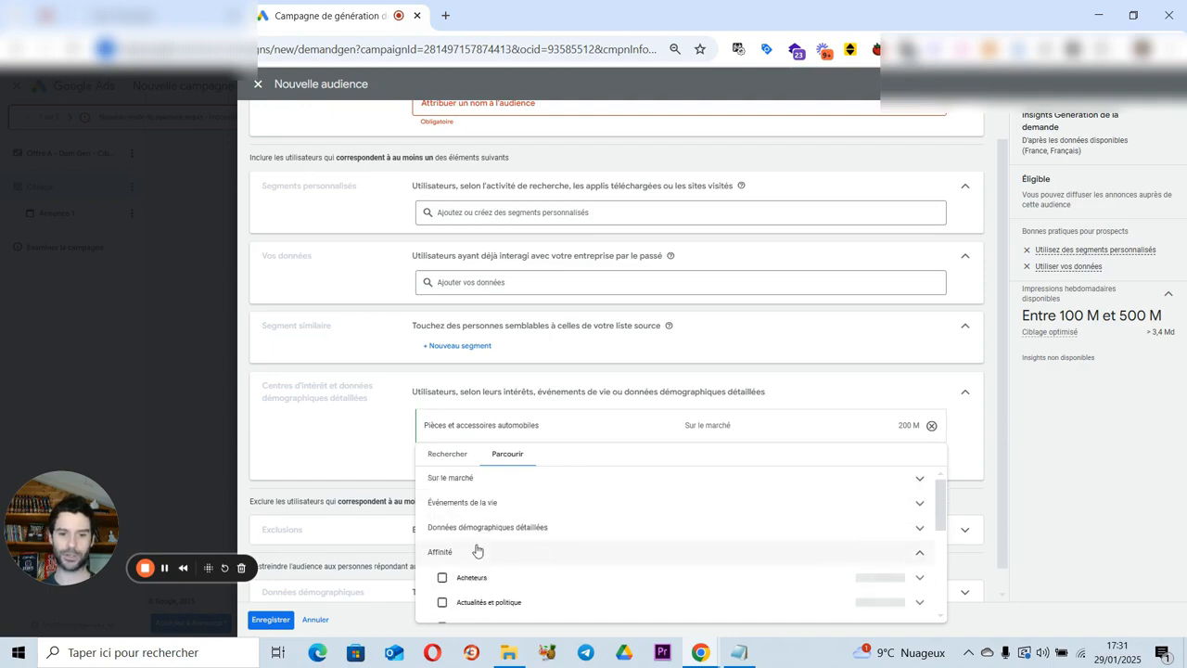
{"action": "left_click", "coordinate": [478, 551]}
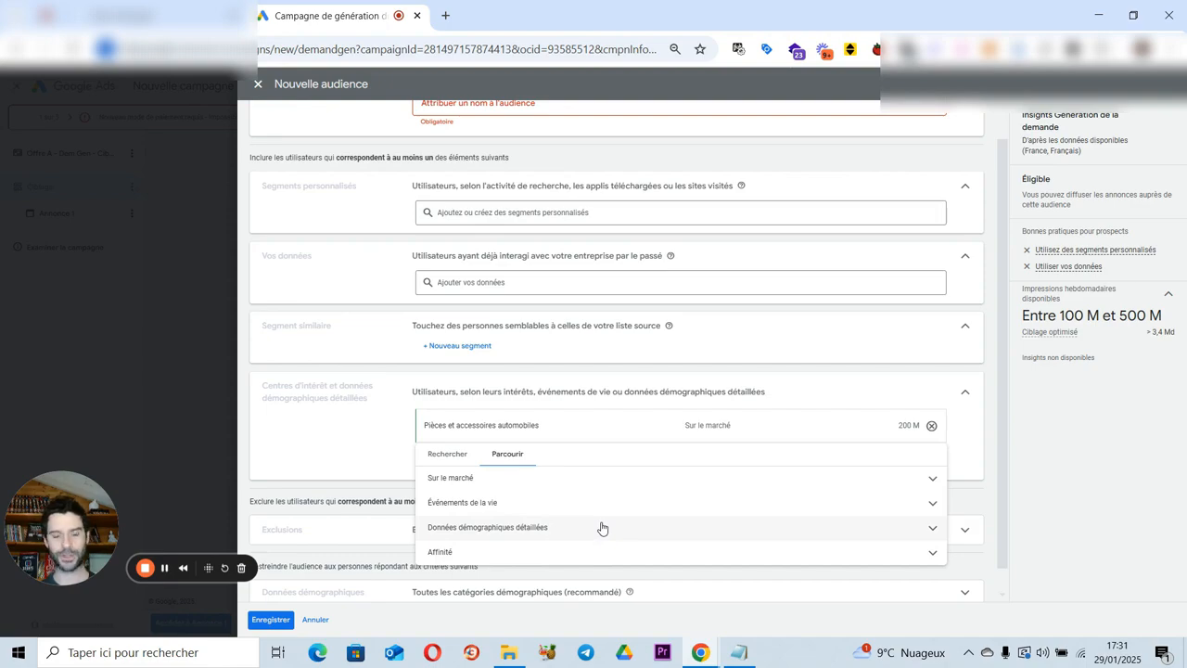
{"action": "left_click", "coordinate": [469, 456]}
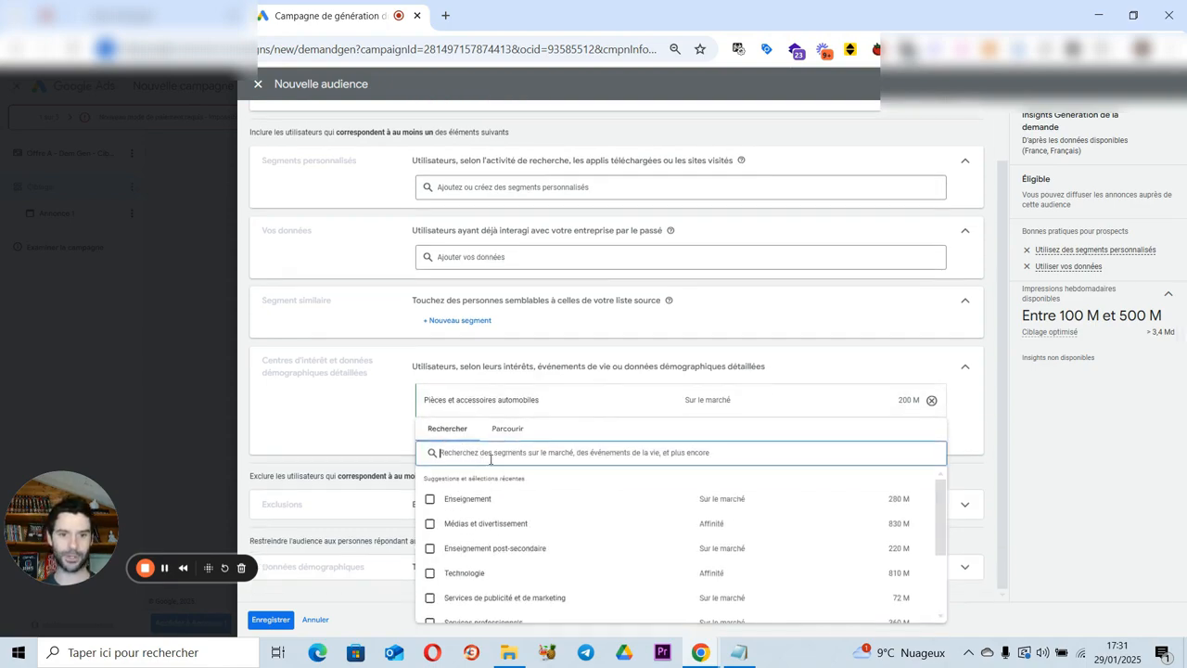
{"action": "type", "text": "chat"}
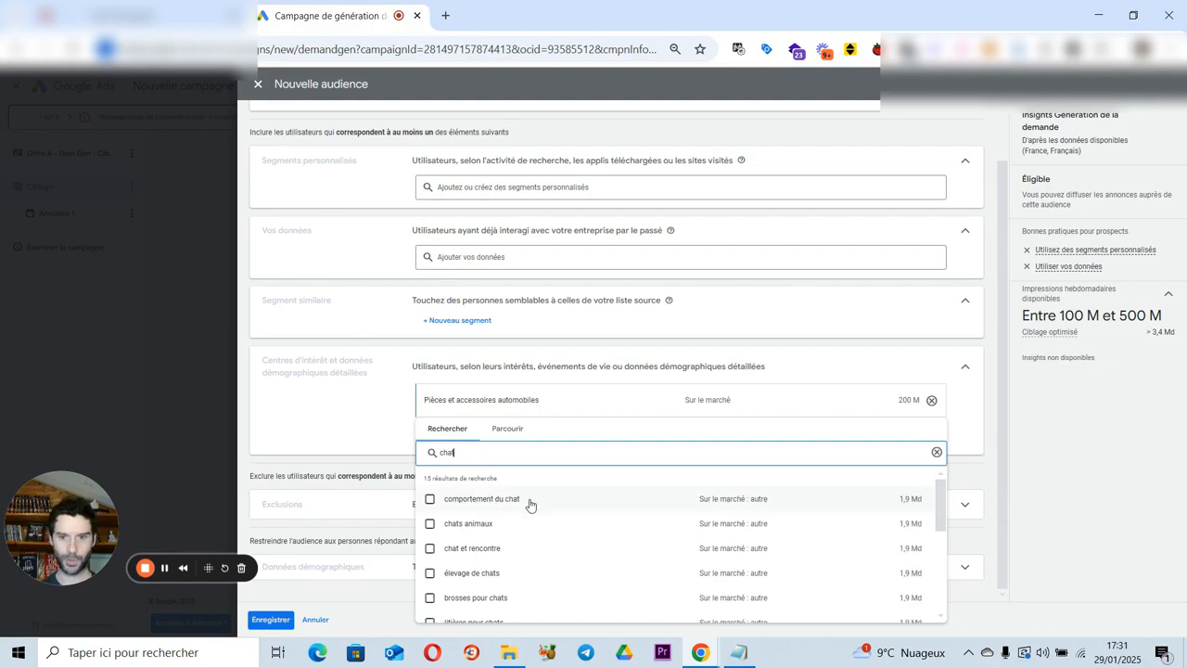
{"action": "scroll", "coordinate": [565, 537], "scroll_direction": "down", "scroll_amount": 3}
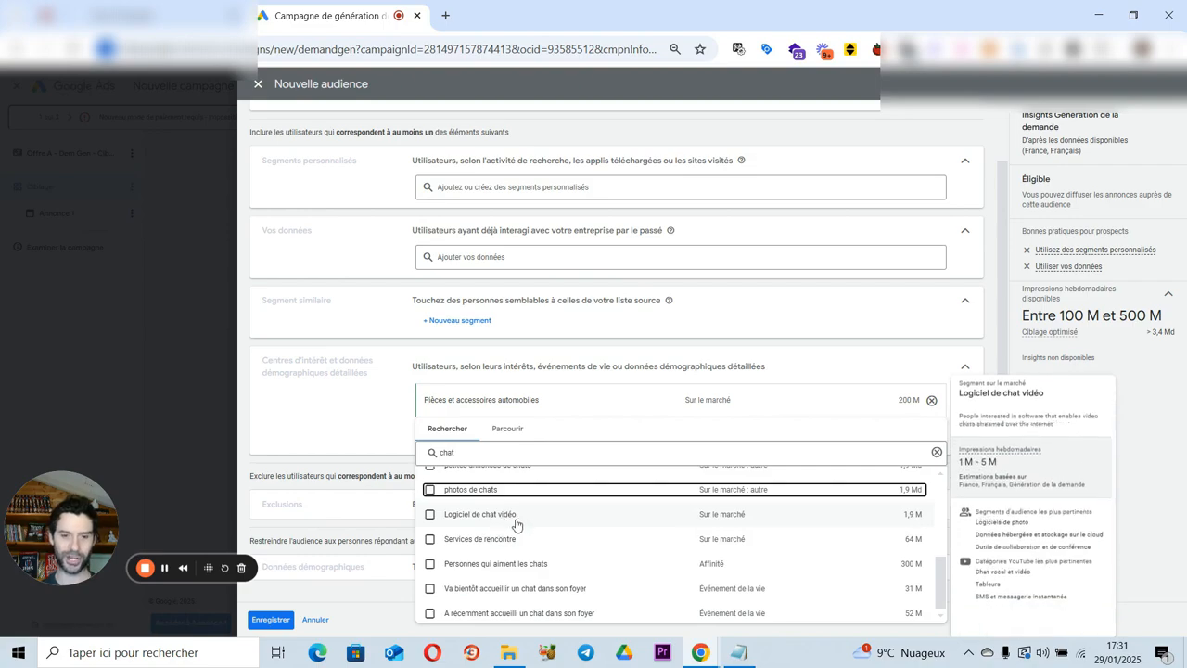
{"action": "scroll", "coordinate": [529, 550], "scroll_direction": "up", "scroll_amount": 1}
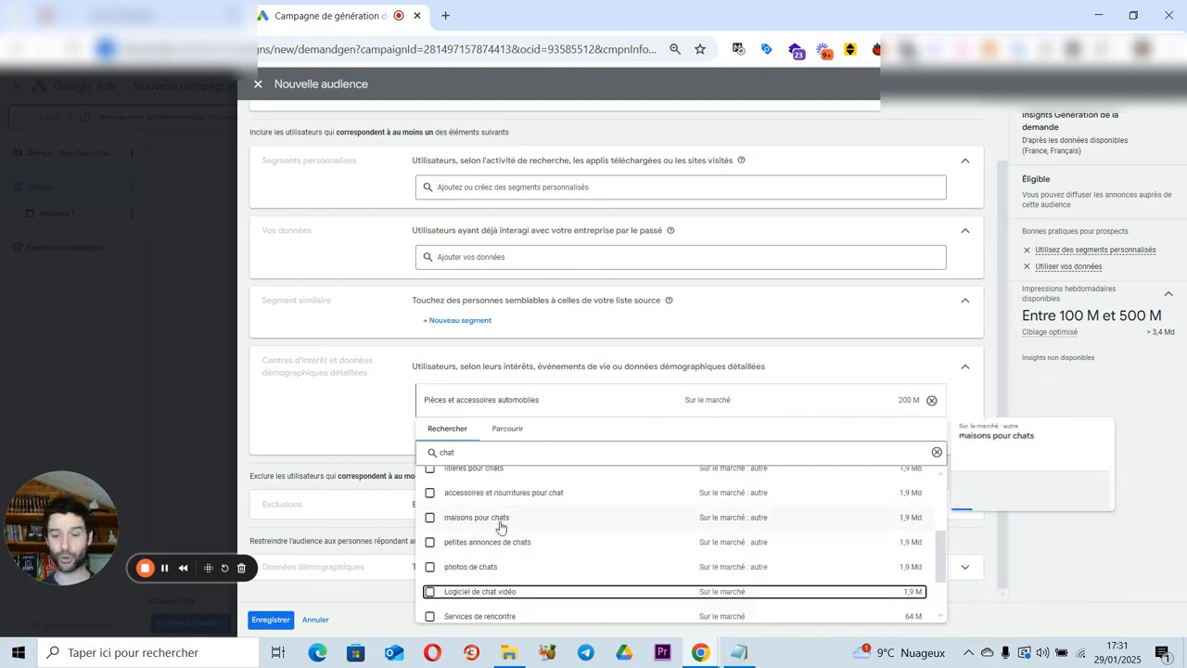
{"action": "scroll", "coordinate": [565, 548], "scroll_direction": "down", "scroll_amount": 1}
{"action": "scroll", "coordinate": [623, 569], "scroll_direction": "down", "scroll_amount": 1}
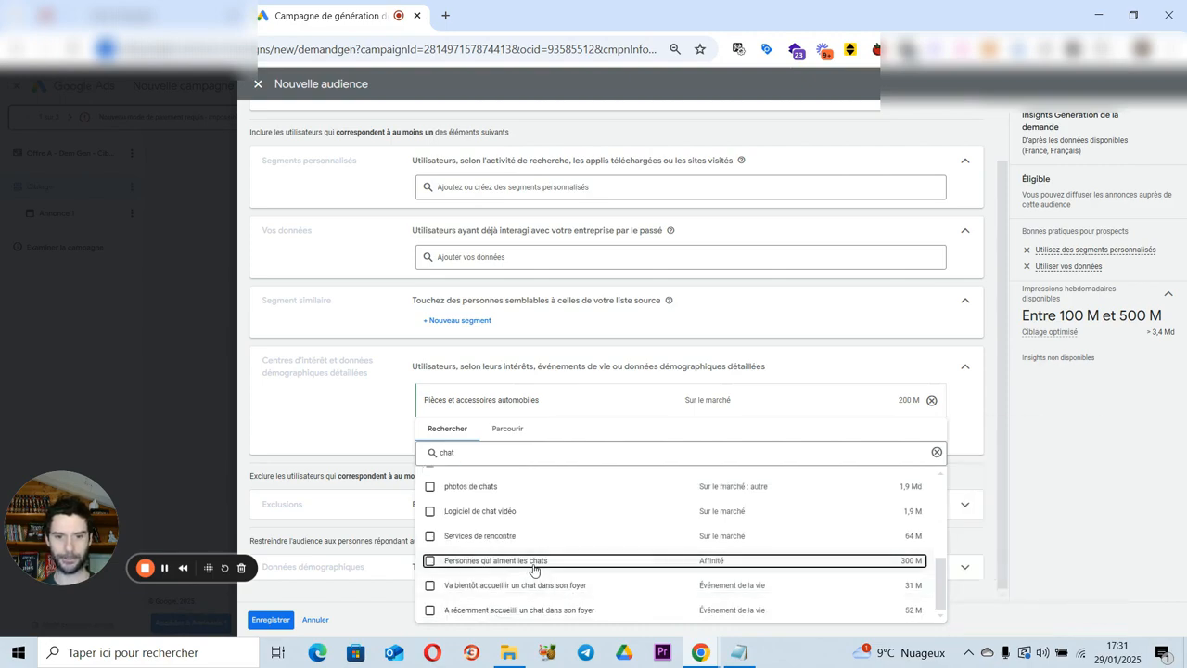
{"action": "left_click", "coordinate": [436, 562]}
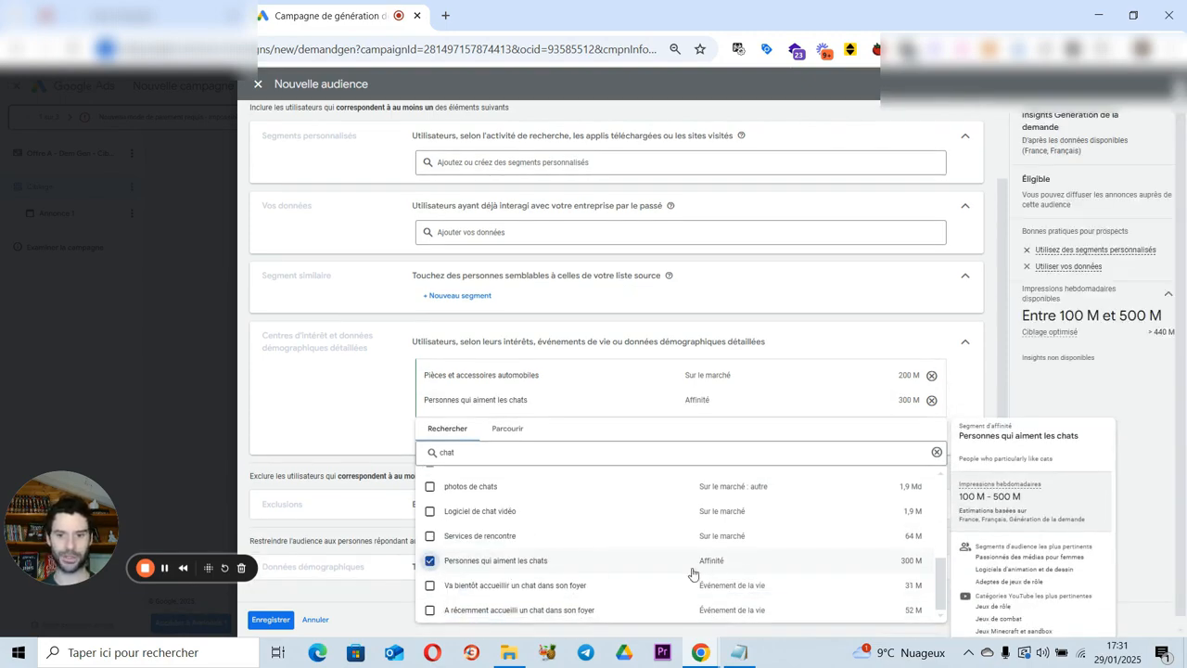
{"action": "left_click", "coordinate": [359, 402]}
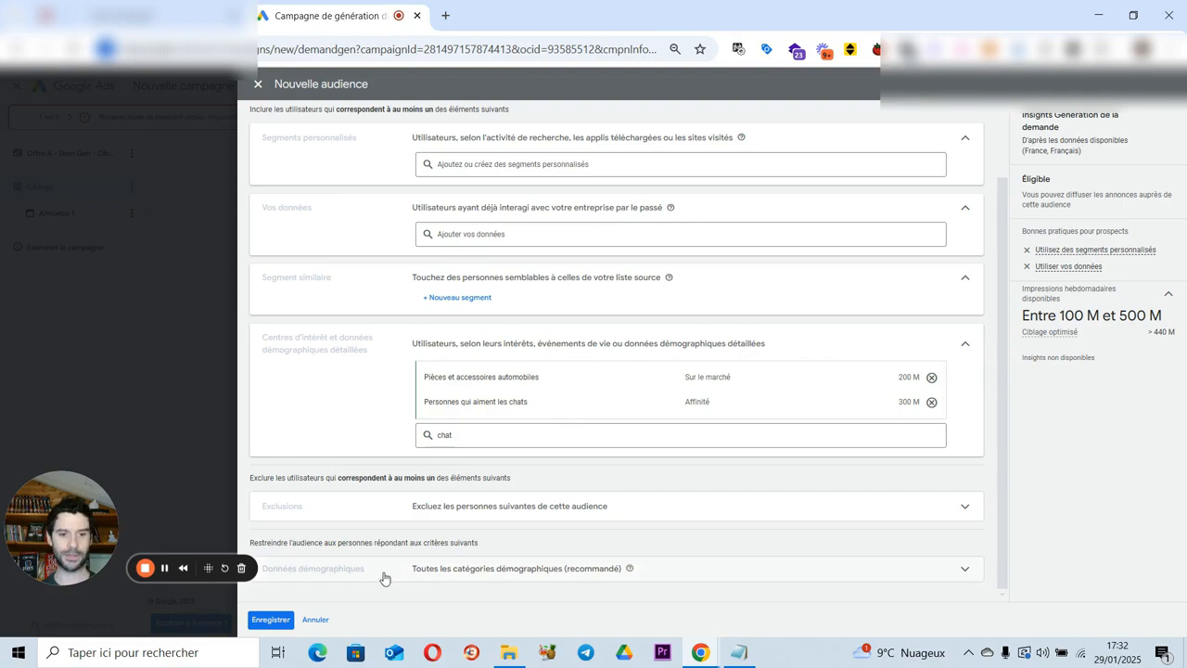
Step: Review the gender and age criteria in the new audience's demographic restrictions
{"action": "left_click", "coordinate": [520, 570]}
{"action": "scroll", "coordinate": [526, 548], "scroll_direction": "down", "scroll_amount": 2}
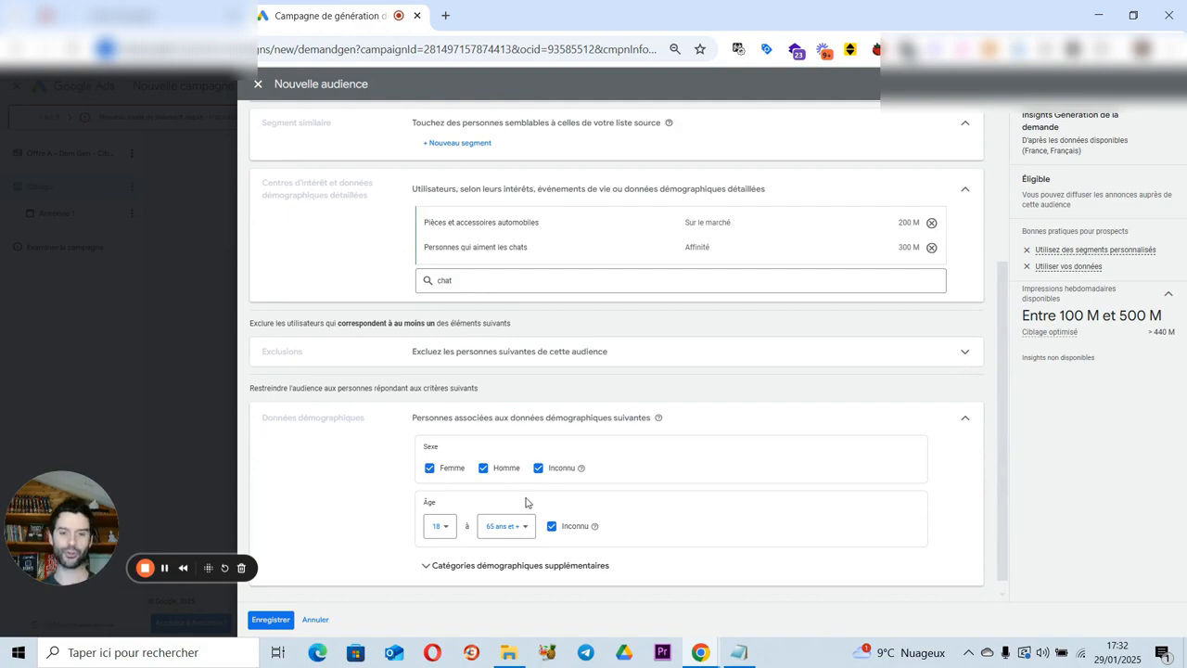
{"action": "scroll", "coordinate": [454, 470], "scroll_direction": "down", "scroll_amount": 1}
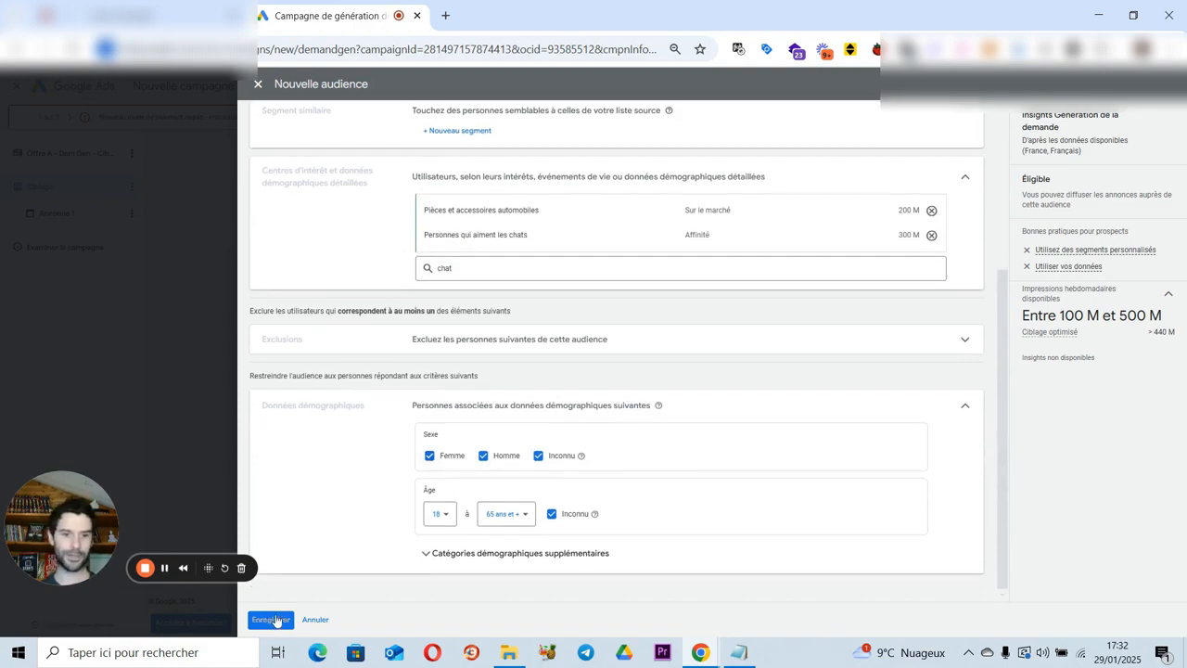
{"action": "scroll", "coordinate": [452, 499], "scroll_direction": "up", "scroll_amount": 5}
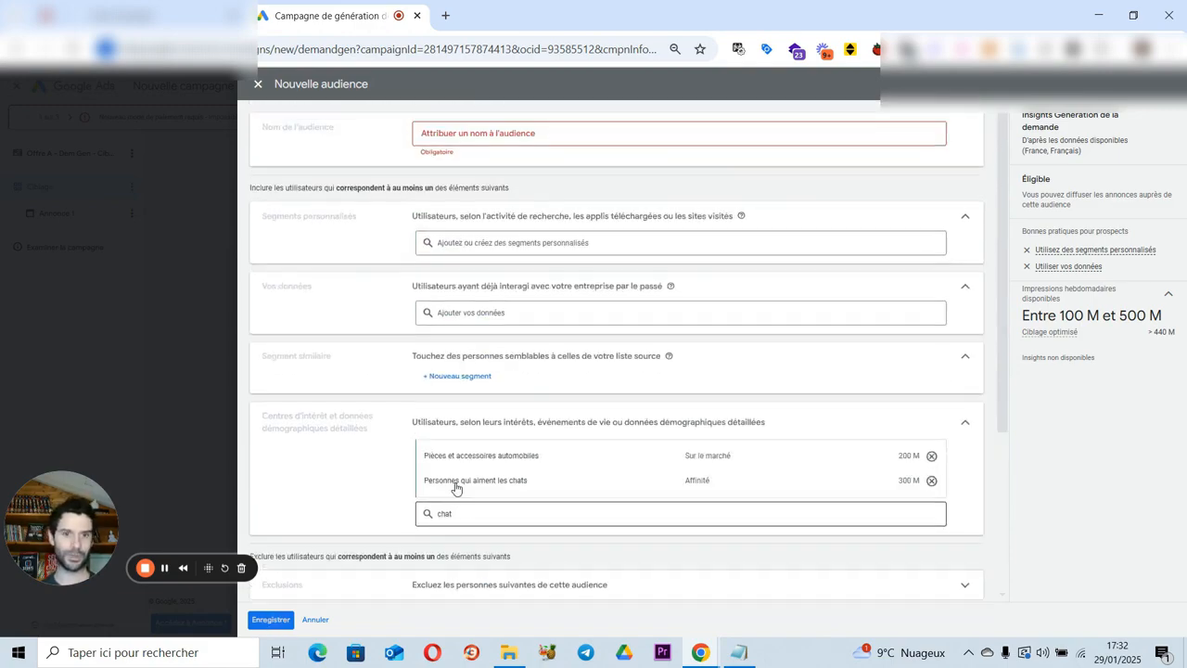
Step: Name the audience "Audience Test (chat)" and save it to the ad group
{"action": "left_click", "coordinate": [509, 134]}
{"action": "type", "text": "Audience"}
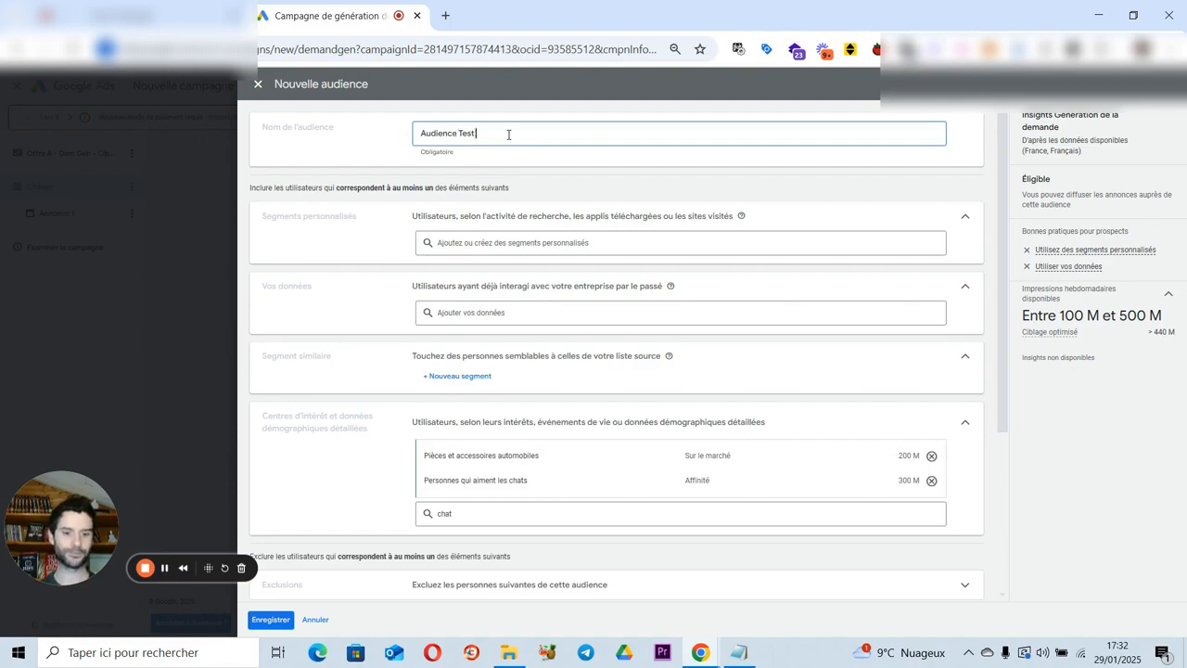
{"action": "type", "text": "Test (chat"}
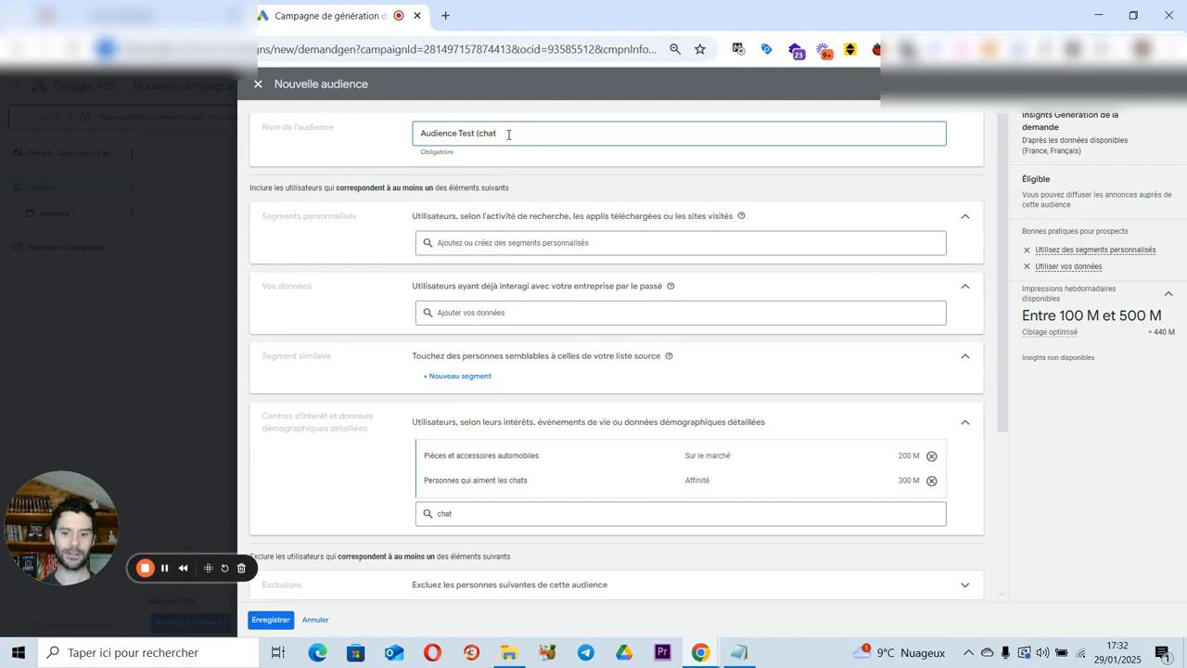
{"action": "scroll", "coordinate": [508, 371], "scroll_direction": "down", "scroll_amount": 3}
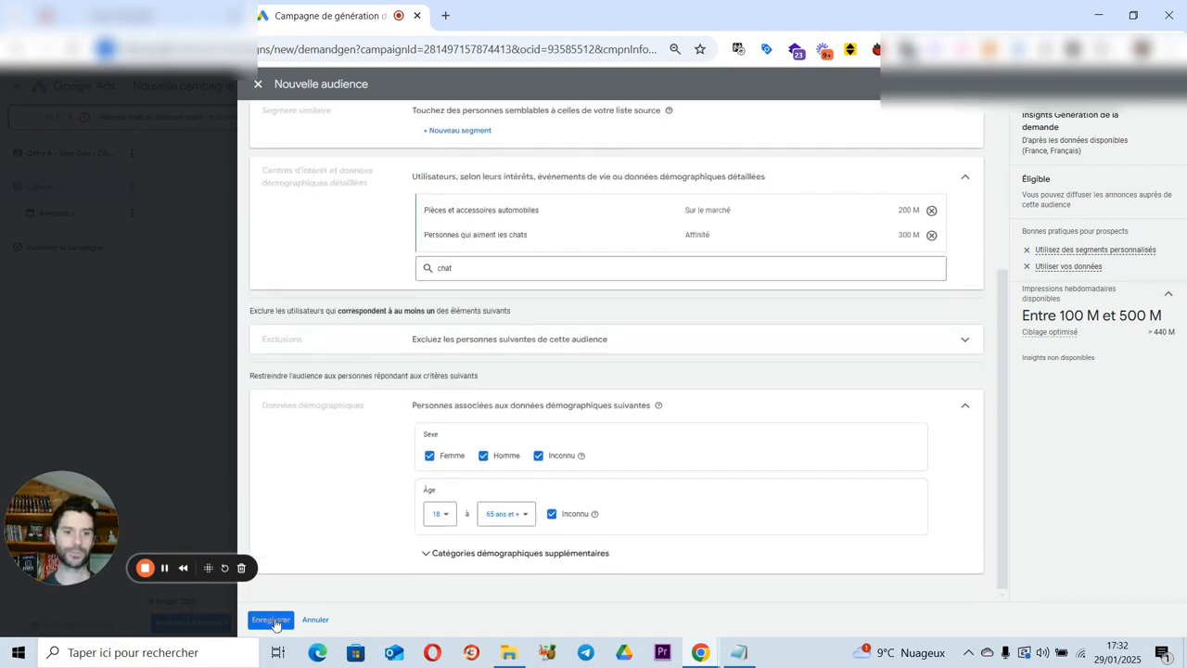
{"action": "left_click", "coordinate": [274, 624]}
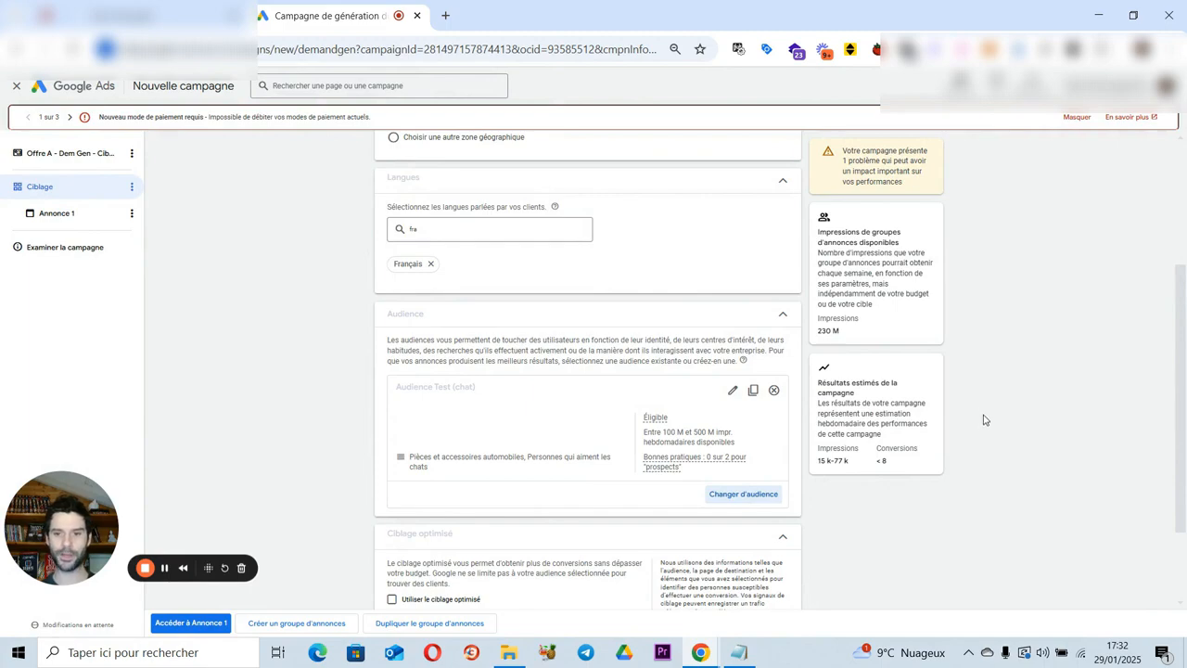
Step: Check the segments of the ad group's saved audience and continue to the ad Annonce 1
{"action": "scroll", "coordinate": [986, 422], "scroll_direction": "down", "scroll_amount": 1}
{"action": "scroll", "coordinate": [985, 426], "scroll_direction": "down", "scroll_amount": 1}
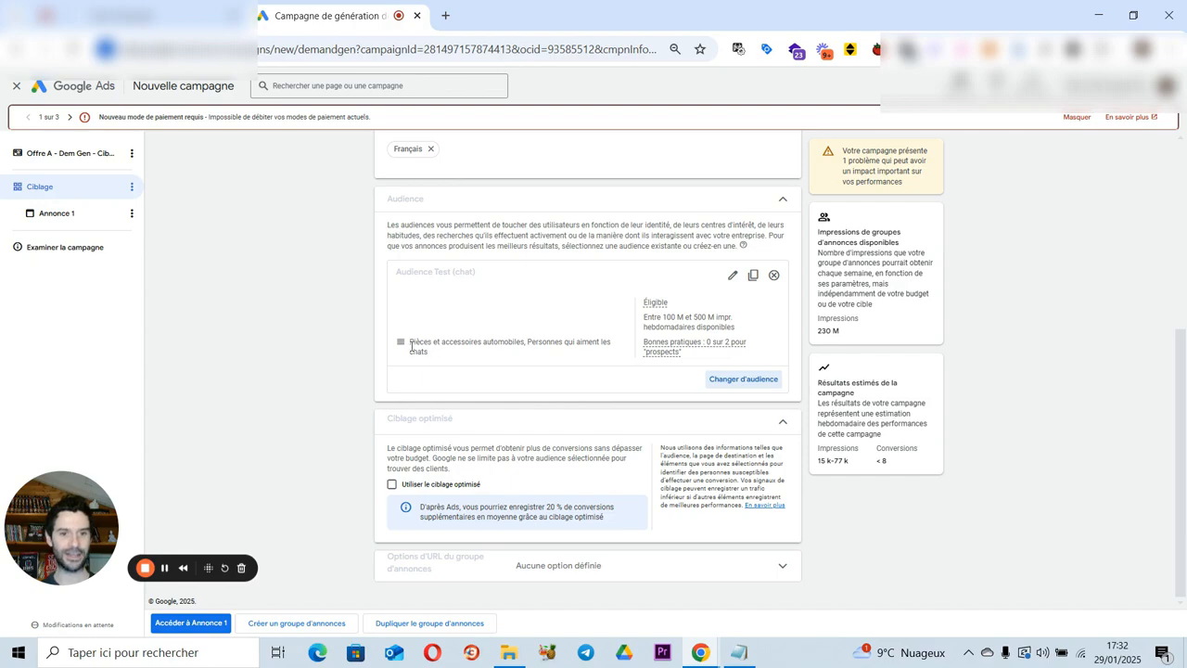
{"action": "left_click_drag", "start_coordinate": [412, 346], "coordinate": [475, 341]}
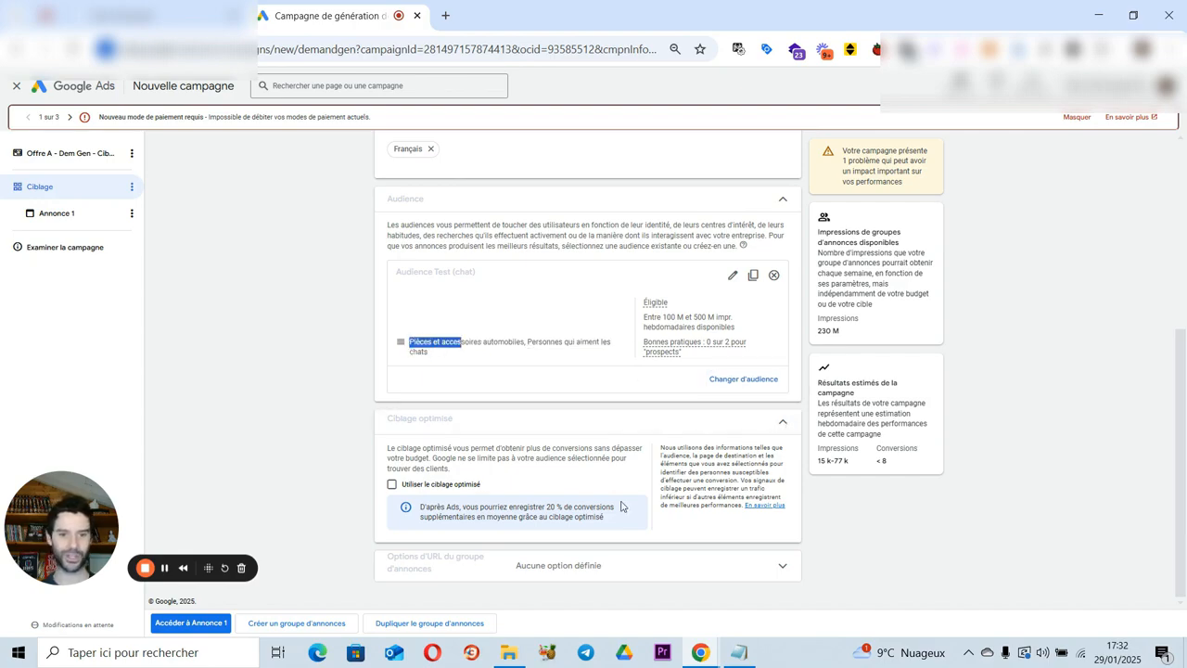
{"action": "left_click", "coordinate": [980, 558]}
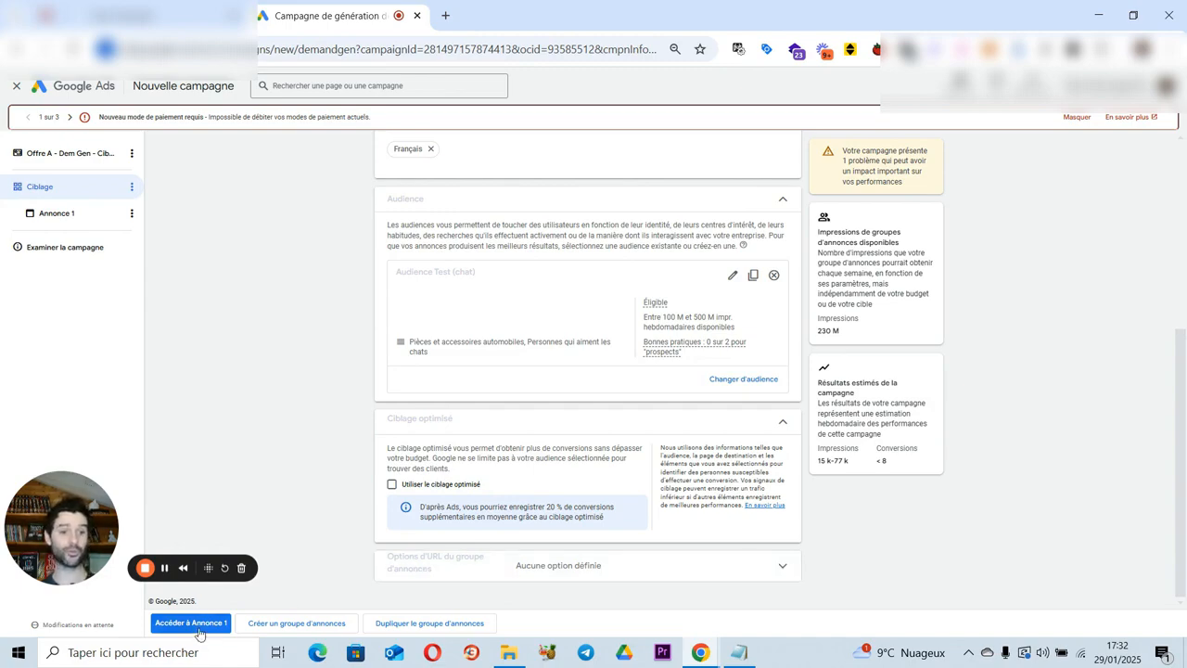
{"action": "left_click", "coordinate": [179, 623]}
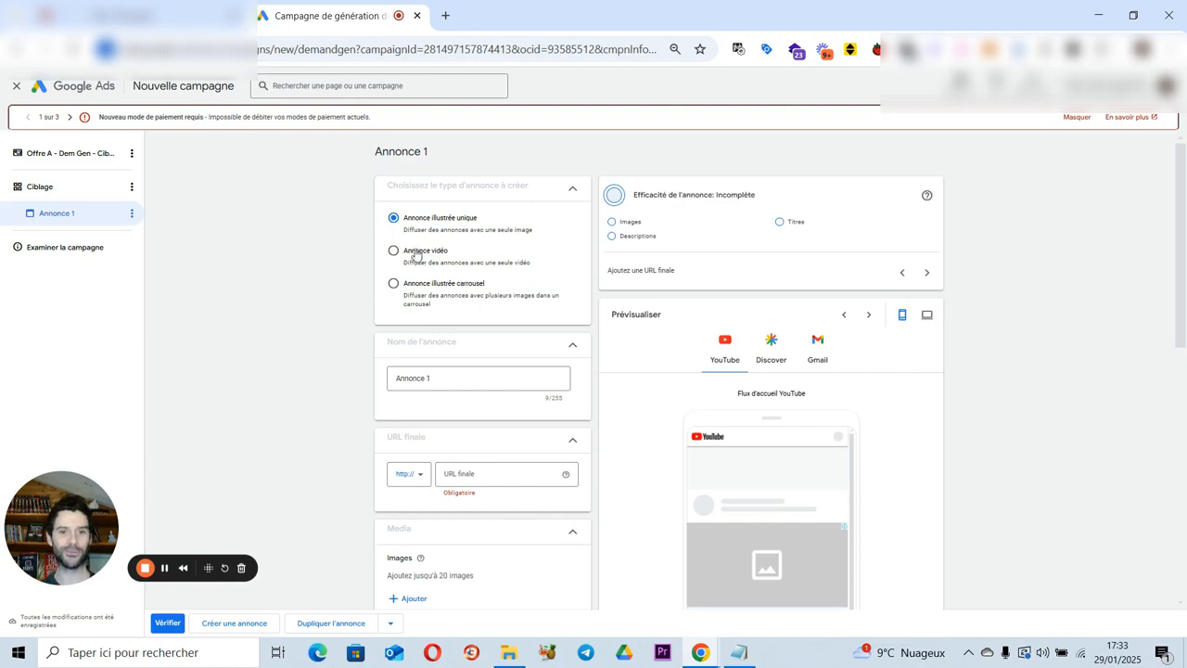
Step: Compare the video and carousel ad types for Annonce 1, and settle on Annonce vidéo
{"action": "left_click", "coordinate": [424, 252]}
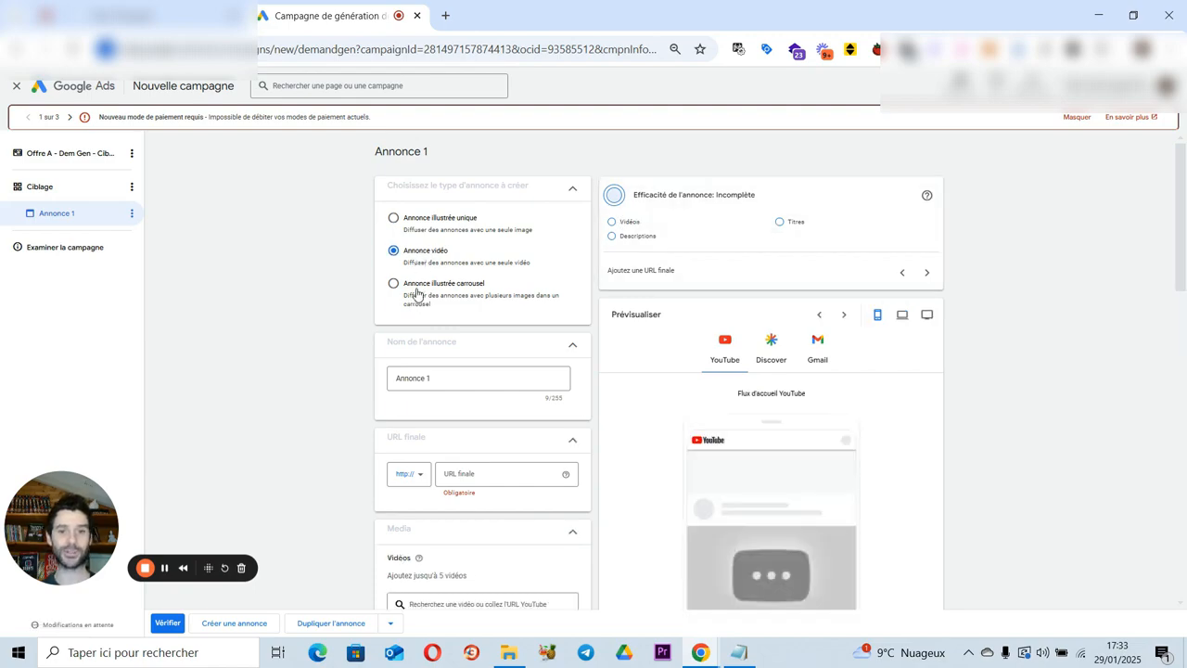
{"action": "left_click", "coordinate": [417, 291]}
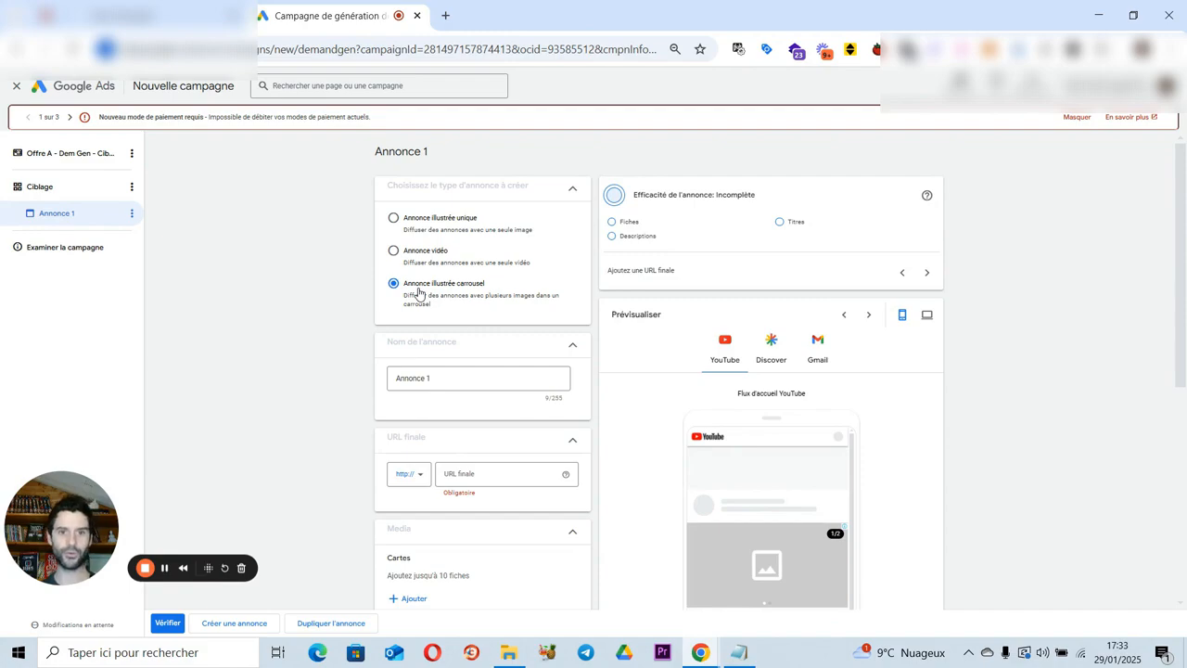
{"action": "left_click", "coordinate": [396, 252]}
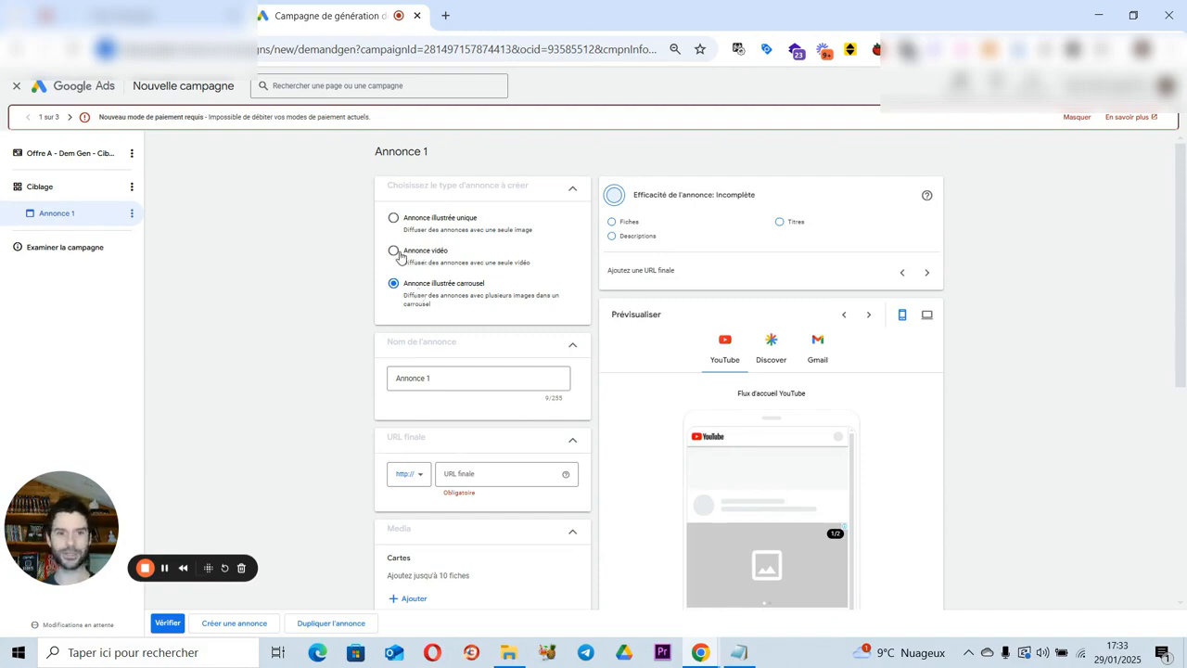
Step: Rename the ad as "Pub 01"
{"action": "left_click_drag", "start_coordinate": [453, 377], "coordinate": [336, 362]}
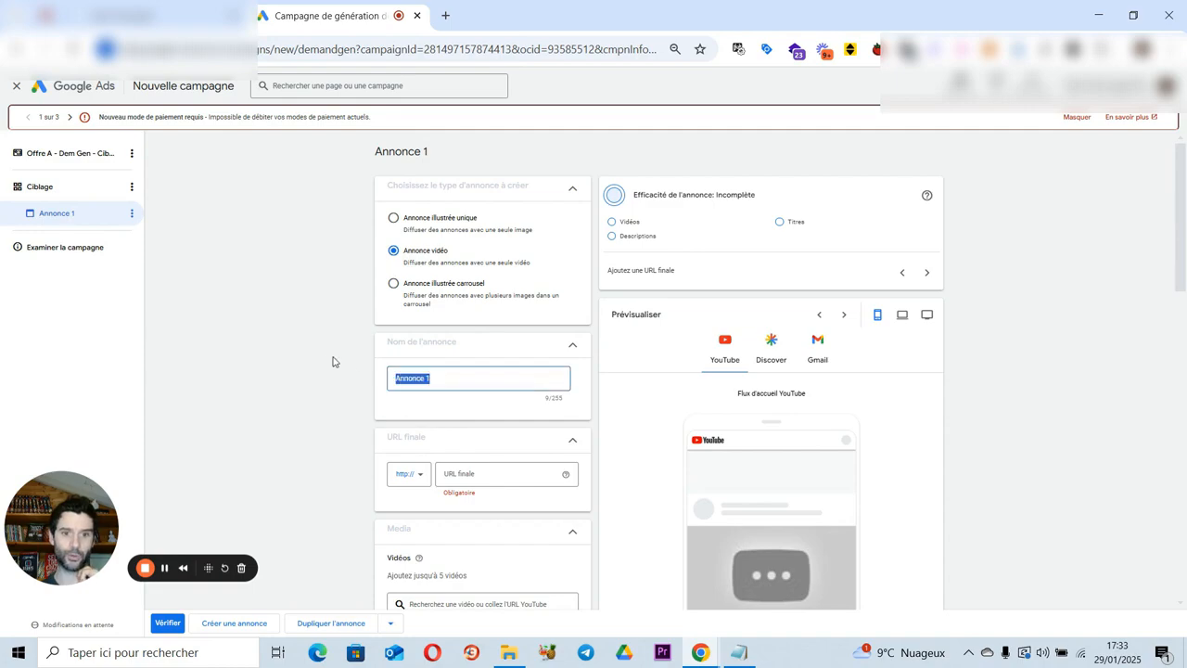
{"action": "scroll", "coordinate": [314, 348], "scroll_direction": "down", "scroll_amount": 2}
{"action": "type", "text": "Pub "}
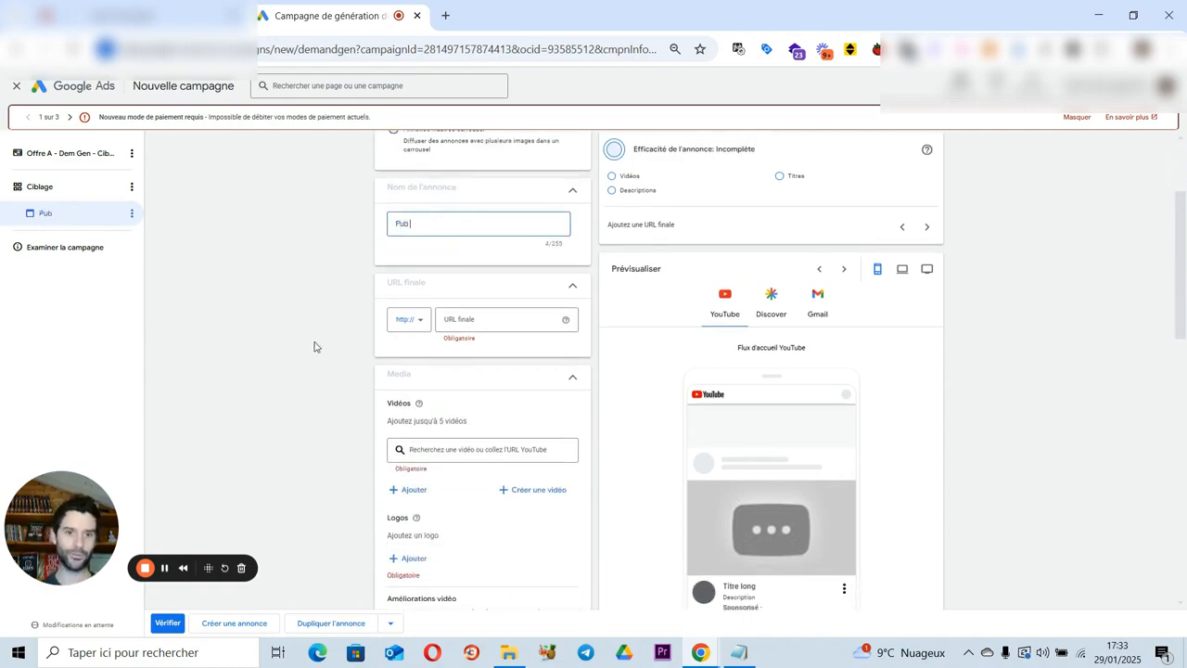
{"action": "type", "text": "01"}
{"action": "left_click", "coordinate": [417, 321]}
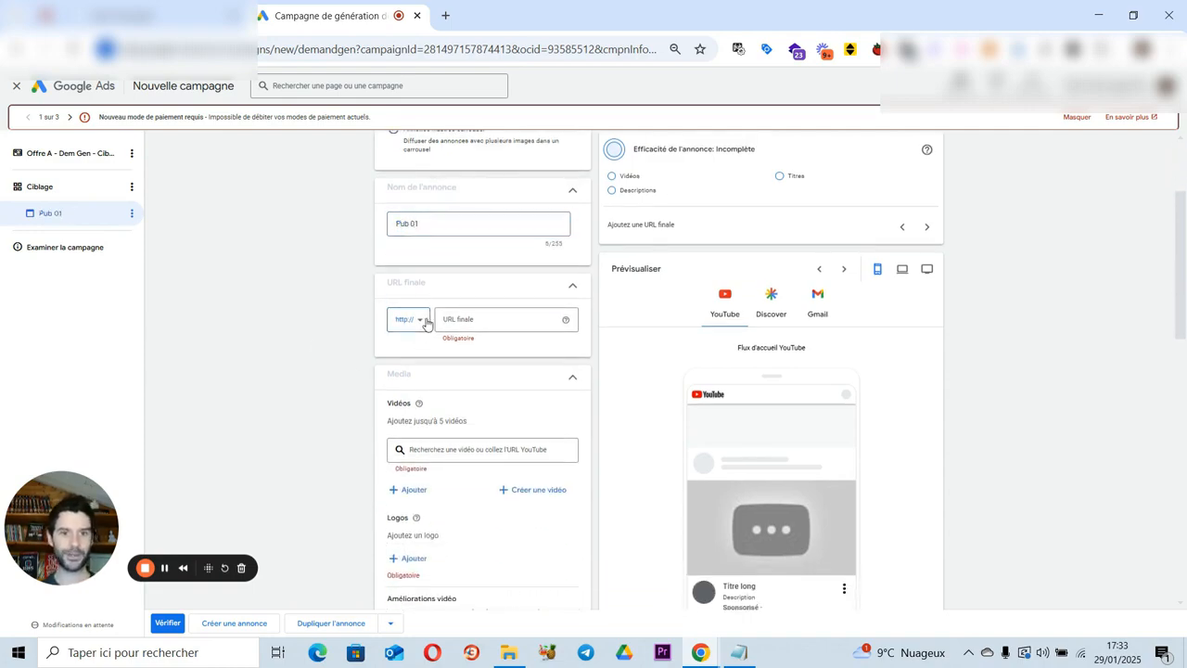
{"action": "left_click", "coordinate": [425, 355]}
{"action": "key", "text": "alt+Tab"}
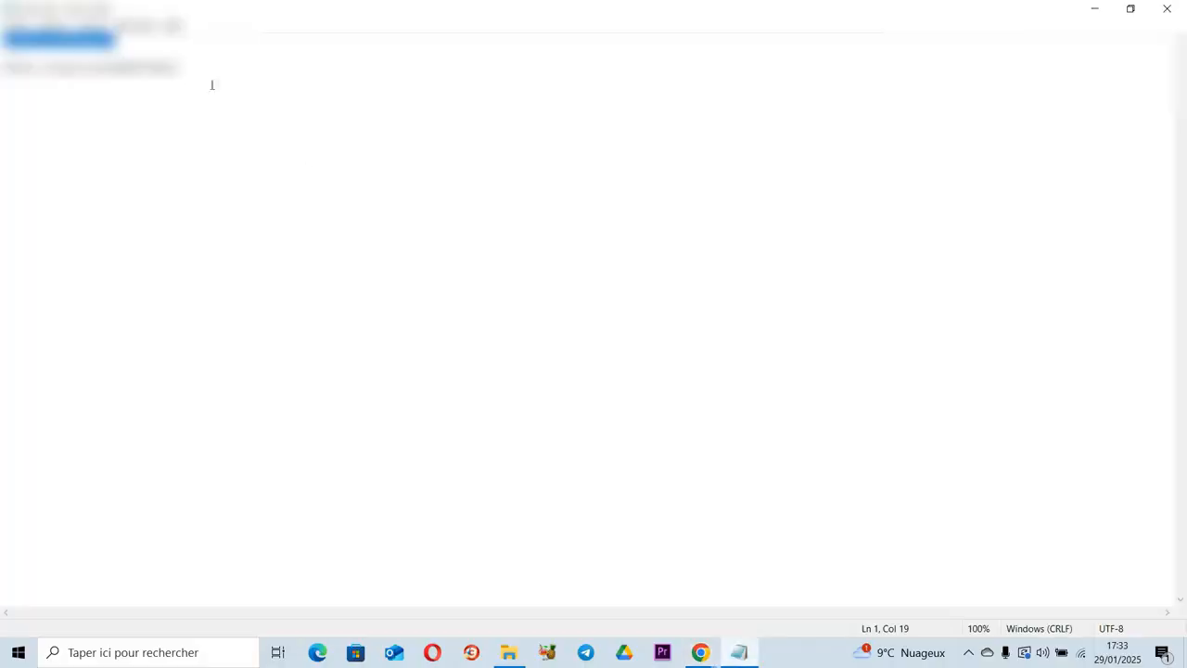
{"action": "key", "text": "ctrl+c"}
{"action": "key", "text": "alt+Tab"}
{"action": "left_click", "coordinate": [467, 319]}
{"action": "key", "text": "ctrl+v"}
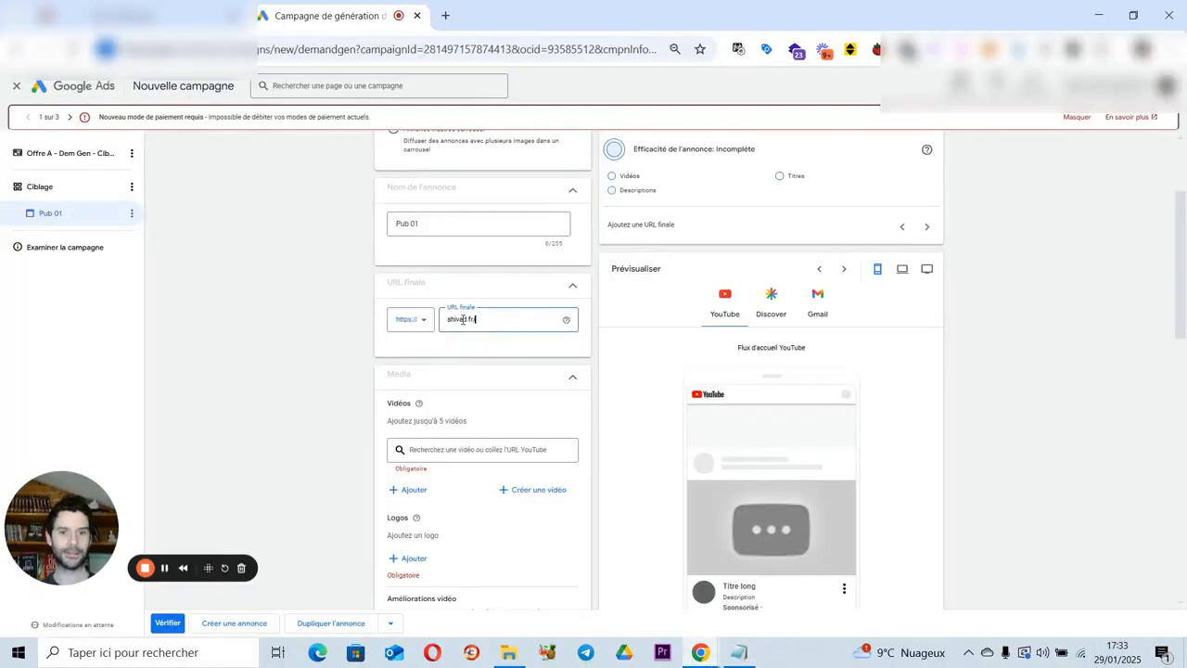
{"action": "left_click", "coordinate": [314, 374]}
{"action": "scroll", "coordinate": [313, 374], "scroll_direction": "up", "scroll_amount": 1}
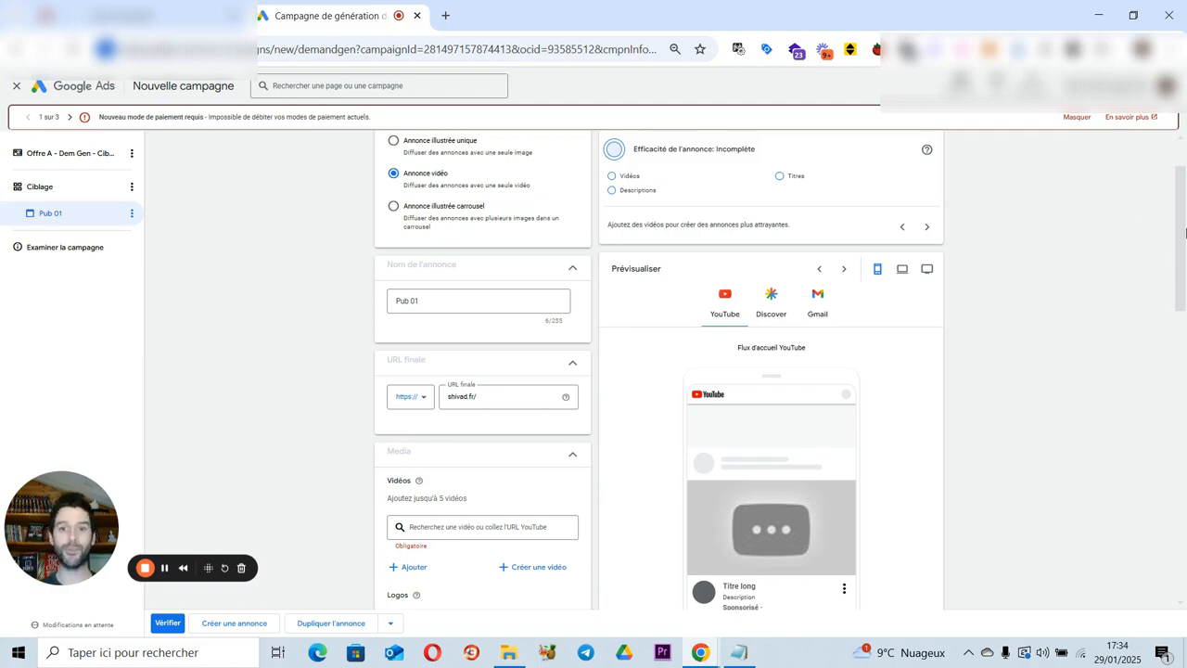
{"action": "left_click_drag", "start_coordinate": [1185, 221], "coordinate": [1183, 278]}
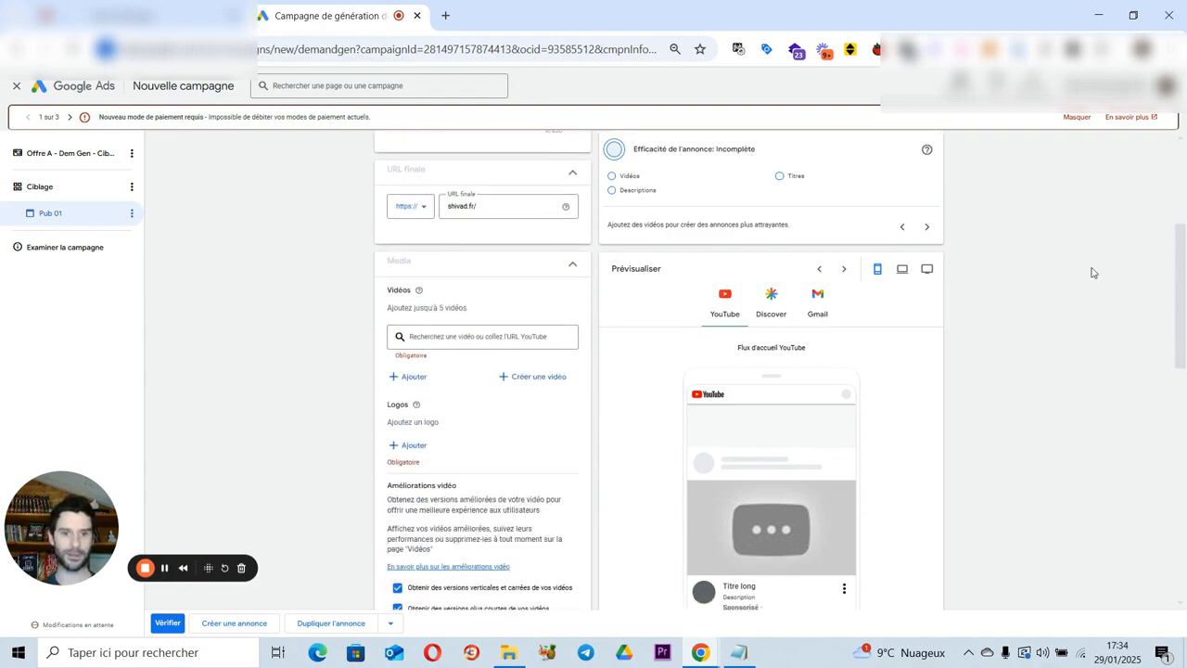
{"action": "left_click", "coordinate": [455, 333]}
{"action": "mouse_move", "coordinate": [702, 655]}
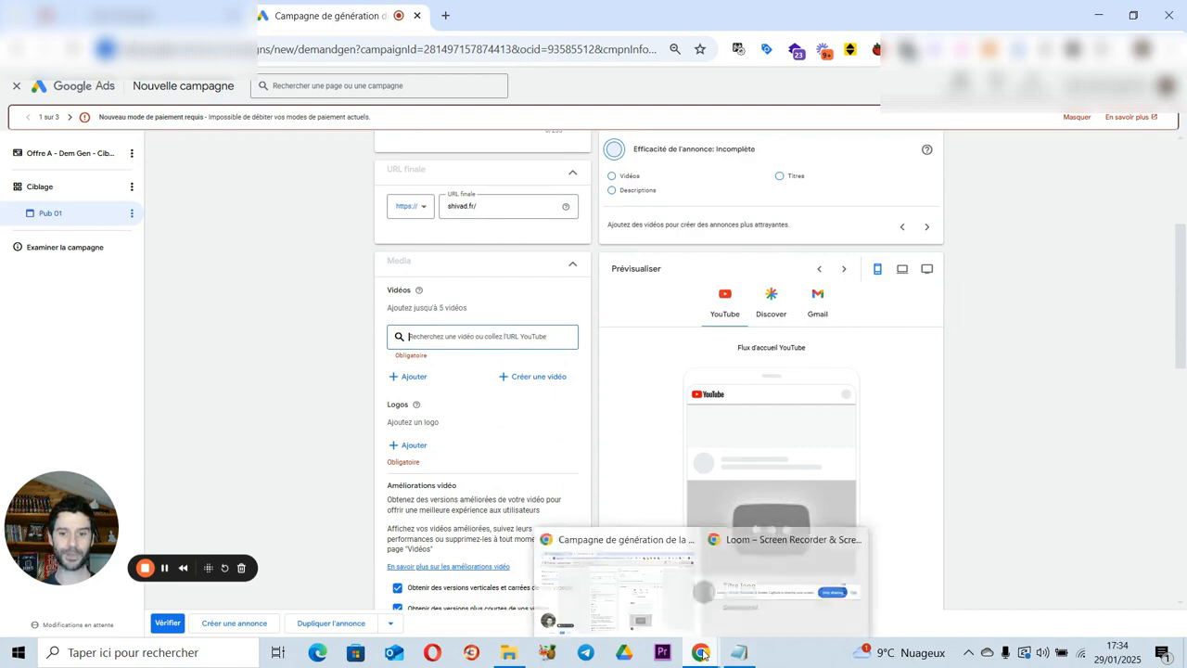
{"action": "left_click", "coordinate": [740, 652]}
{"action": "triple_click", "coordinate": [153, 66]}
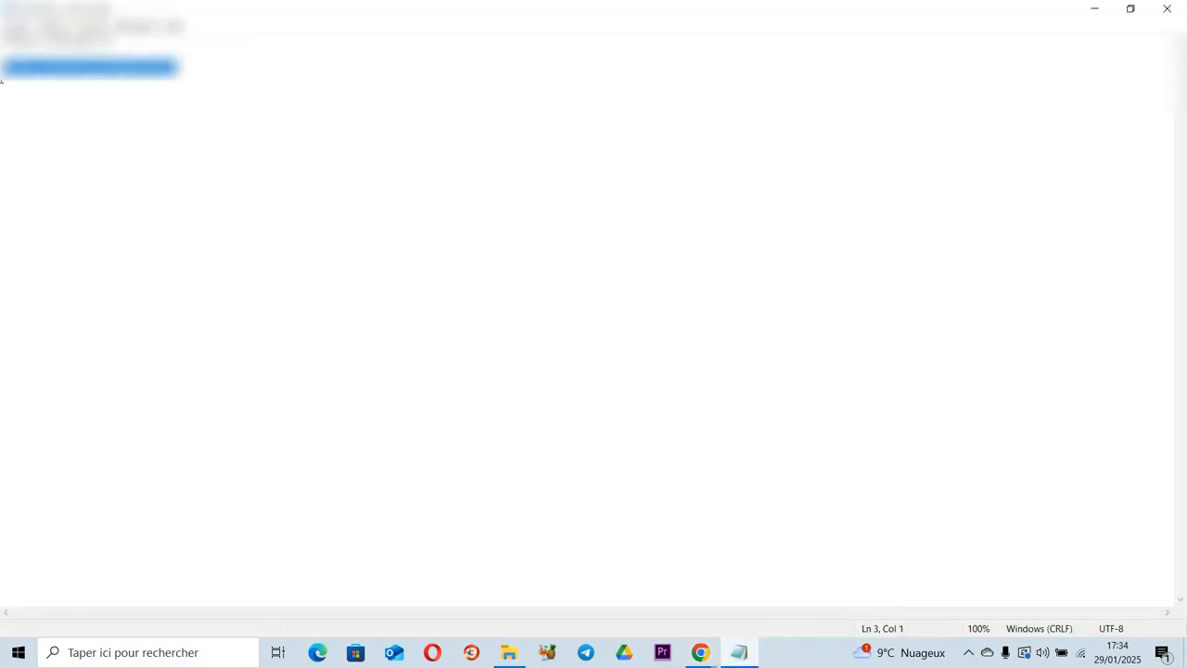
{"action": "key", "text": "ctrl+c"}
{"action": "key", "text": "alt+Tab"}
{"action": "key", "text": "ctrl+v"}
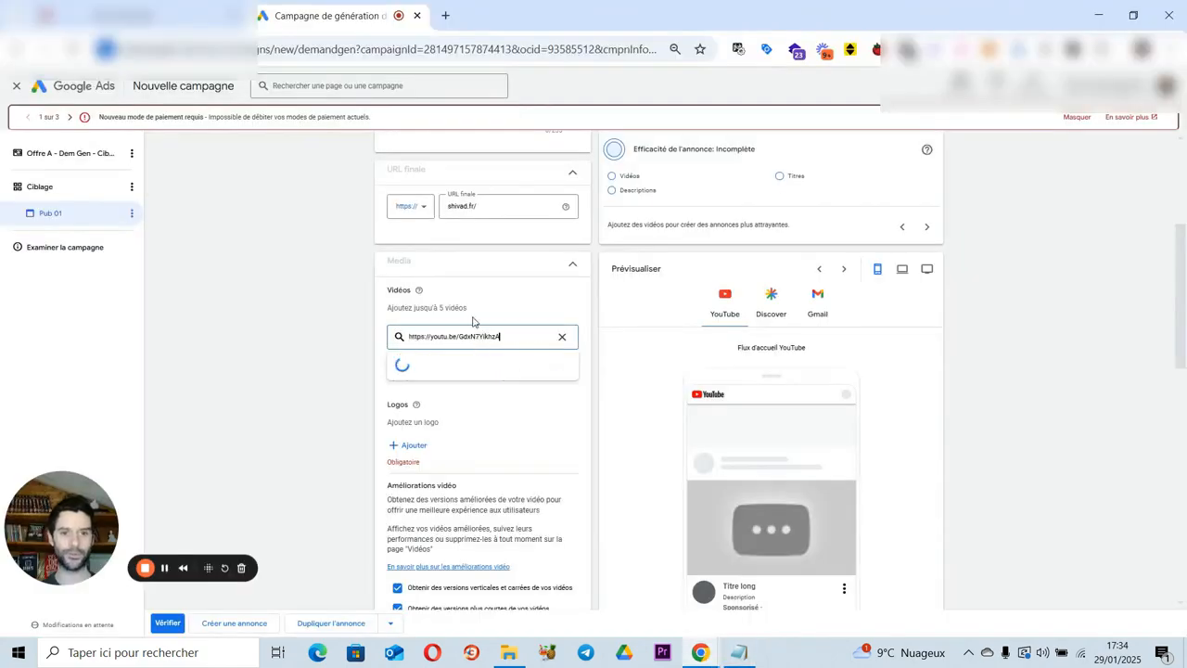
{"action": "left_click", "coordinate": [335, 371]}
{"action": "scroll", "coordinate": [335, 370], "scroll_direction": "down", "scroll_amount": 1}
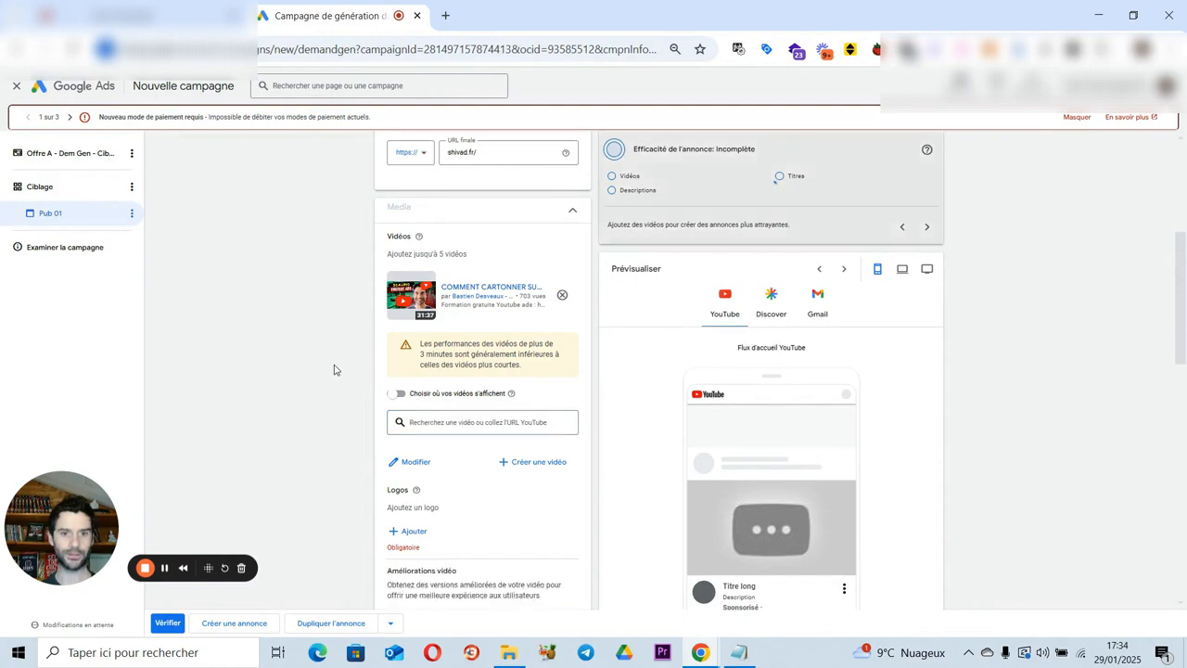
{"action": "scroll", "coordinate": [469, 360], "scroll_direction": "down", "scroll_amount": 1}
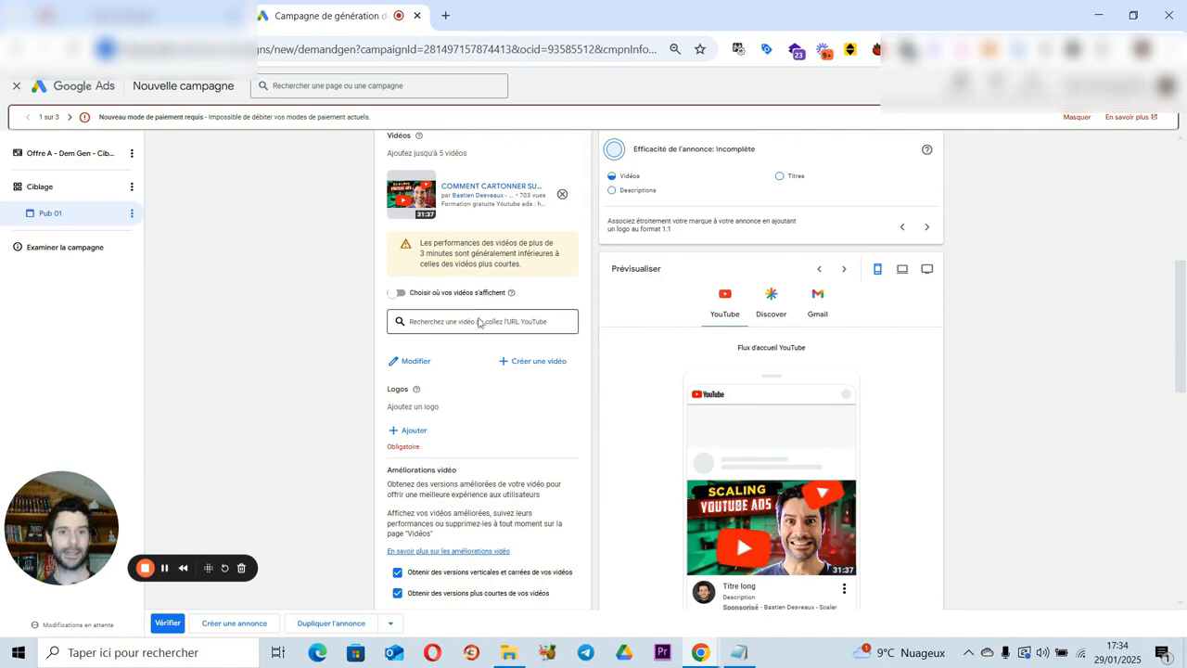
{"action": "left_click", "coordinate": [478, 321]}
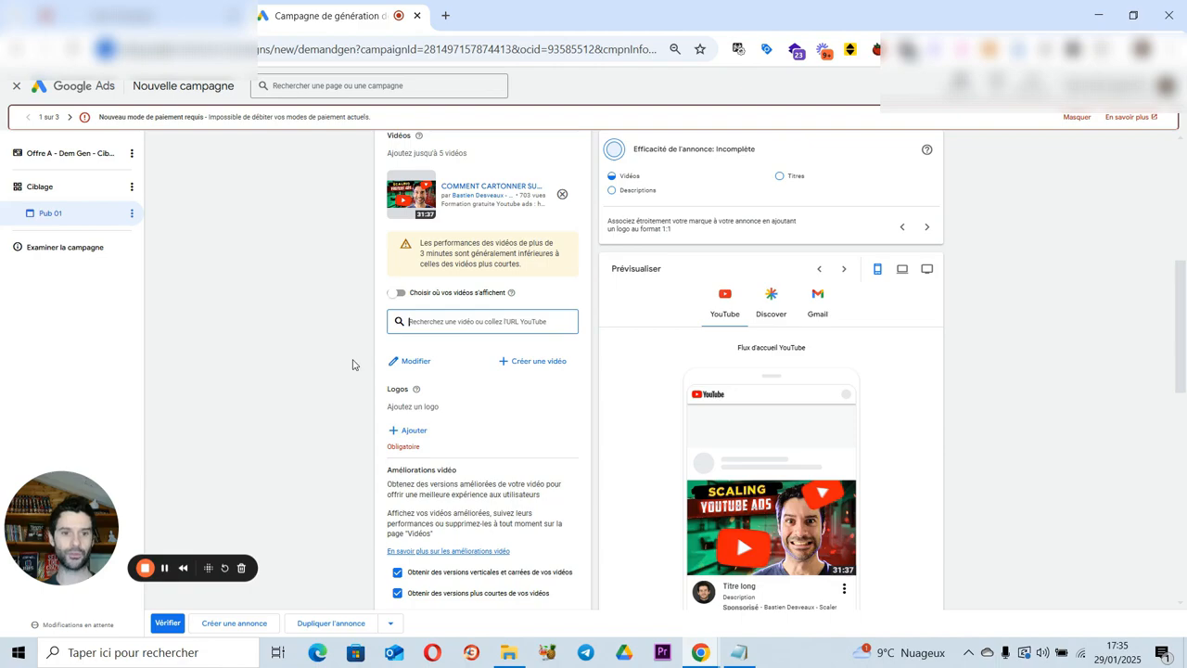
Step: Add the stock image of the wedding couple with the red-dressed guests as the ad's logo, cropped to 1:1
{"action": "left_click", "coordinate": [411, 431]}
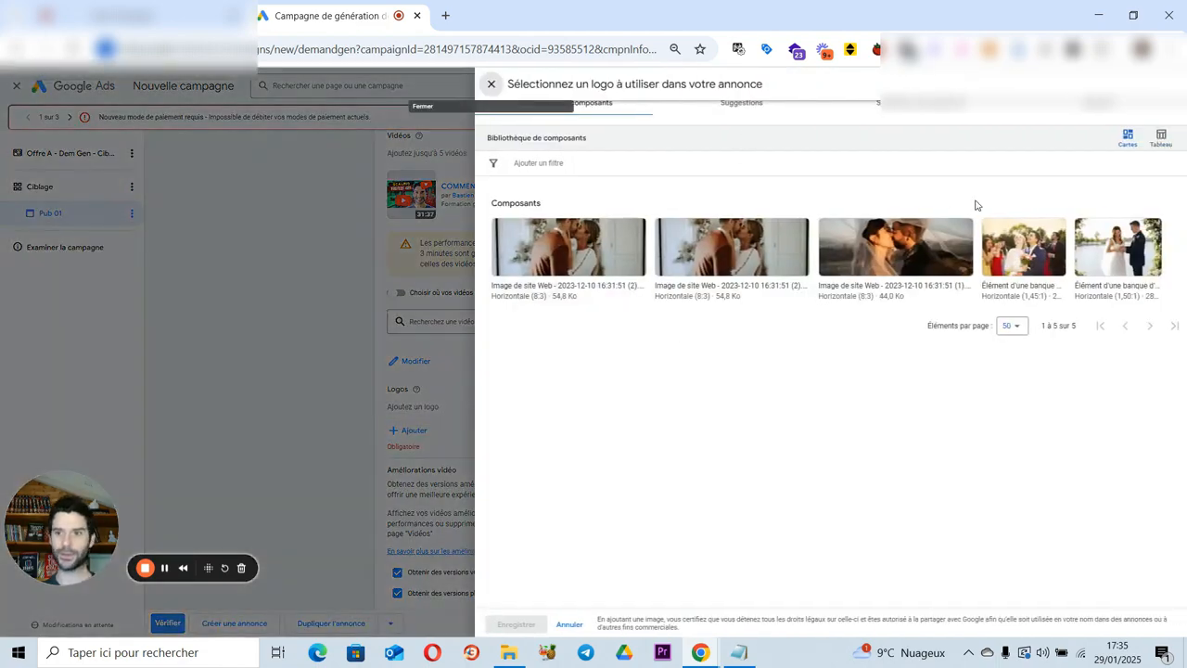
{"action": "left_click", "coordinate": [1004, 267]}
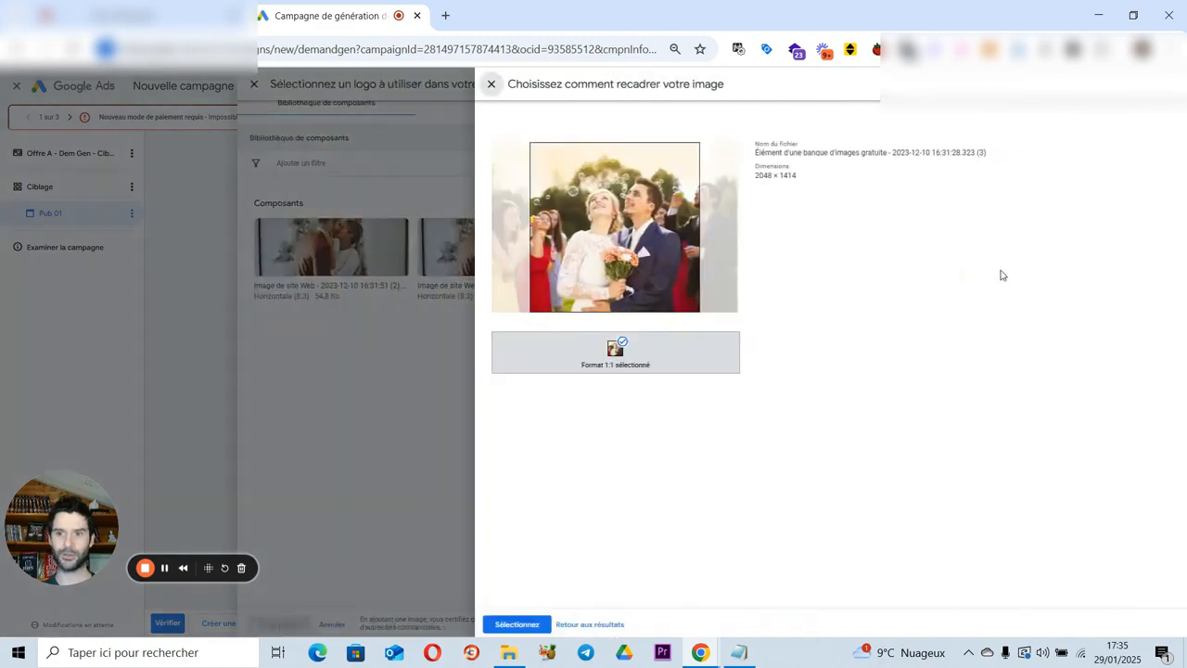
{"action": "left_click", "coordinate": [520, 627]}
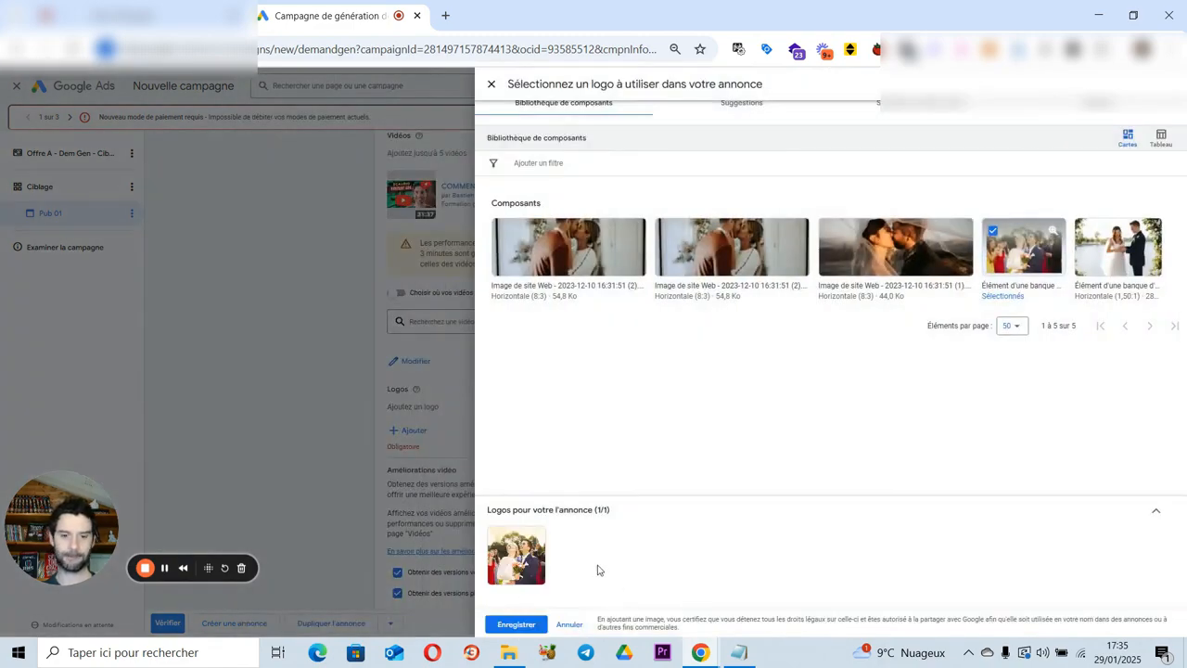
{"action": "left_click", "coordinate": [516, 624]}
Step: Turn off both video enhancements, the vertical and square versions and the shorter versions
{"action": "scroll", "coordinate": [471, 374], "scroll_direction": "down", "scroll_amount": 2}
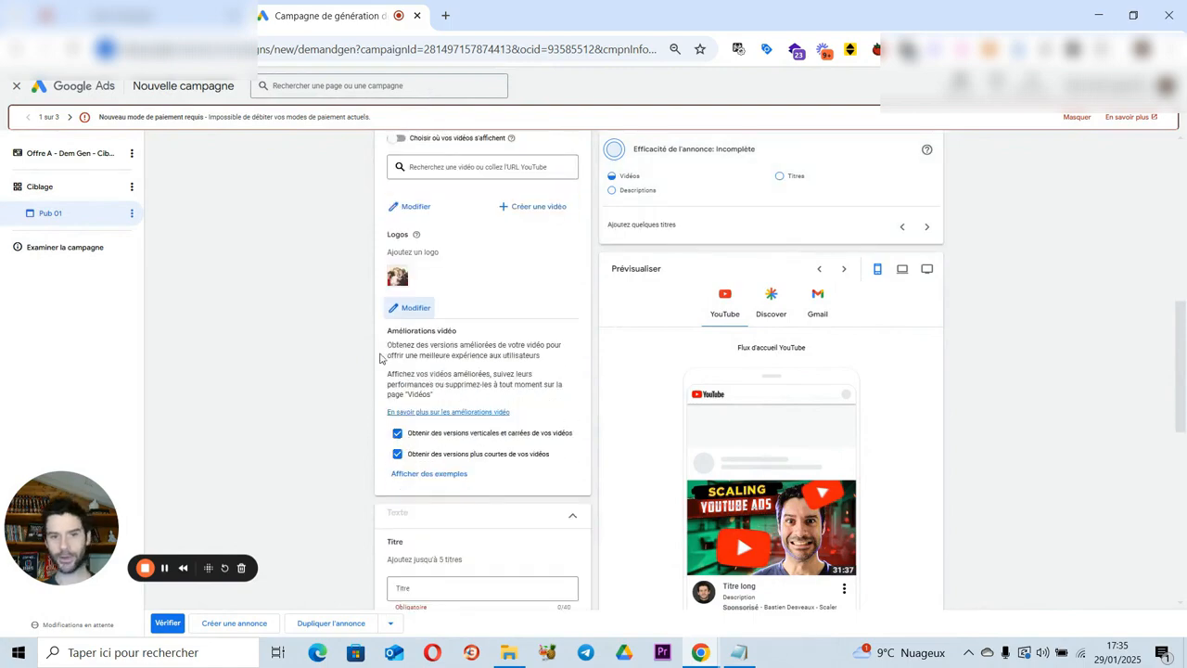
{"action": "left_click", "coordinate": [397, 433]}
{"action": "left_click", "coordinate": [397, 454]}
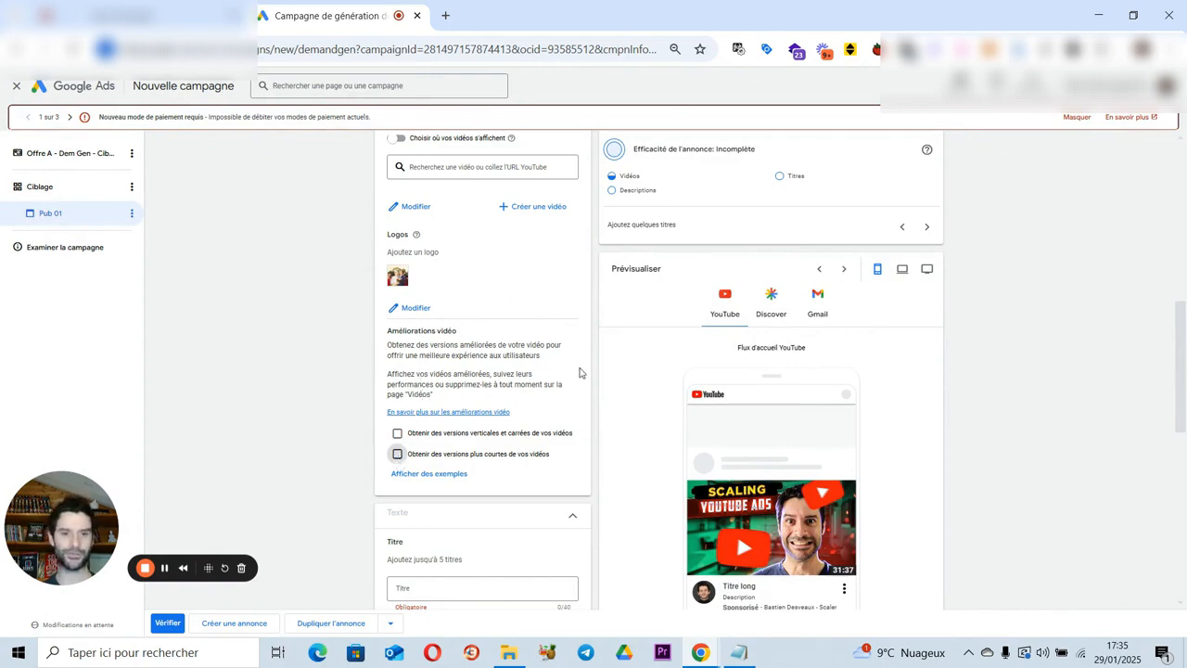
Step: Enter "Formation 100% gratuite" as the ad's first title and add a second, empty title field
{"action": "scroll", "coordinate": [580, 373], "scroll_direction": "down", "scroll_amount": 1}
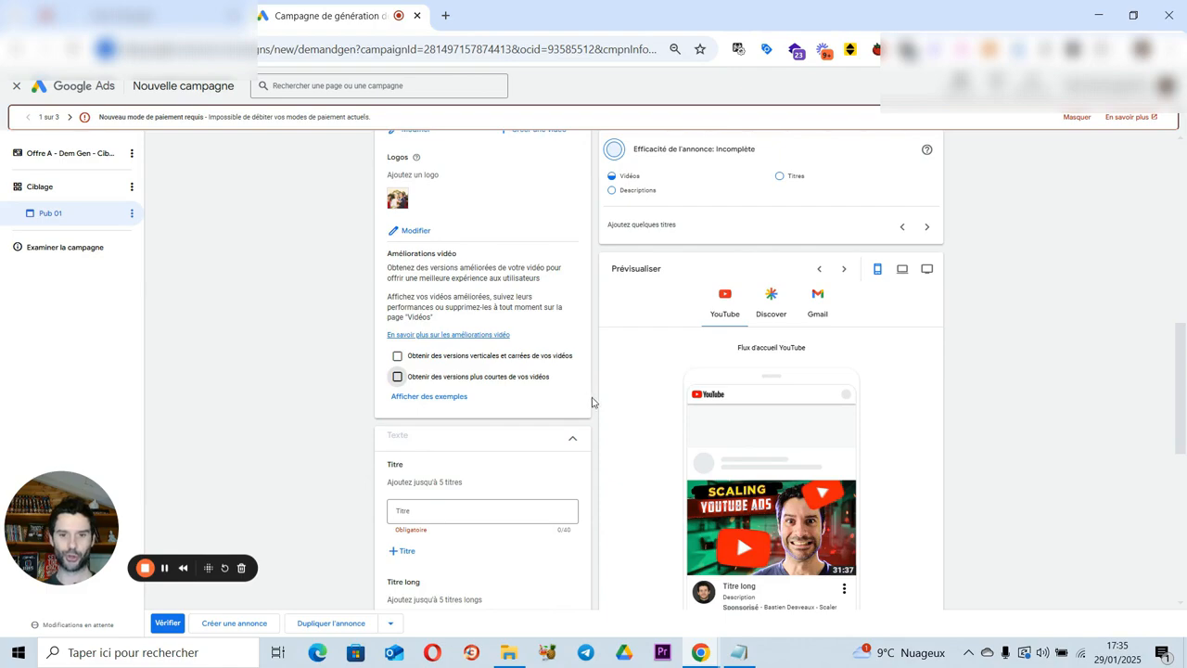
{"action": "scroll", "coordinate": [593, 402], "scroll_direction": "down", "scroll_amount": 2}
{"action": "left_click", "coordinate": [477, 359]}
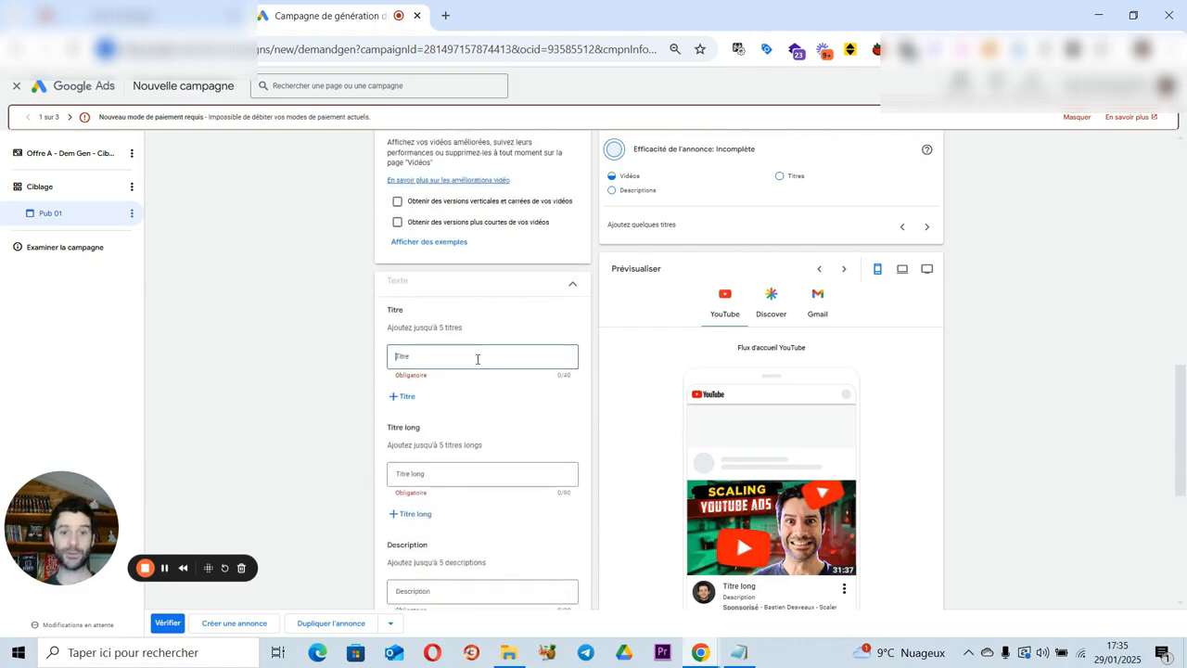
{"action": "scroll", "coordinate": [548, 316], "scroll_direction": "down", "scroll_amount": 1}
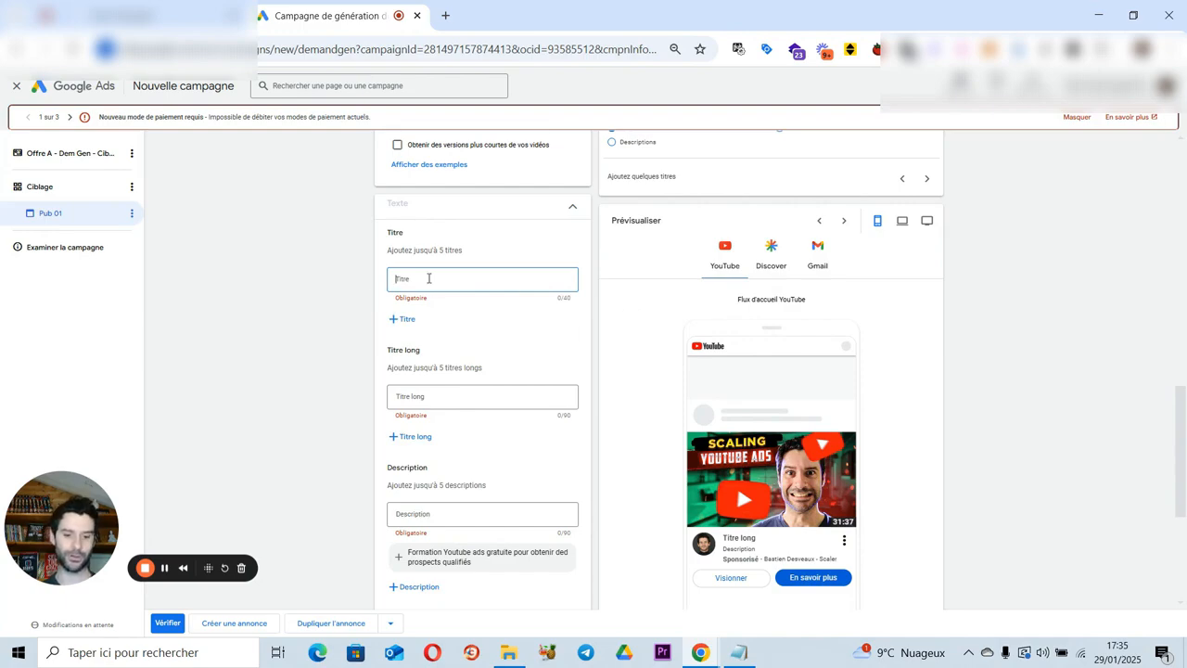
{"action": "type", "text": "formation"}
{"action": "key", "text": "ctrl+a"}
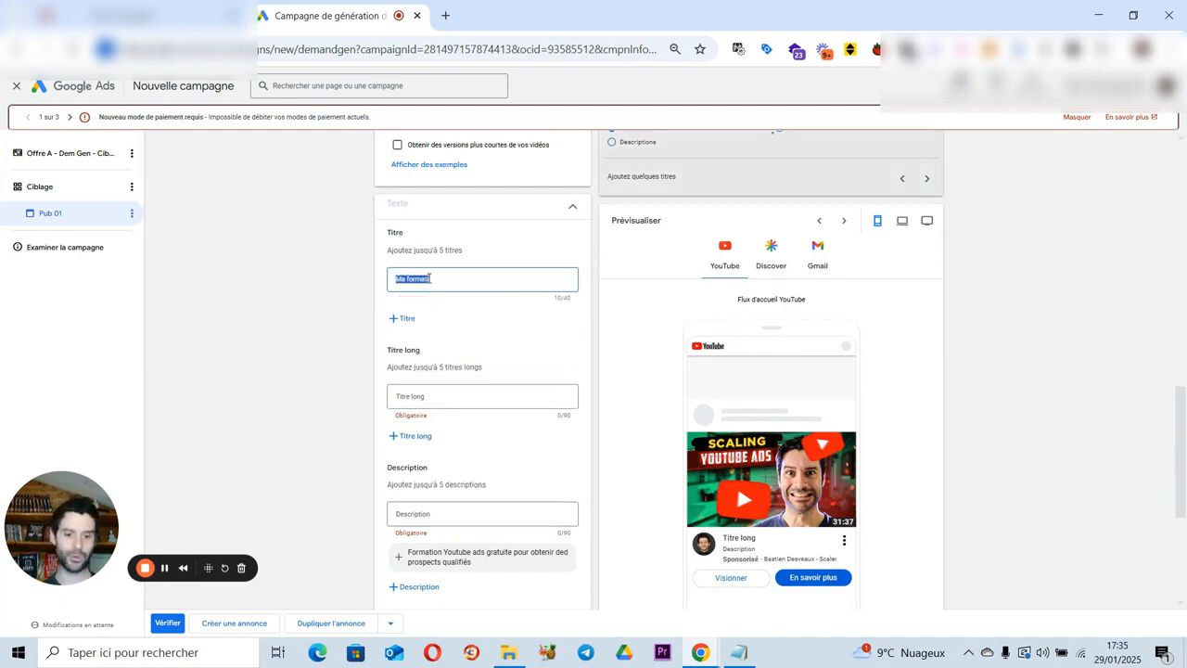
{"action": "type", "text": "Formation 100% gratuite"}
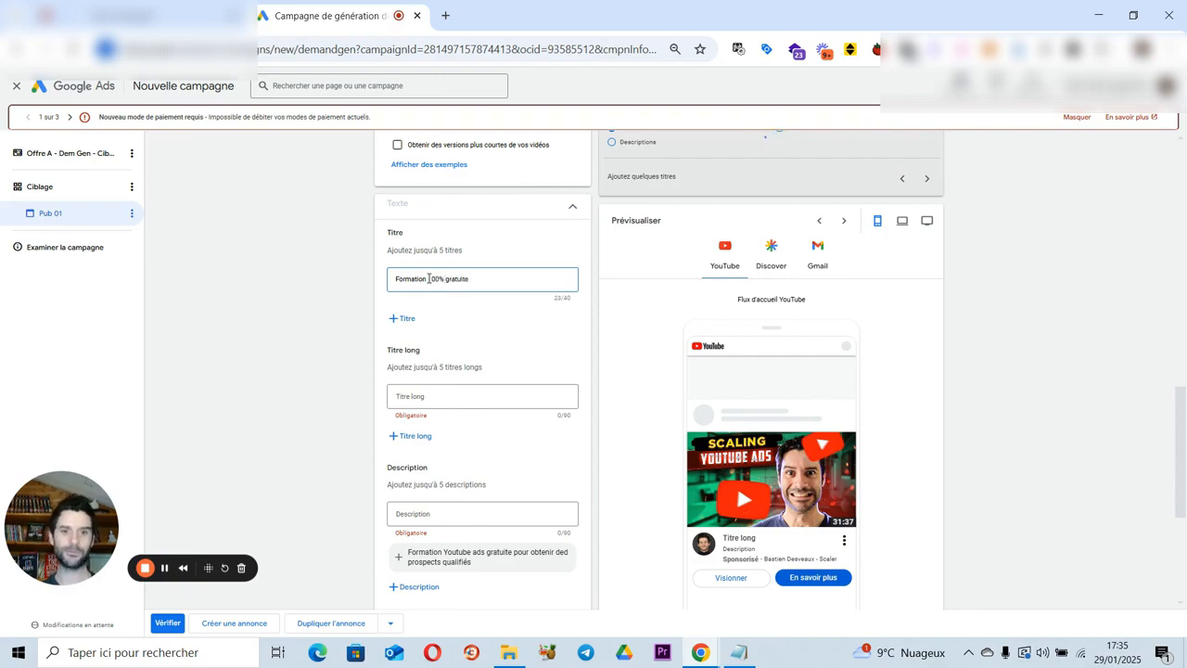
{"action": "left_click", "coordinate": [321, 367]}
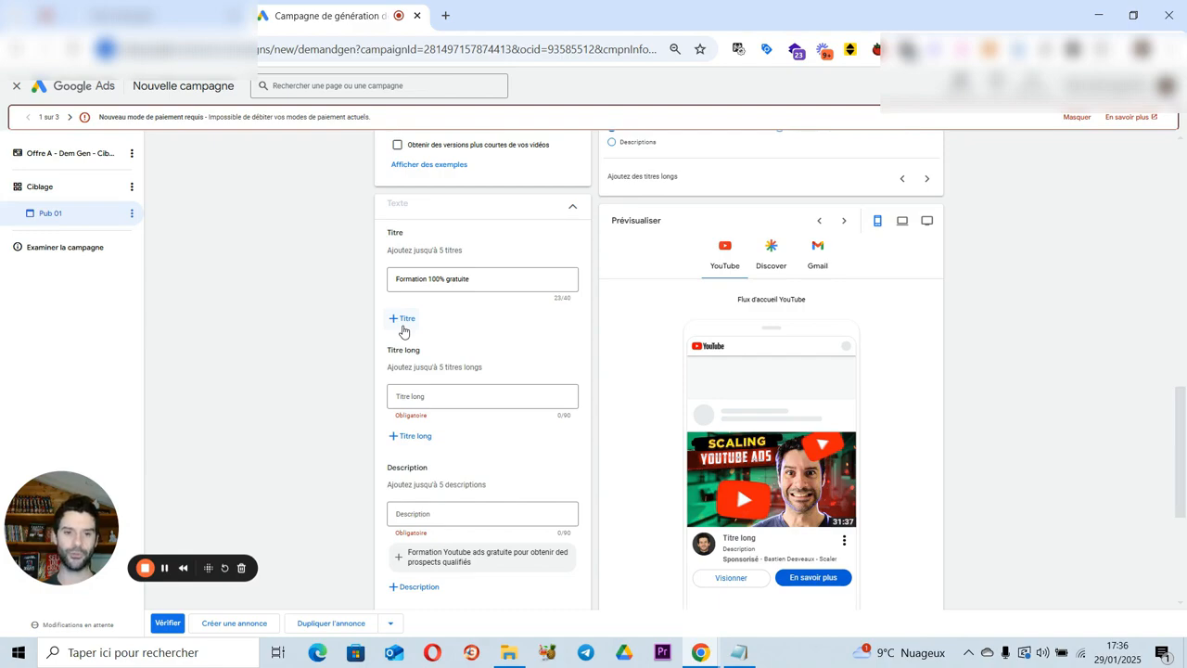
{"action": "left_click", "coordinate": [405, 319]}
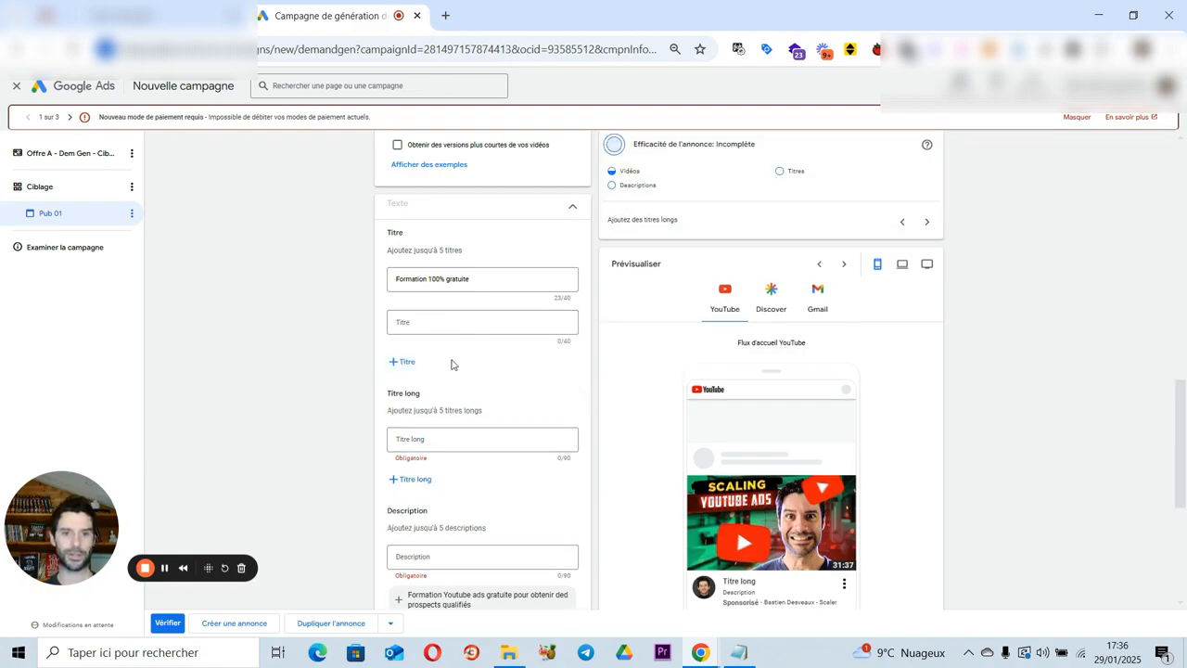
Step: Enter "Ma super formation pour éduquer mon chat" as the long title and check it in the YouTube preview
{"action": "scroll", "coordinate": [499, 347], "scroll_direction": "down", "scroll_amount": 1}
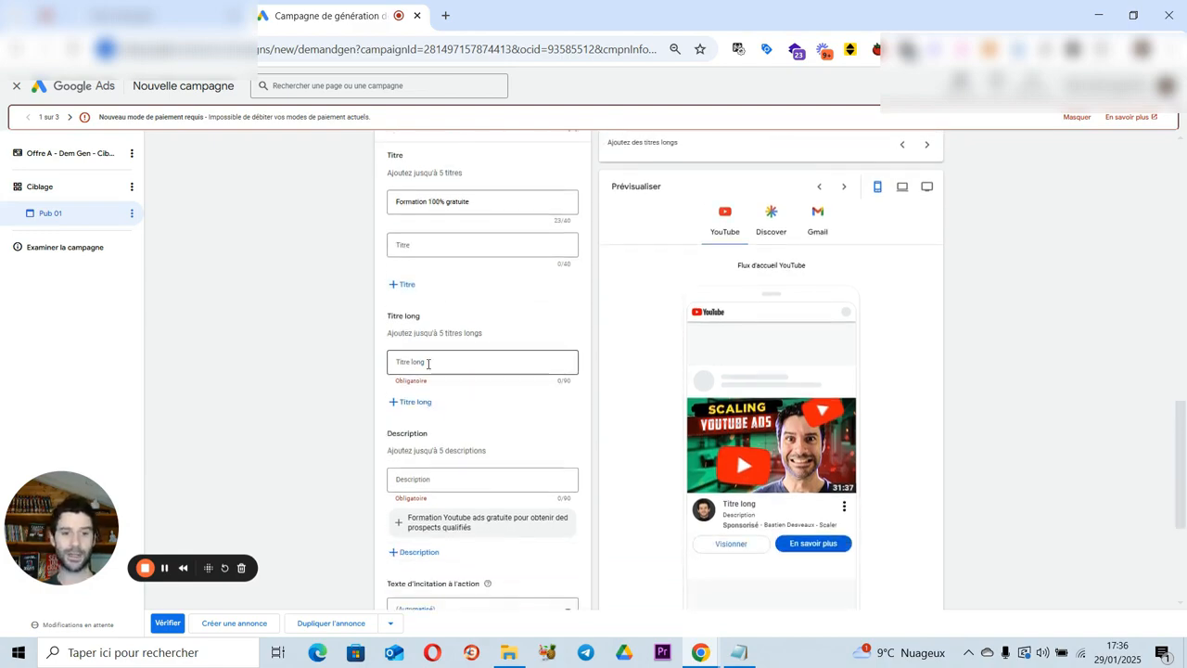
{"action": "left_click", "coordinate": [427, 362]}
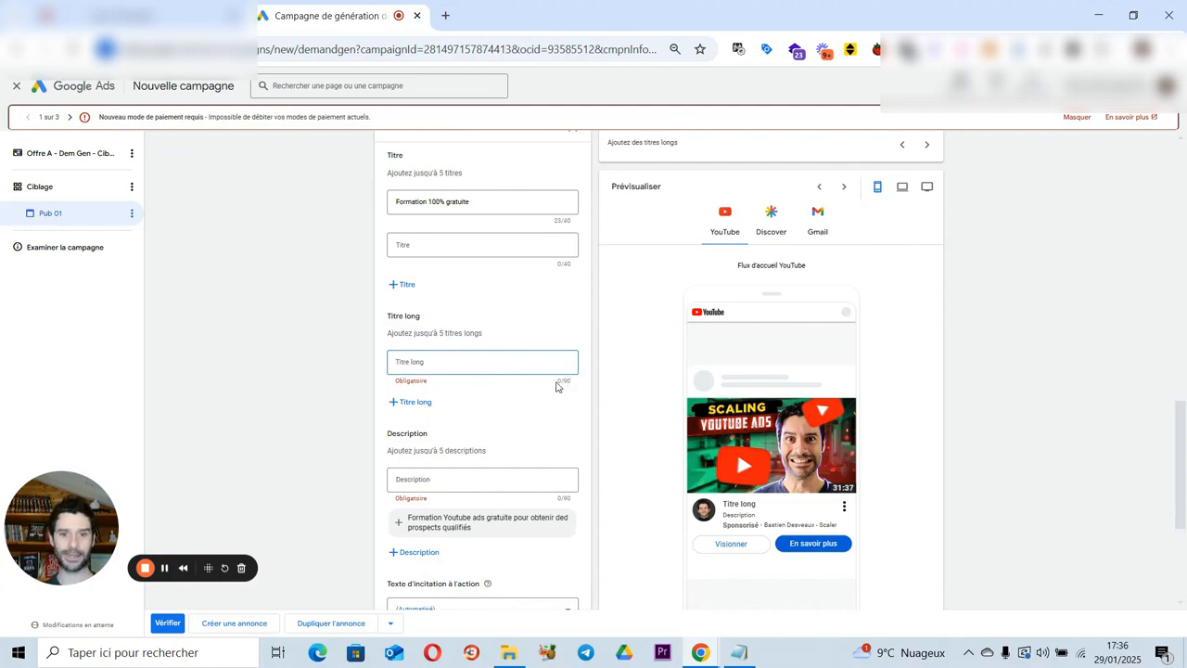
{"action": "type", "text": "Ma su"}
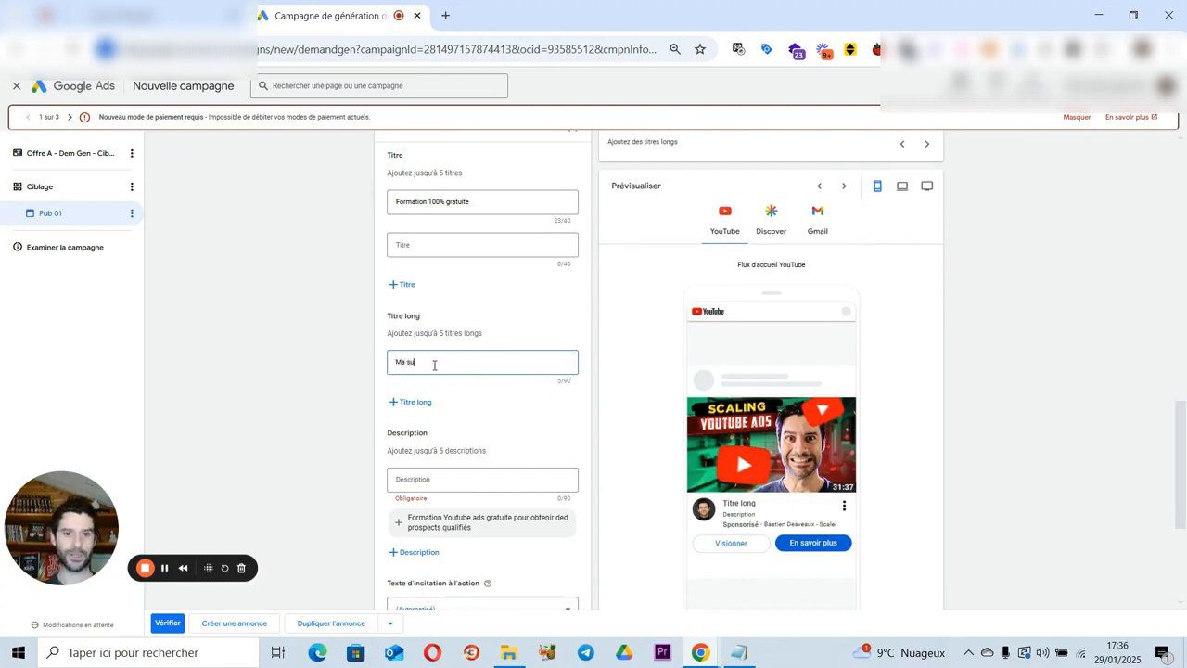
{"action": "type", "text": "per formation p"}
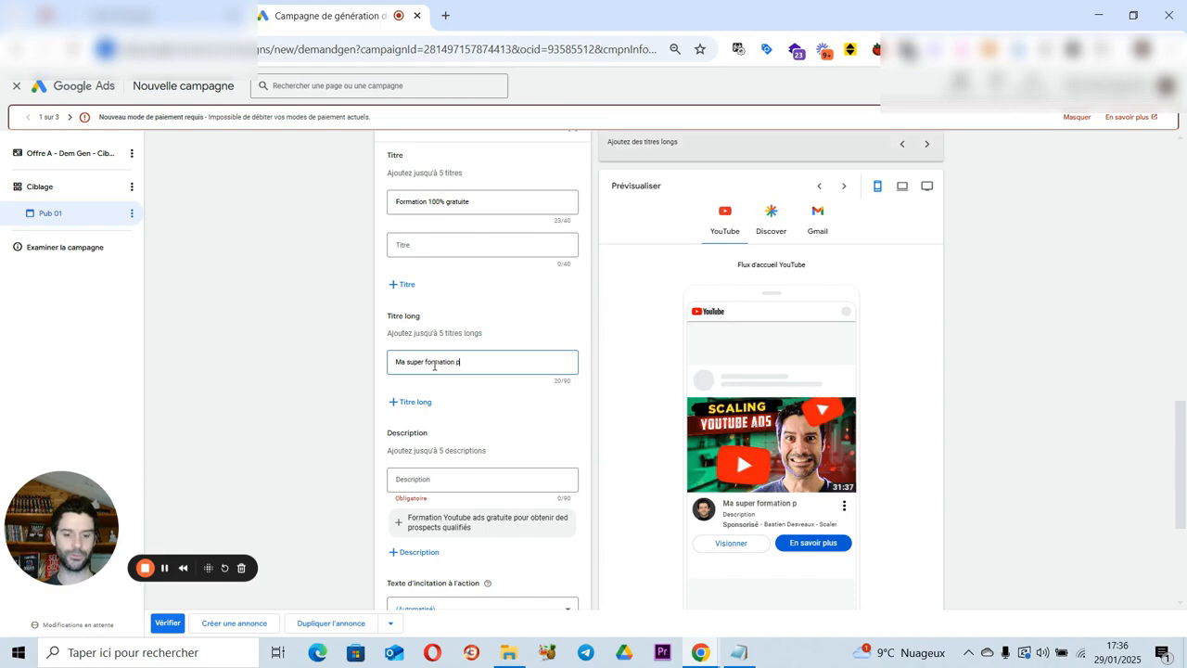
{"action": "type", "text": "our éduquer mon chat"}
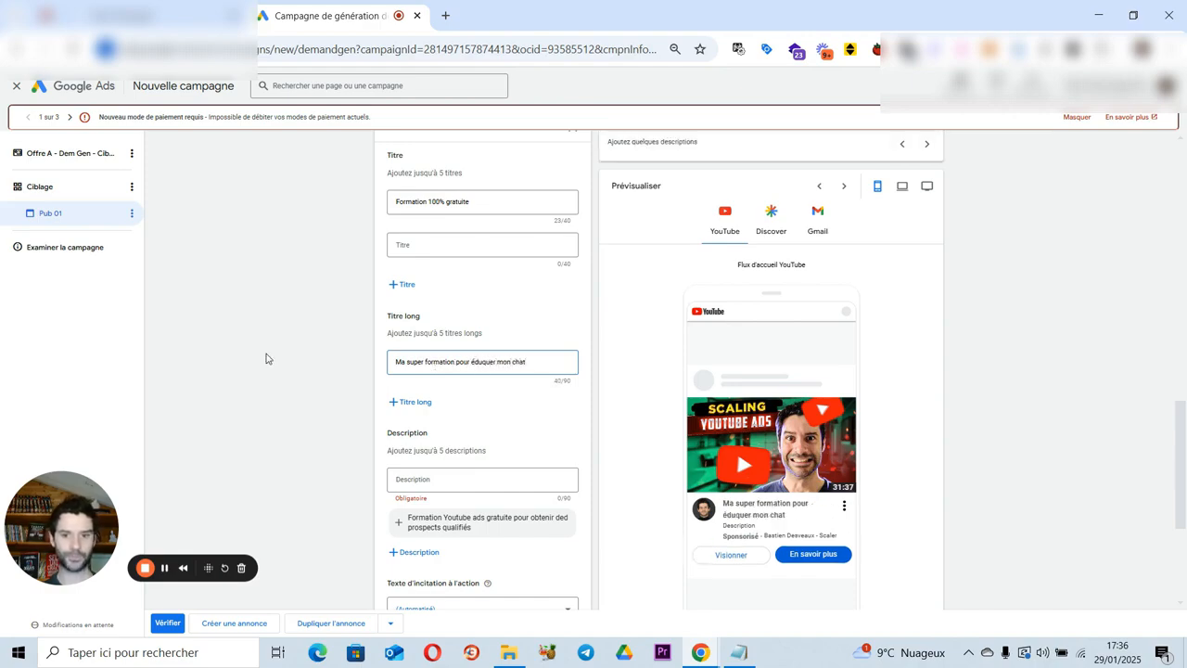
{"action": "left_click", "coordinate": [654, 401]}
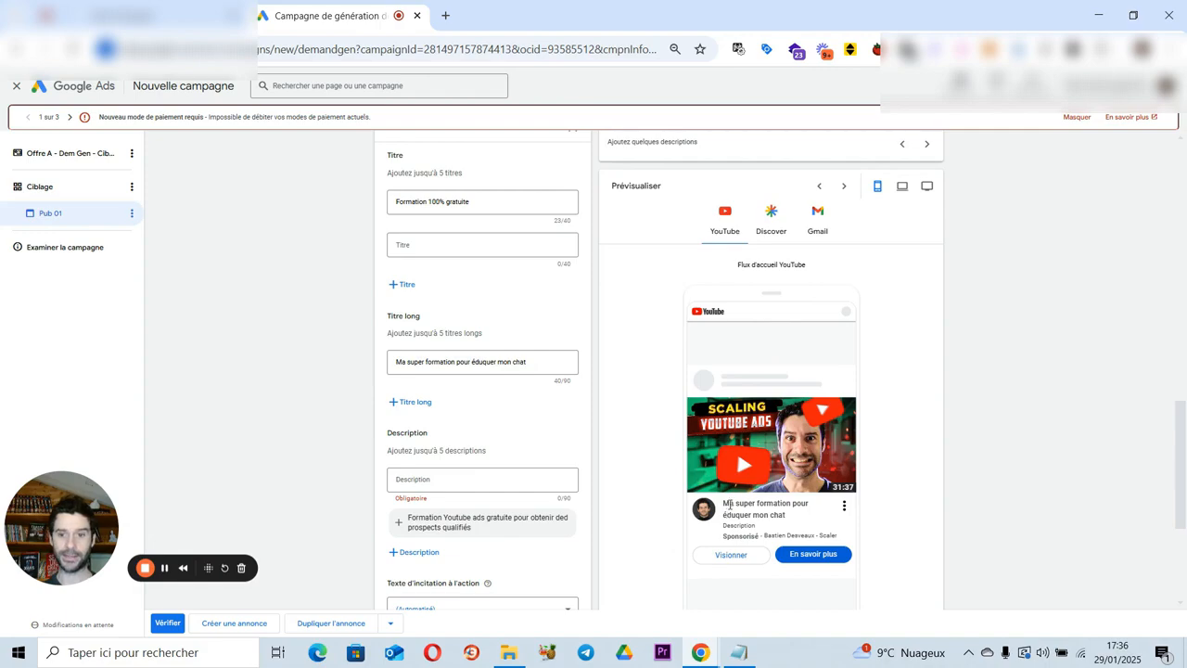
{"action": "scroll", "coordinate": [941, 411], "scroll_direction": "down", "scroll_amount": 1}
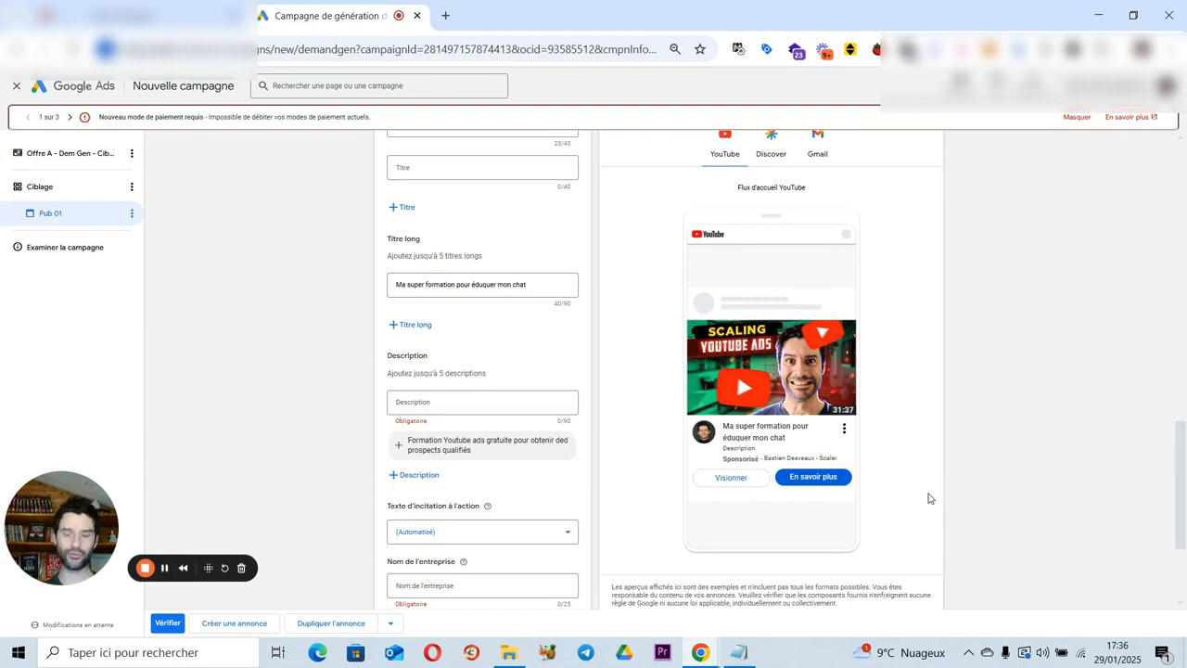
Step: Enter "Formation 100% gratuite pour une durée limitée" as the ad's description
{"action": "left_click", "coordinate": [390, 412]}
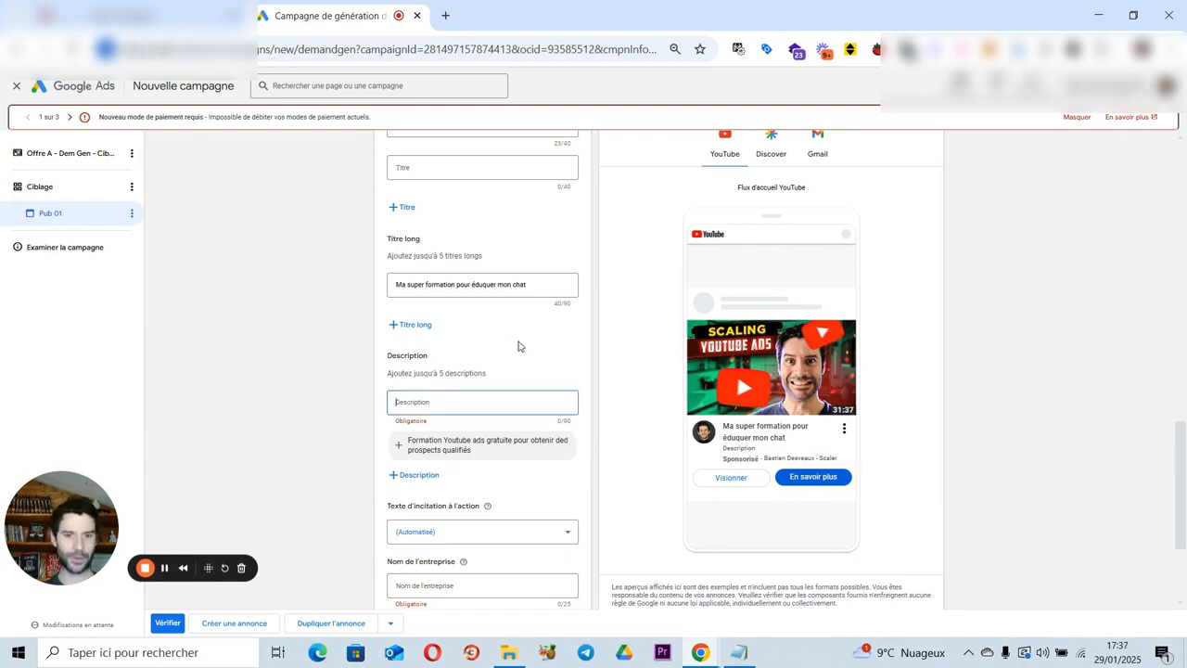
{"action": "type", "text": "Formation 100% gratuite pour"}
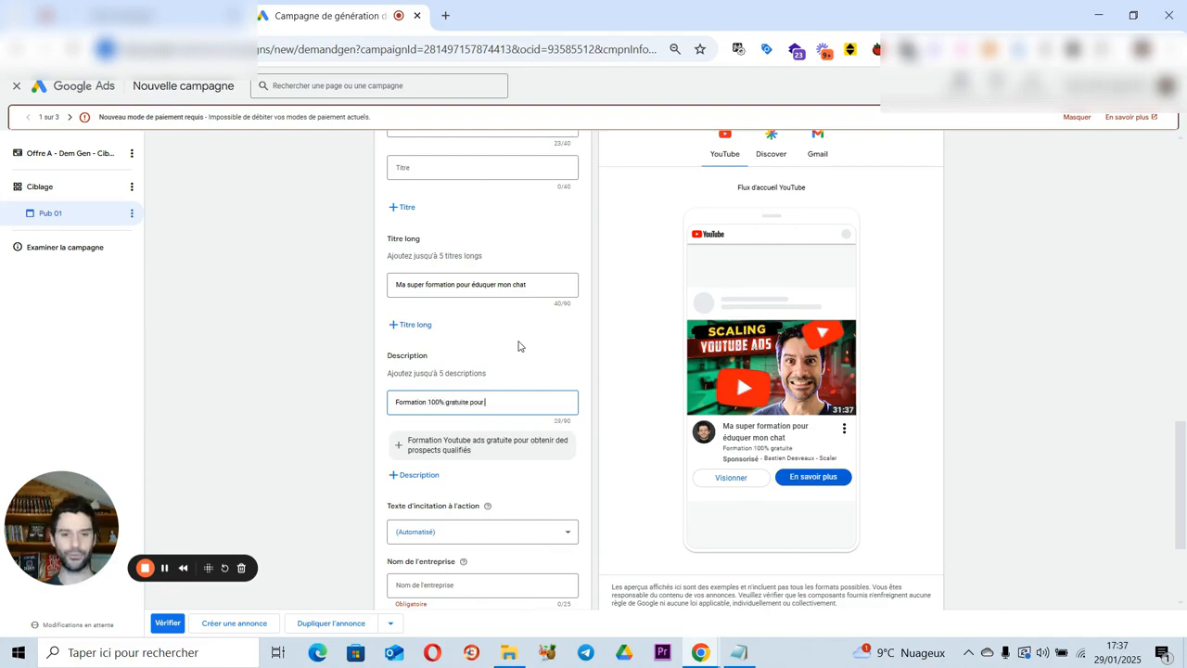
{"action": "type", "text": "une durée limitée"}
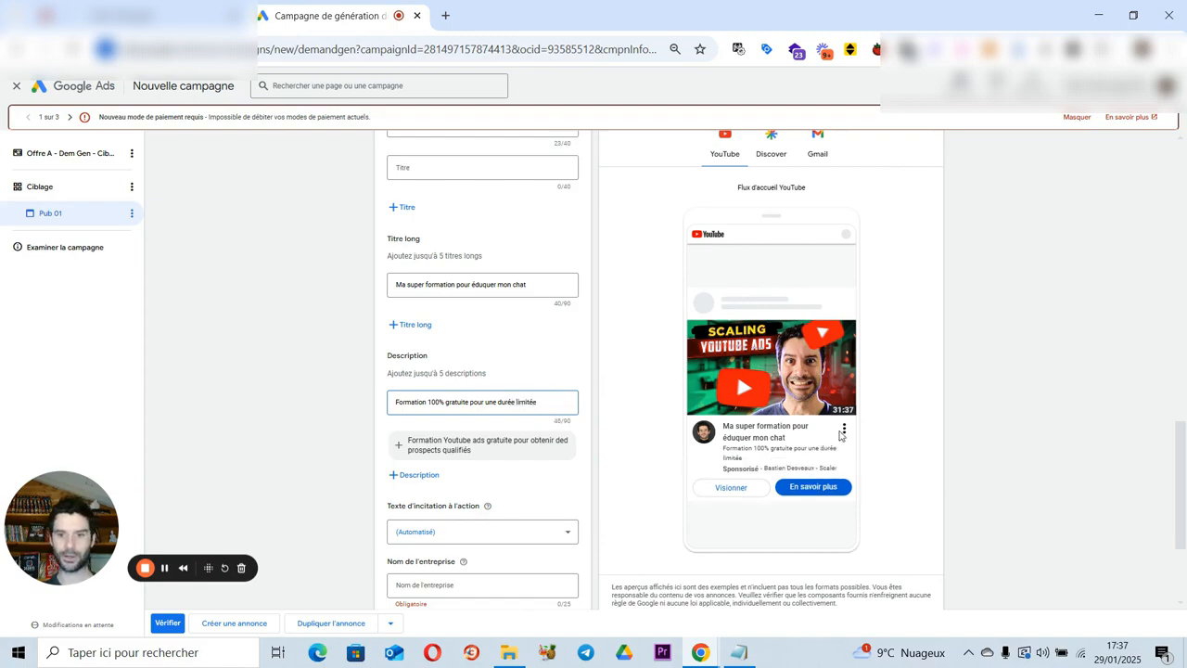
{"action": "left_click", "coordinate": [1013, 453]}
Step: Preview the ad on computer and TV screens, comparing the YouTube home feed and InStream formats and checking Discover
{"action": "scroll", "coordinate": [922, 299], "scroll_direction": "up", "scroll_amount": 1}
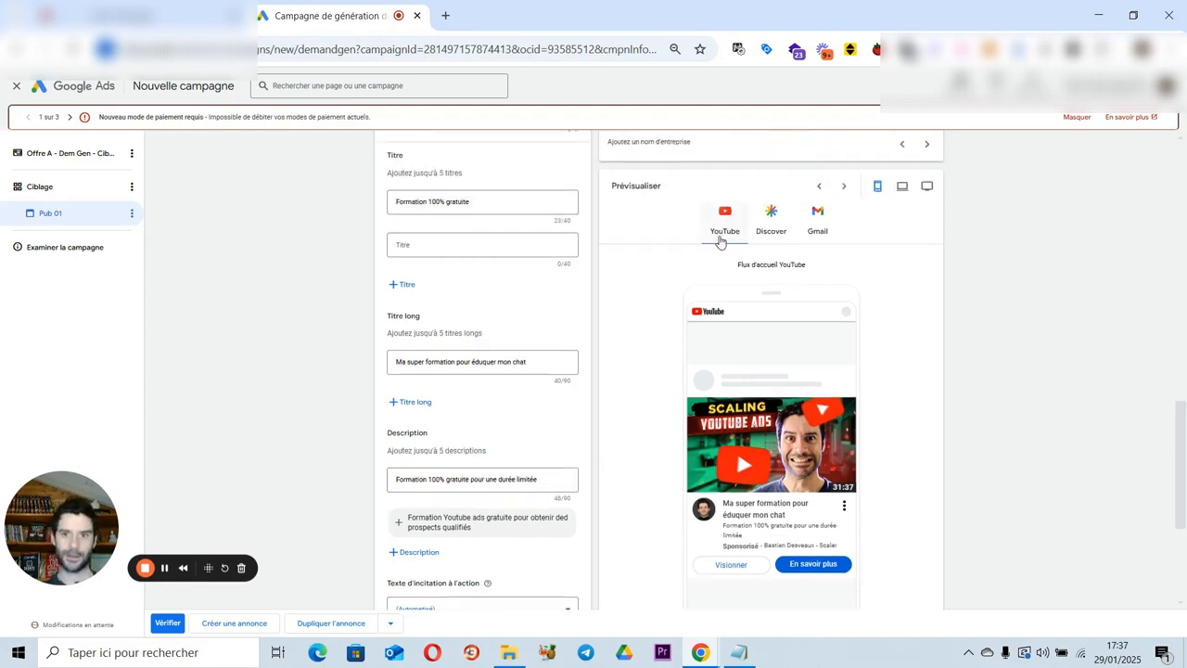
{"action": "scroll", "coordinate": [890, 279], "scroll_direction": "up", "scroll_amount": 1}
{"action": "left_click", "coordinate": [901, 265]}
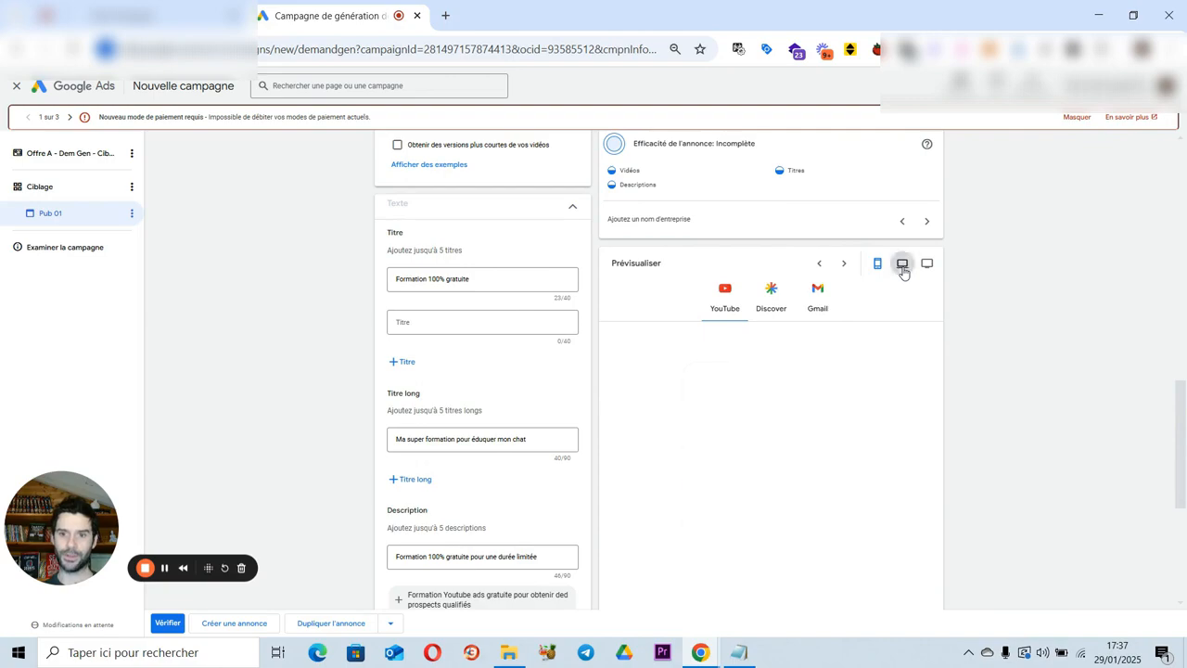
{"action": "left_click", "coordinate": [926, 265]}
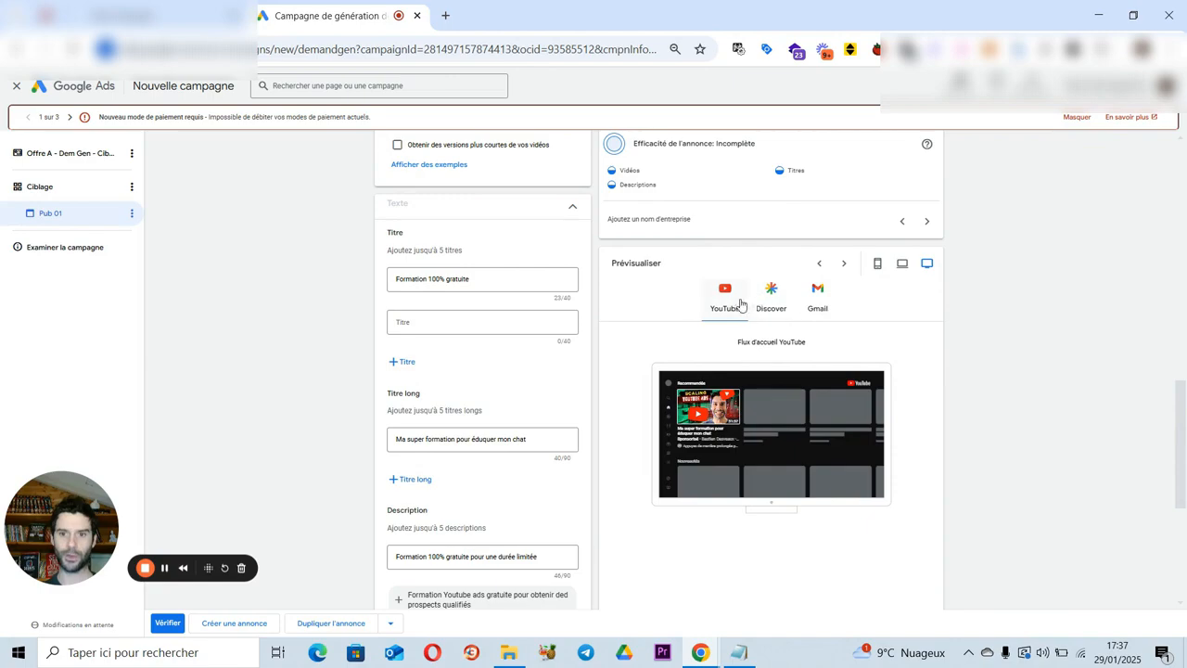
{"action": "left_click", "coordinate": [844, 265]}
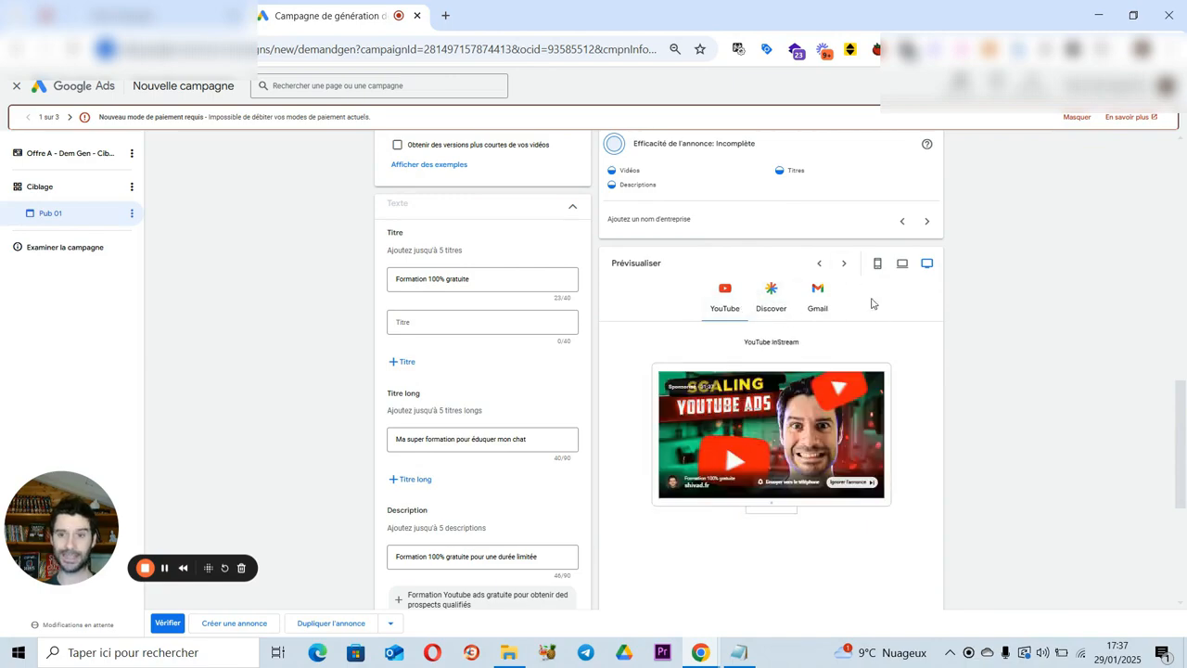
{"action": "left_click", "coordinate": [844, 265]}
{"action": "left_click", "coordinate": [845, 266]}
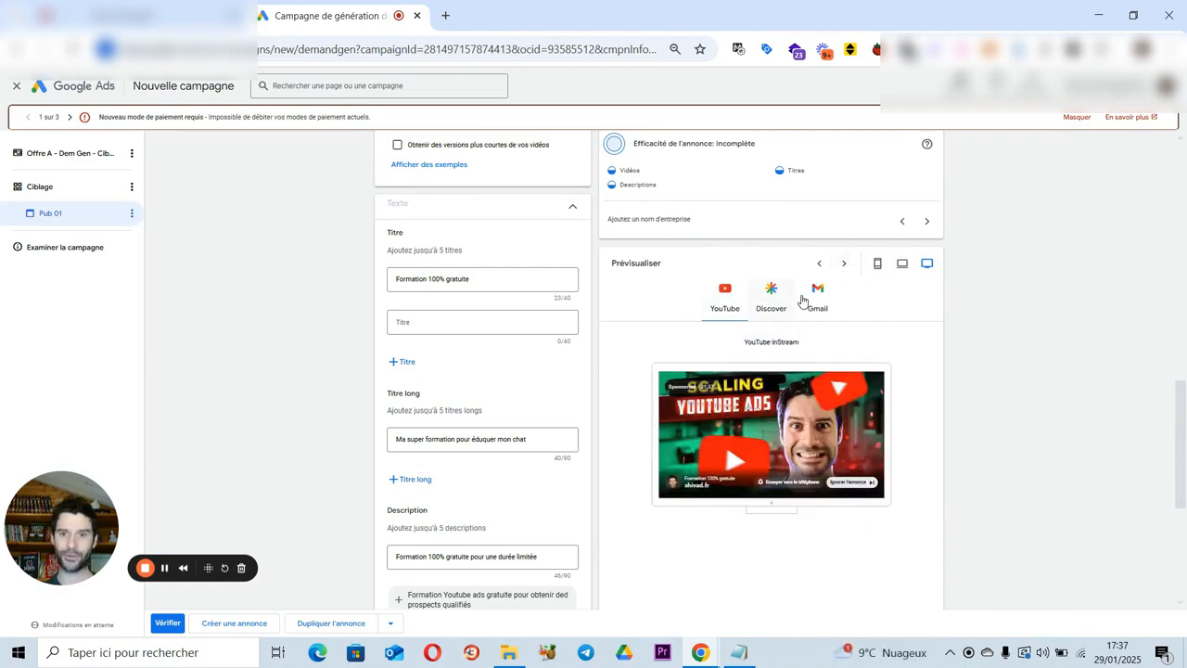
{"action": "left_click", "coordinate": [844, 266]}
{"action": "left_click", "coordinate": [844, 267]}
{"action": "left_click", "coordinate": [844, 267]}
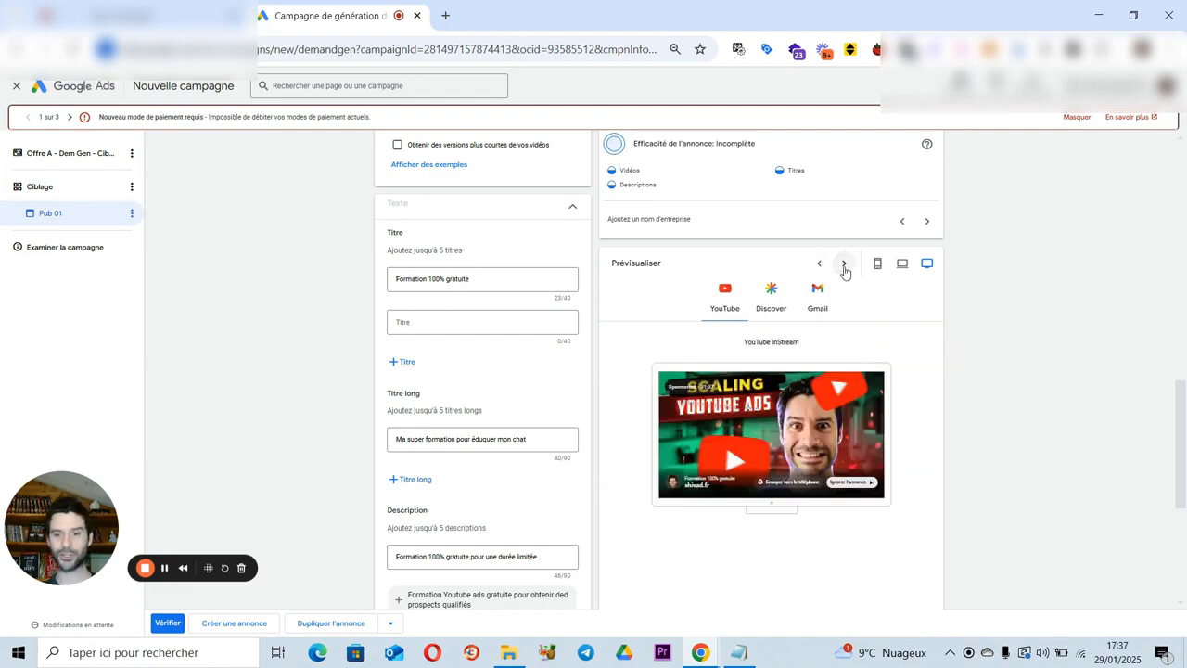
{"action": "left_click", "coordinate": [844, 267]}
{"action": "left_click", "coordinate": [846, 267]}
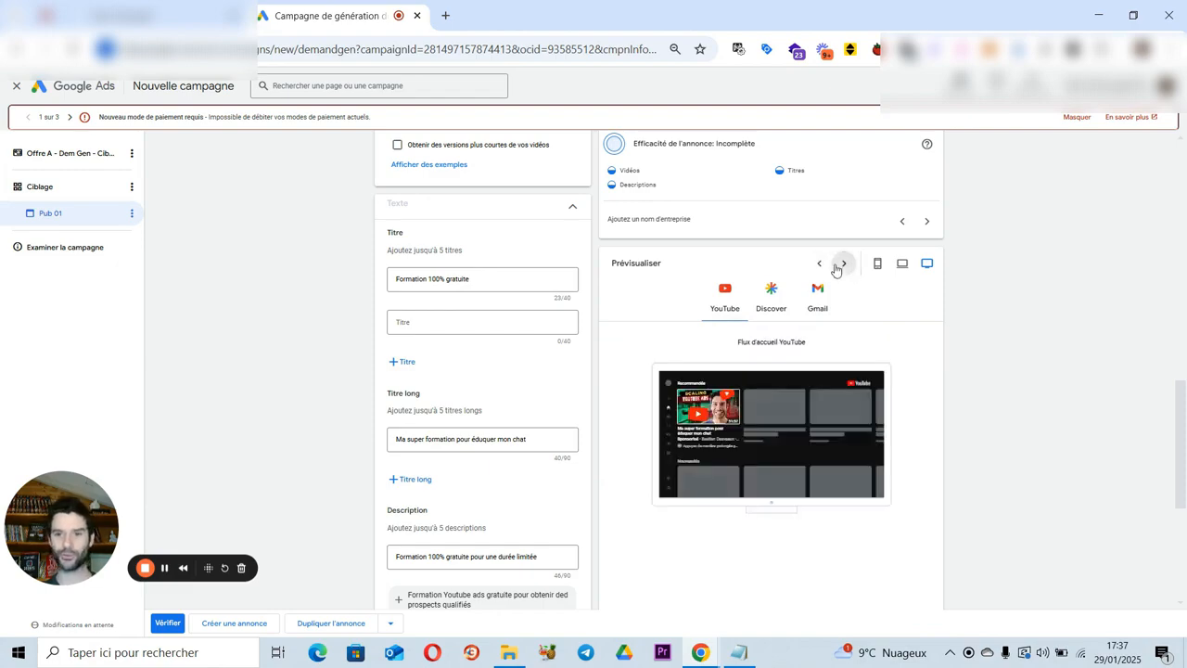
{"action": "left_click", "coordinate": [775, 293]}
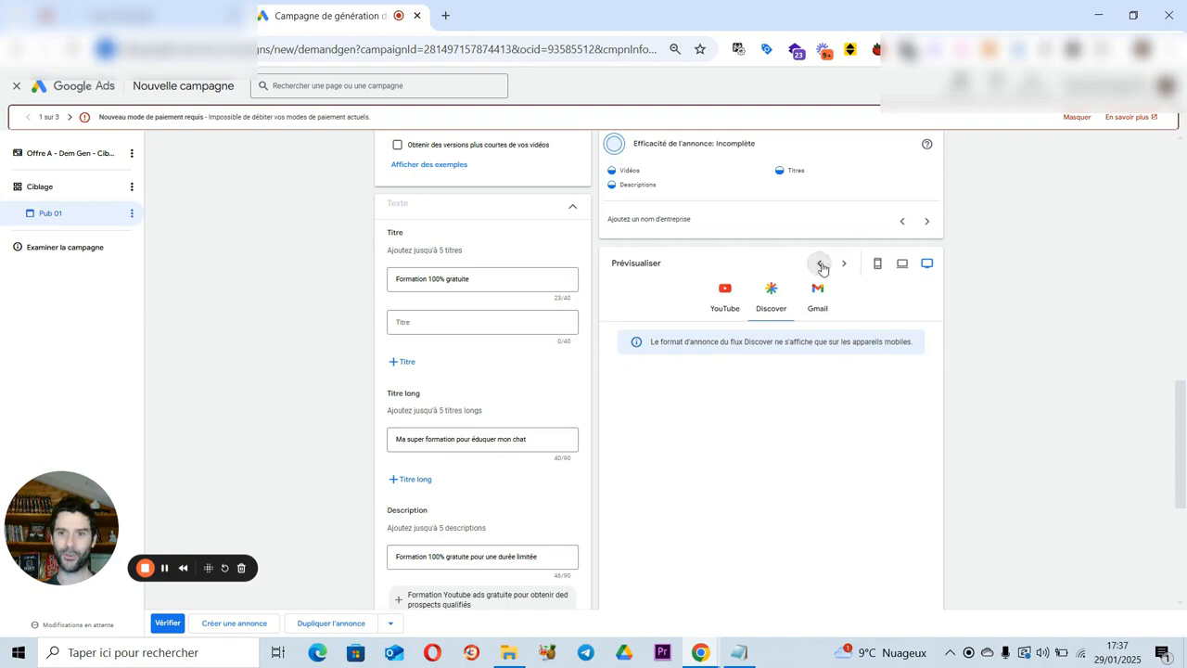
{"action": "left_click", "coordinate": [822, 268]}
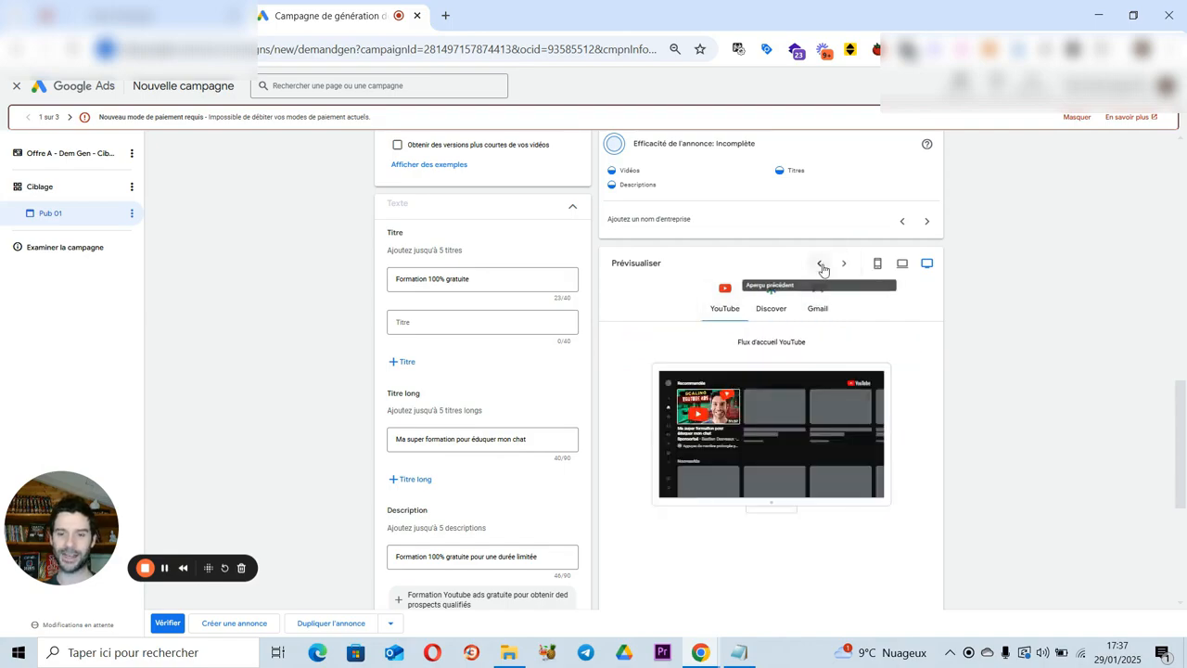
{"action": "left_click", "coordinate": [822, 268]}
{"action": "left_click", "coordinate": [825, 268]}
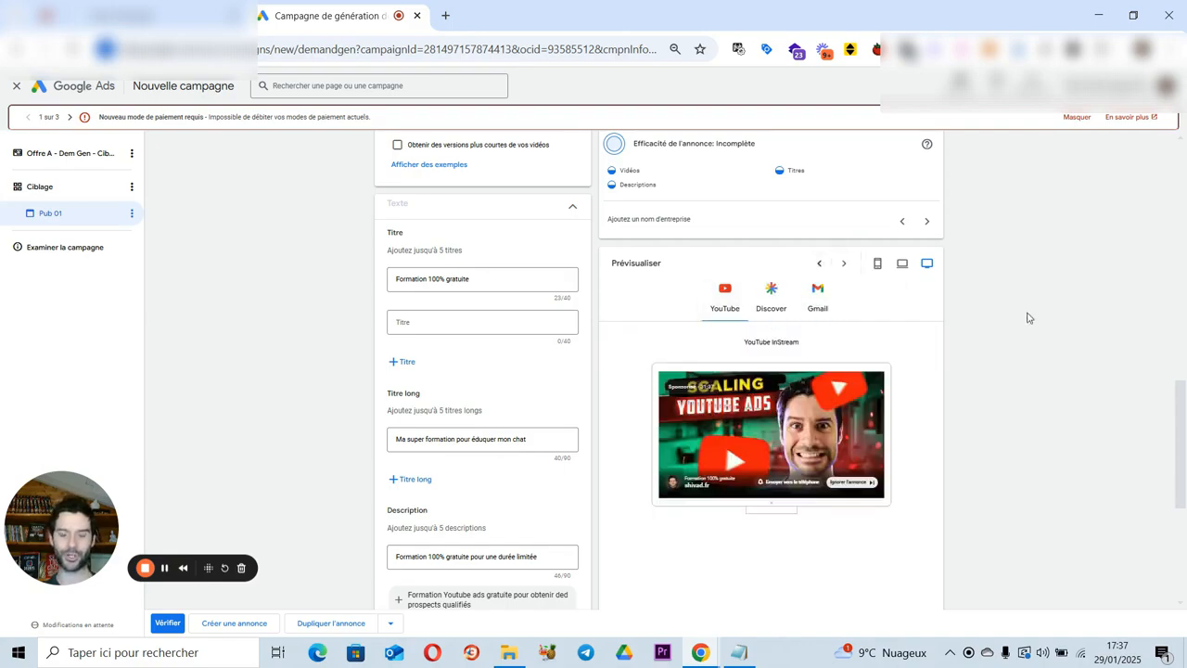
Step: Review the ad's title, long title, description, call-to-action and company name fields
{"action": "scroll", "coordinate": [1087, 401], "scroll_direction": "down", "scroll_amount": 1}
{"action": "scroll", "coordinate": [1084, 399], "scroll_direction": "down", "scroll_amount": 3}
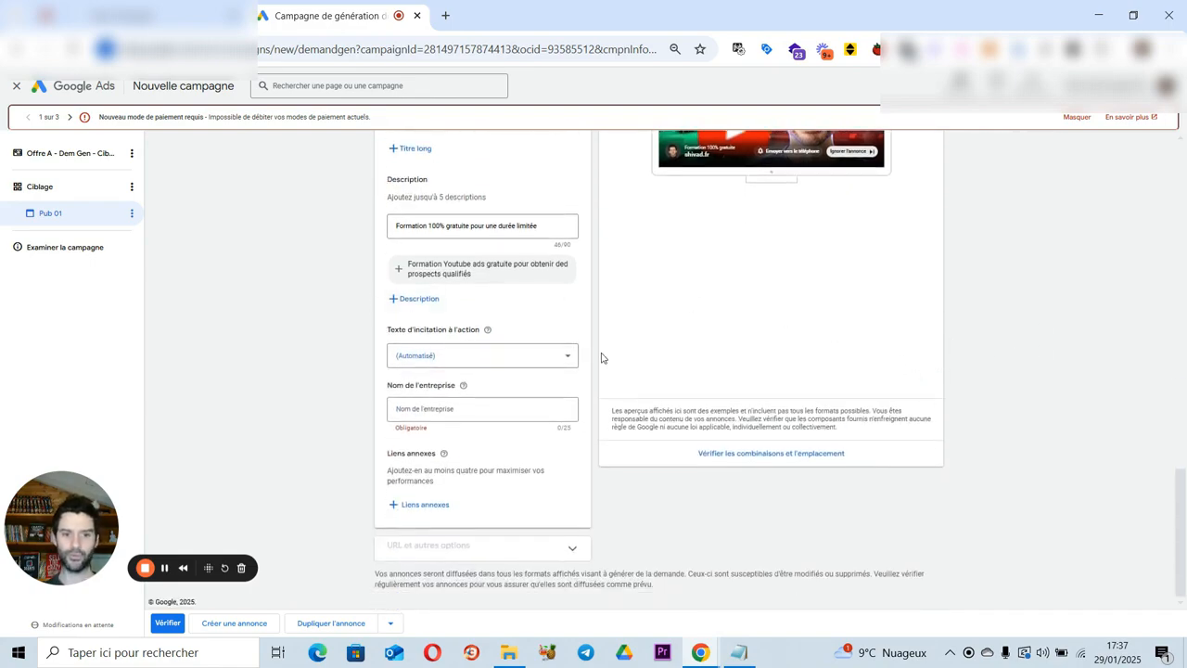
{"action": "scroll", "coordinate": [605, 356], "scroll_direction": "up", "scroll_amount": 1}
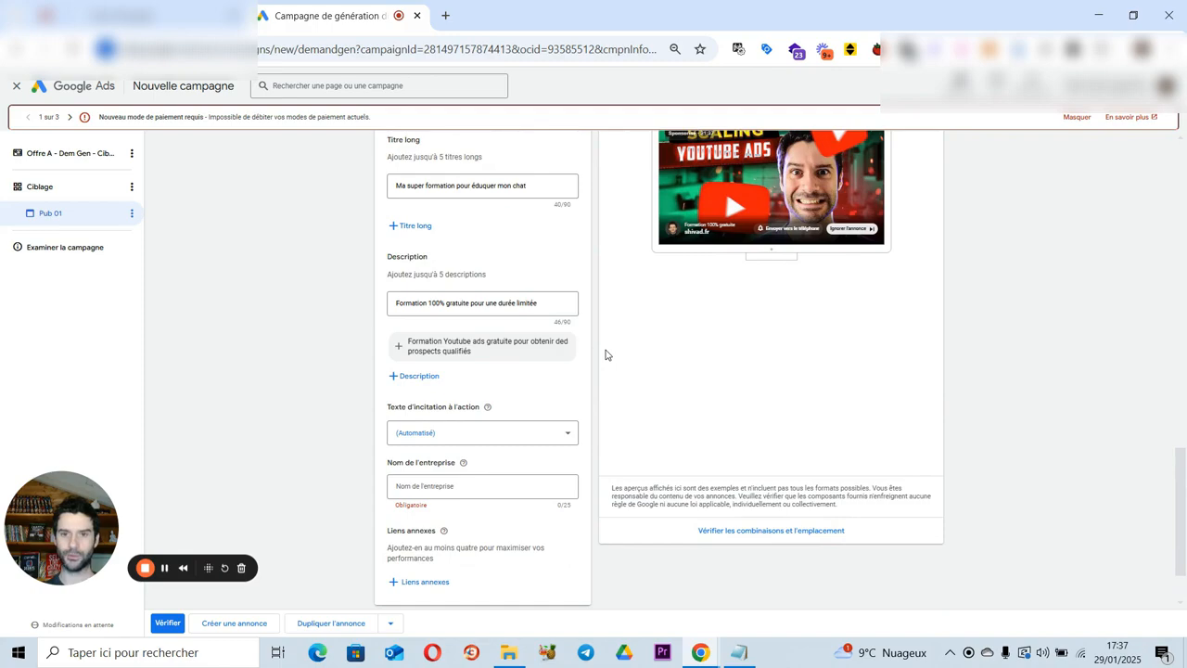
{"action": "scroll", "coordinate": [605, 354], "scroll_direction": "up", "scroll_amount": 1}
{"action": "scroll", "coordinate": [604, 354], "scroll_direction": "up", "scroll_amount": 2}
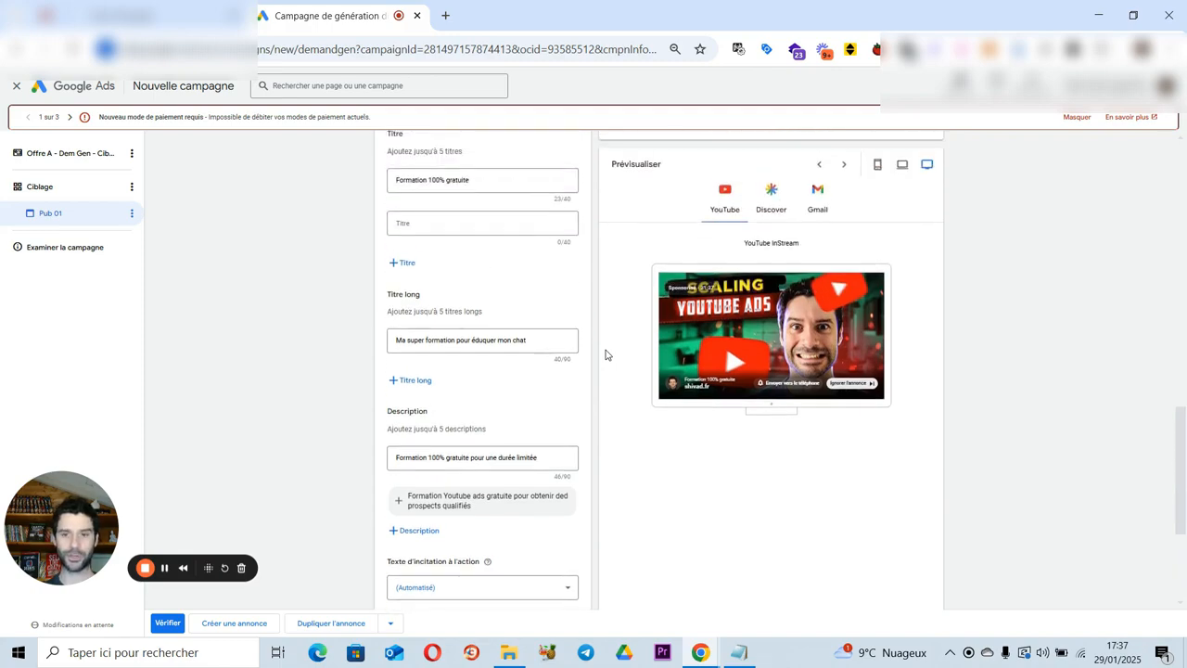
{"action": "scroll", "coordinate": [606, 353], "scroll_direction": "down", "scroll_amount": 1}
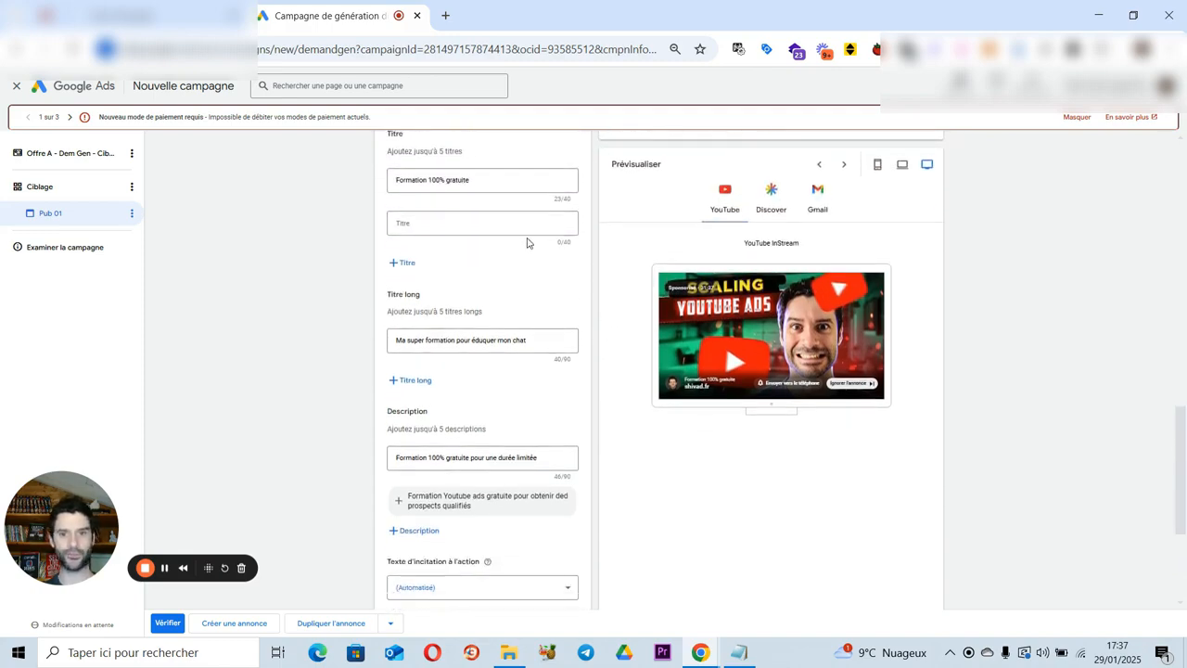
{"action": "scroll", "coordinate": [627, 351], "scroll_direction": "down", "scroll_amount": 3}
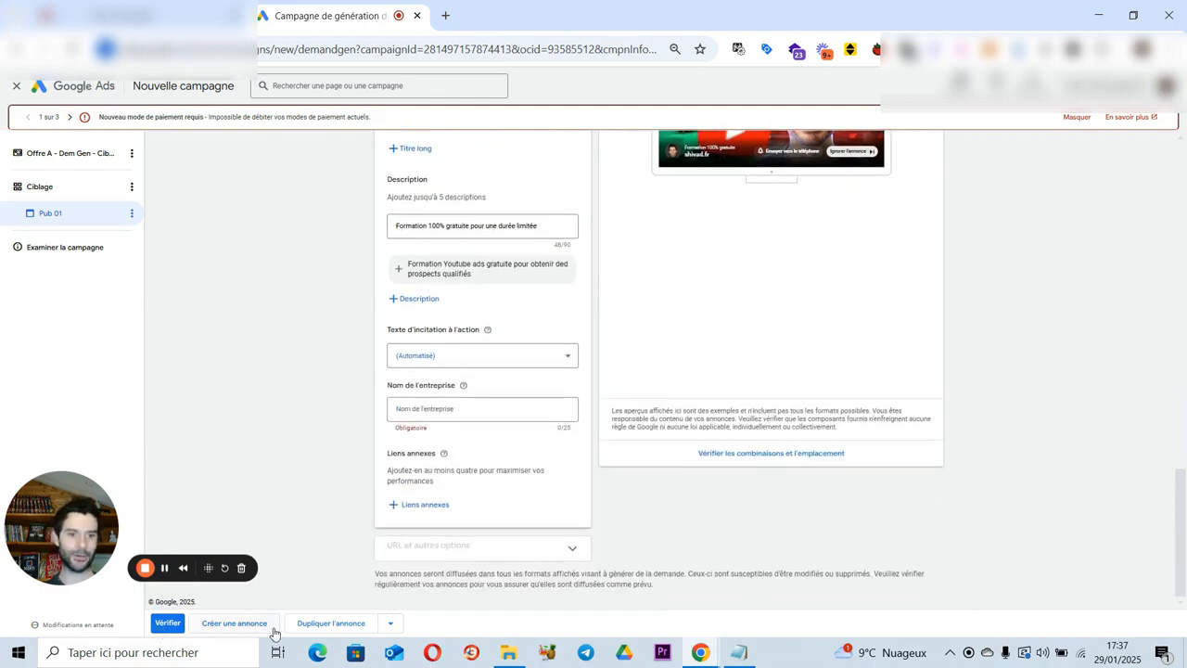
Step: Duplicate the ad Pub 01 and rename the copy Pub 02
{"action": "left_click", "coordinate": [336, 623]}
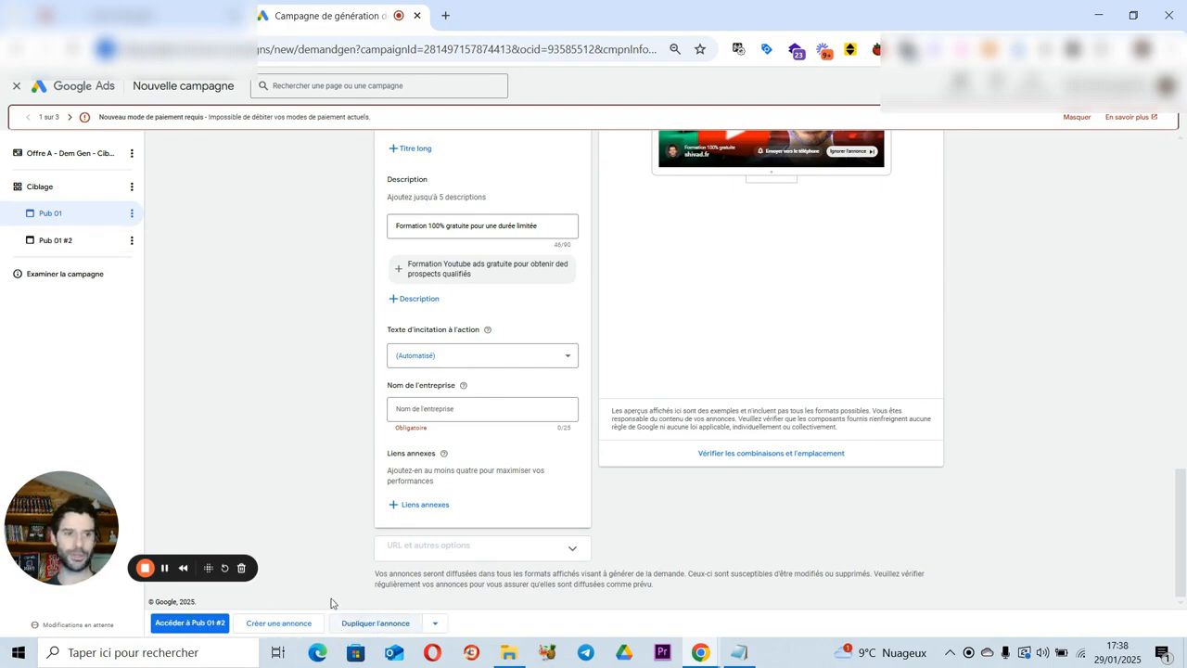
{"action": "left_click", "coordinate": [132, 241]}
{"action": "left_click", "coordinate": [71, 242]}
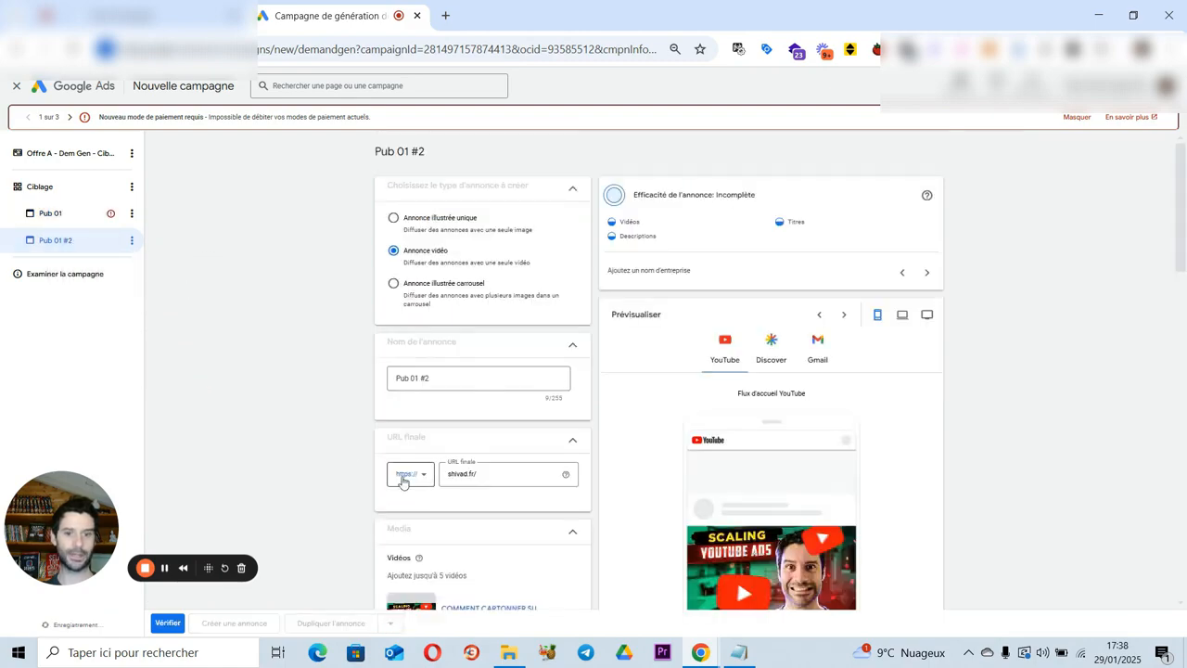
{"action": "scroll", "coordinate": [501, 389], "scroll_direction": "down", "scroll_amount": 2}
{"action": "left_click_drag", "start_coordinate": [429, 224], "coordinate": [415, 225]}
{"action": "type", "text": "2"}
Step: Check the settings copied into Pub 02 and remove its video
{"action": "scroll", "coordinate": [375, 325], "scroll_direction": "down", "scroll_amount": 3}
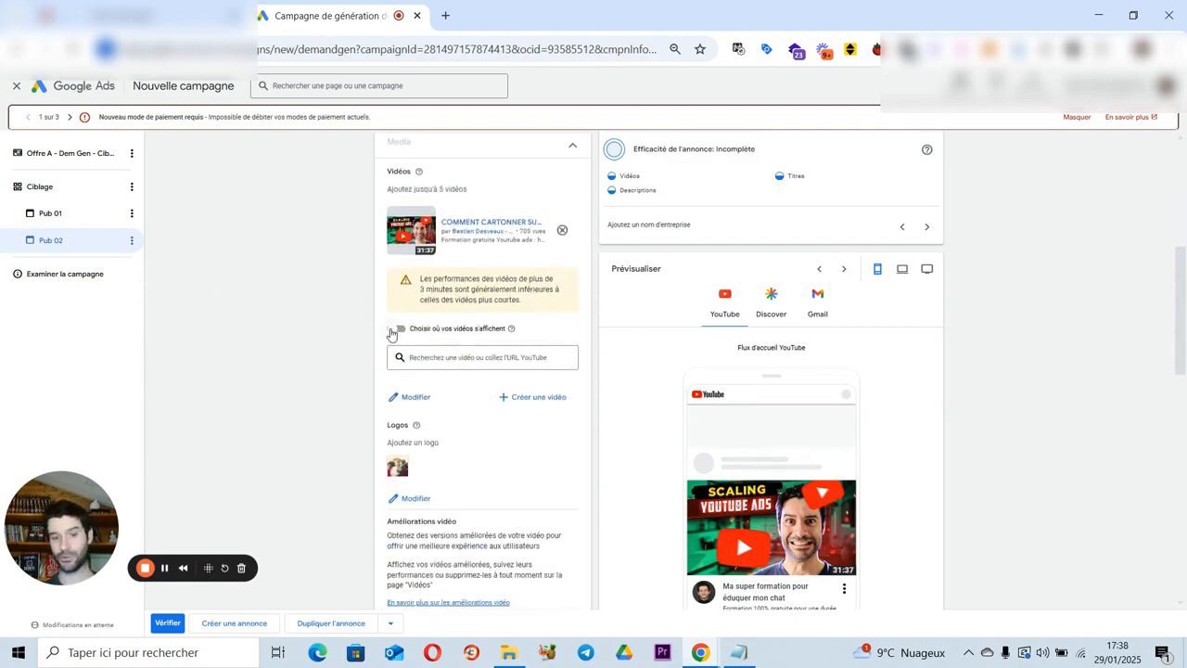
{"action": "scroll", "coordinate": [486, 357], "scroll_direction": "down", "scroll_amount": 3}
{"action": "scroll", "coordinate": [493, 426], "scroll_direction": "down", "scroll_amount": 2}
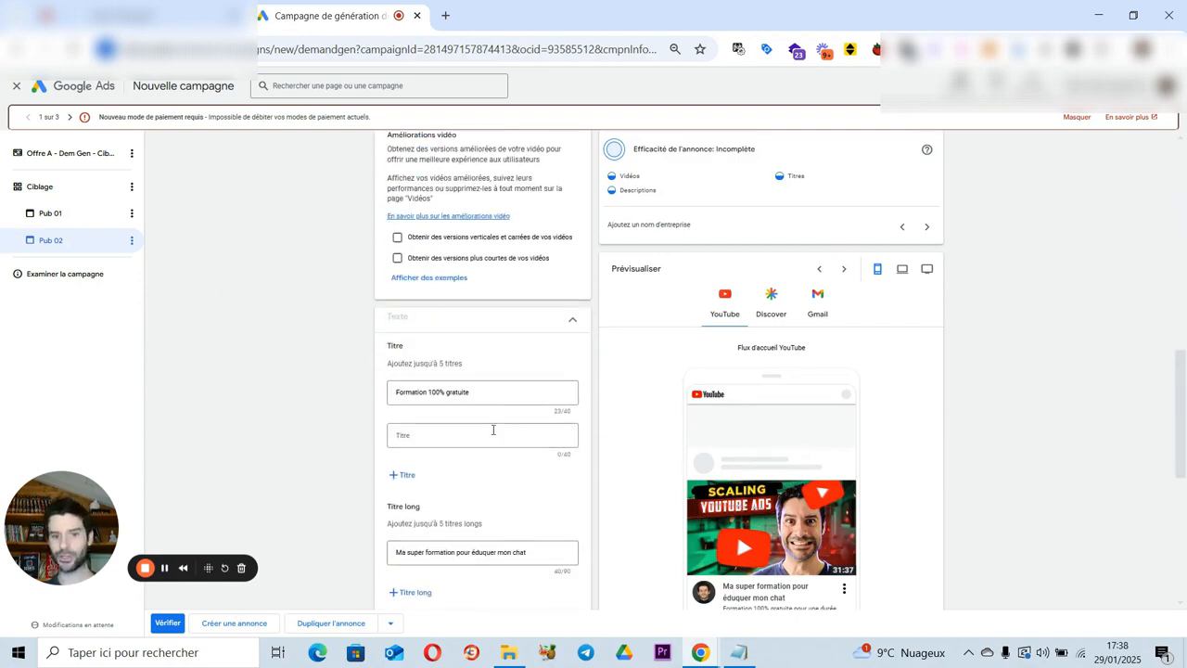
{"action": "scroll", "coordinate": [415, 423], "scroll_direction": "down", "scroll_amount": 2}
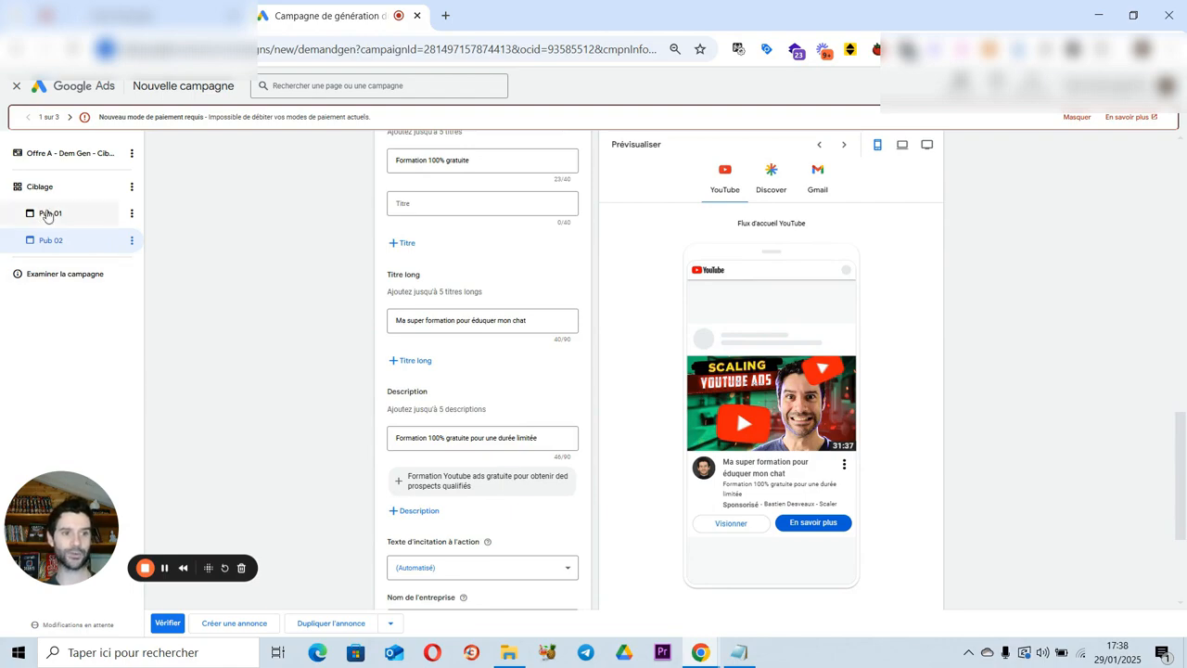
{"action": "scroll", "coordinate": [529, 393], "scroll_direction": "up", "scroll_amount": 3}
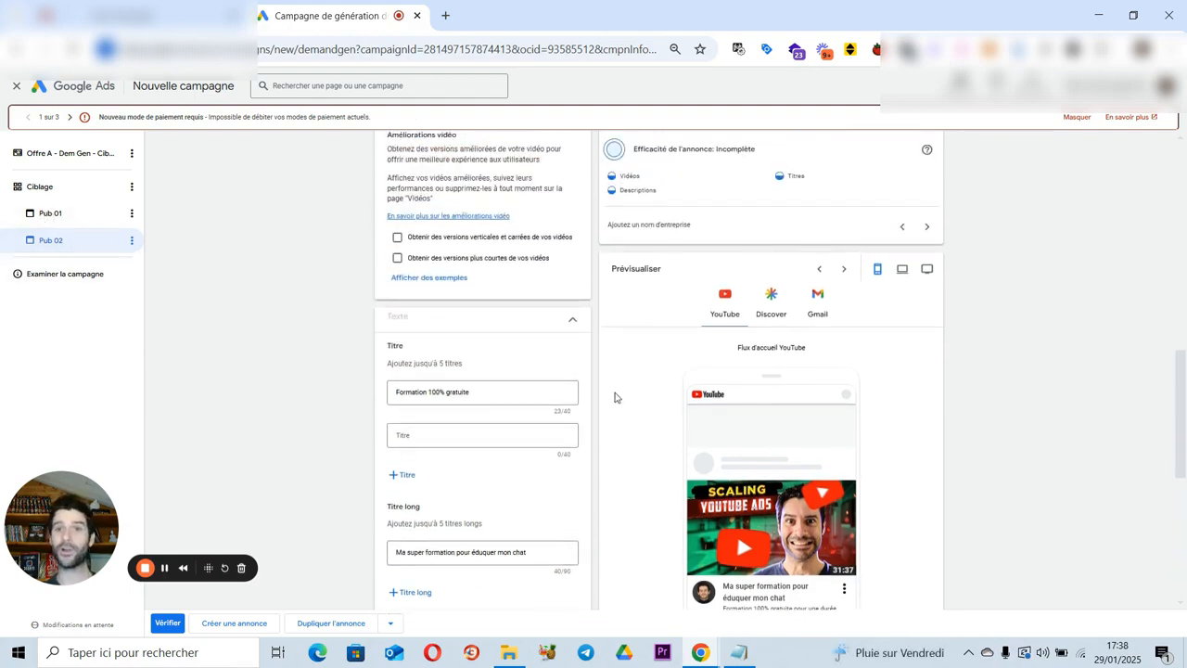
{"action": "scroll", "coordinate": [608, 385], "scroll_direction": "up", "scroll_amount": 5}
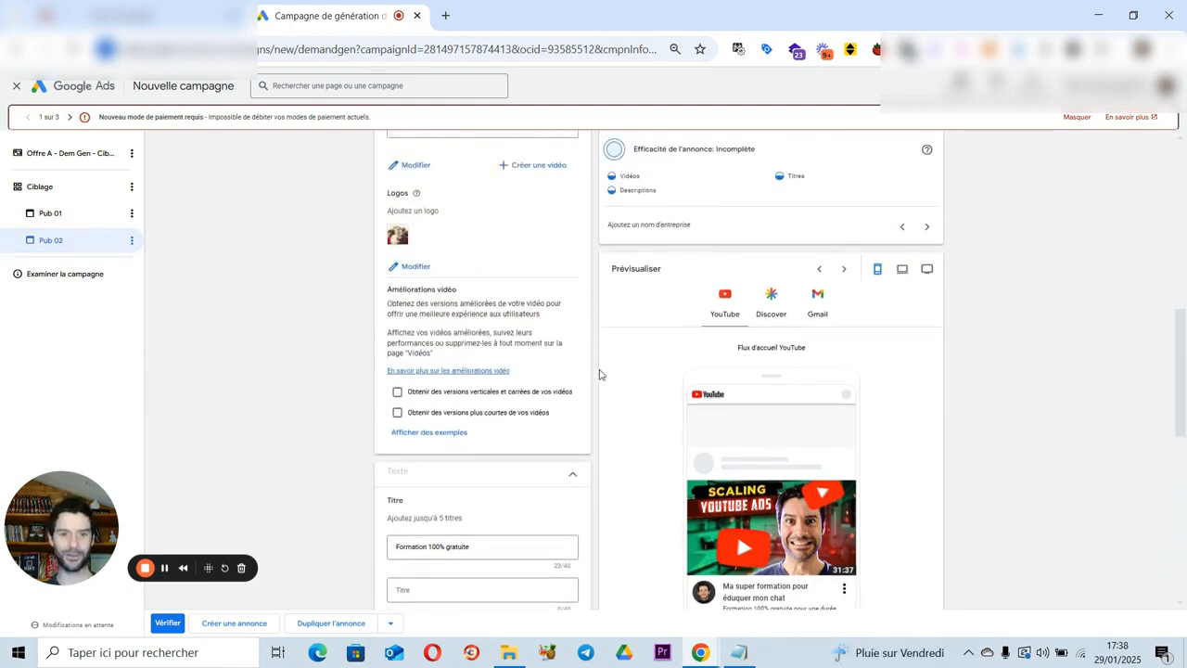
{"action": "scroll", "coordinate": [593, 362], "scroll_direction": "up", "scroll_amount": 1}
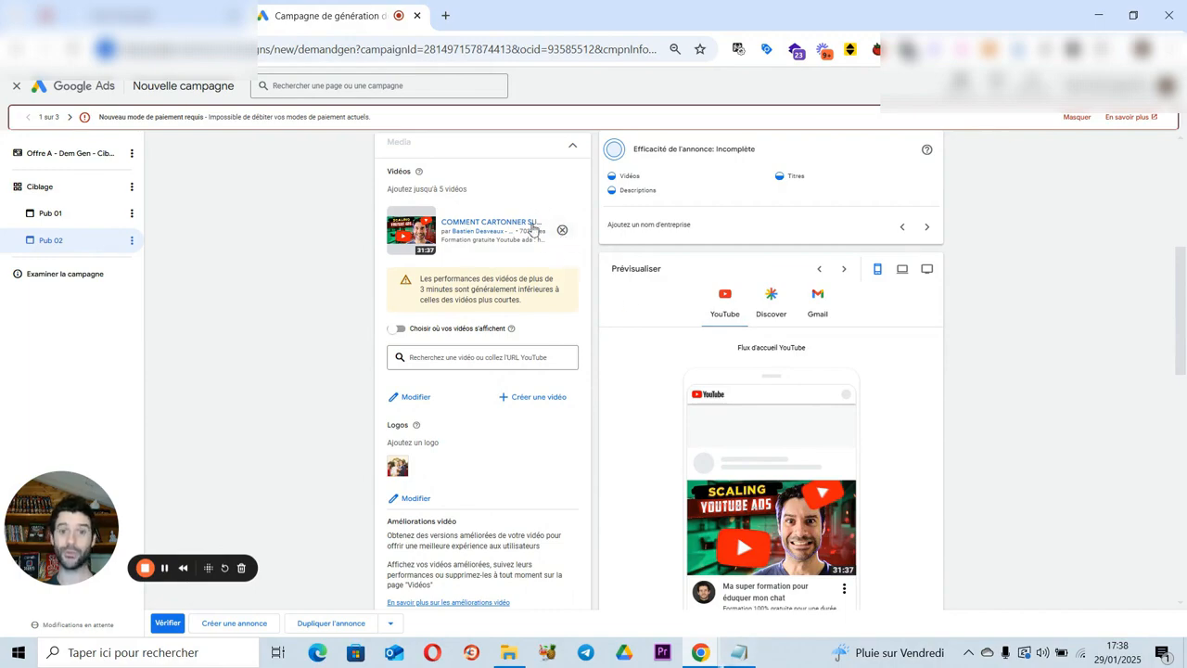
{"action": "left_click", "coordinate": [562, 230]}
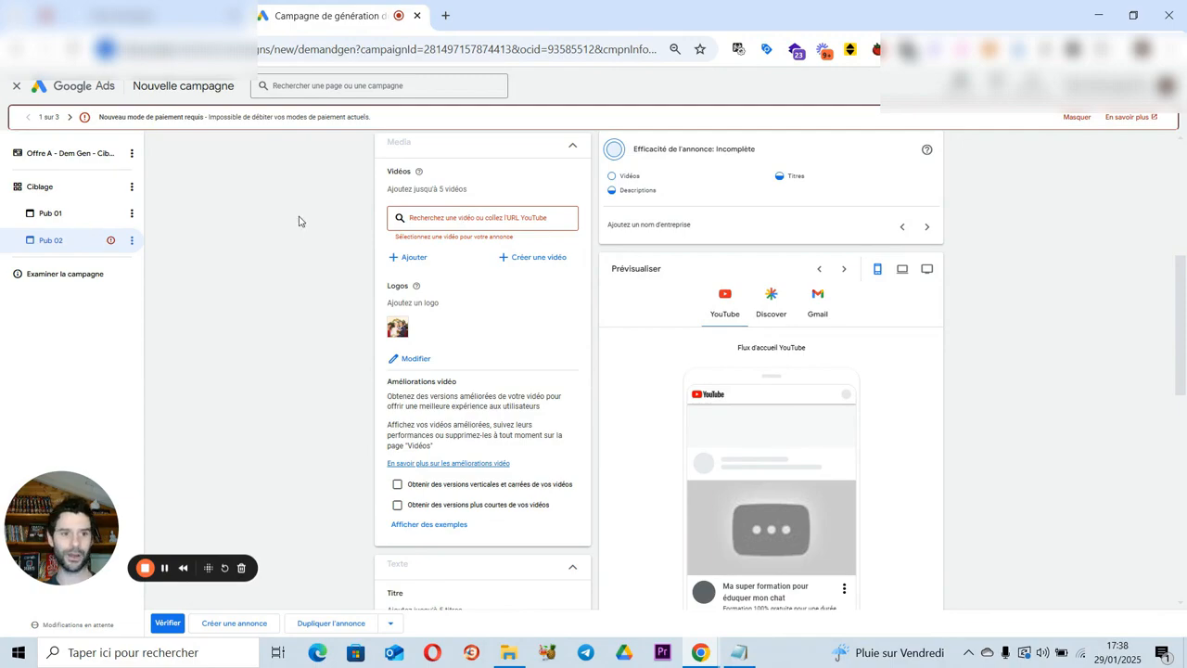
Step: Delete the ad Pub 02 from the Ciblage ad group and reopen Pub 01
{"action": "left_click", "coordinate": [132, 240]}
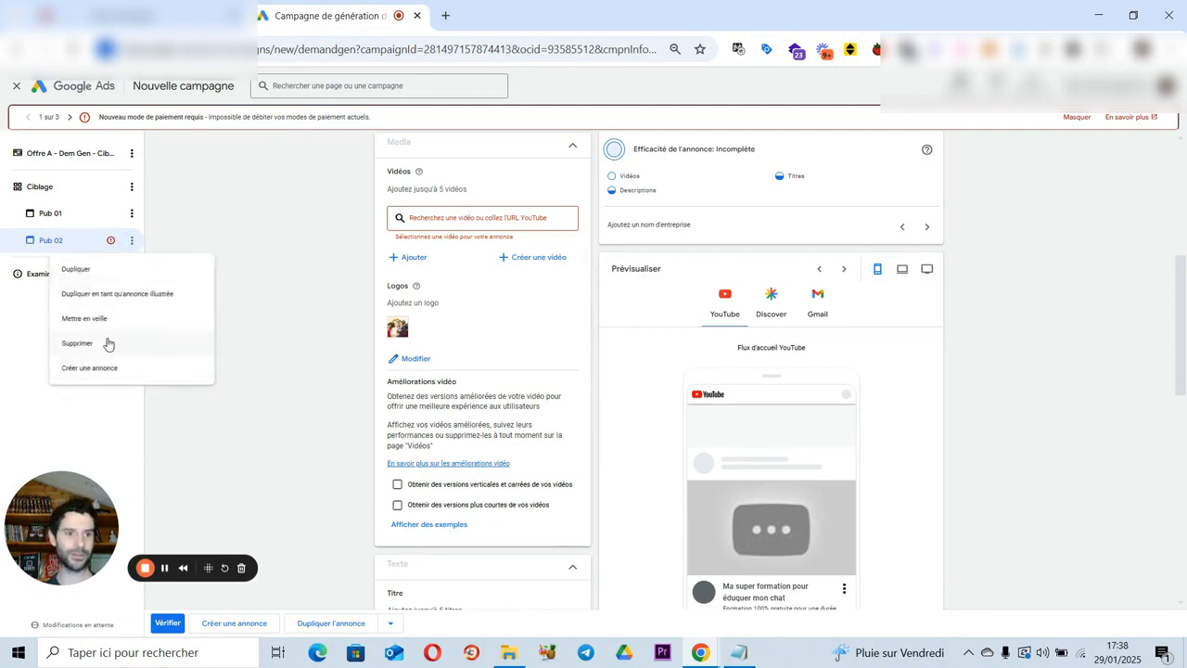
{"action": "left_click", "coordinate": [78, 343]}
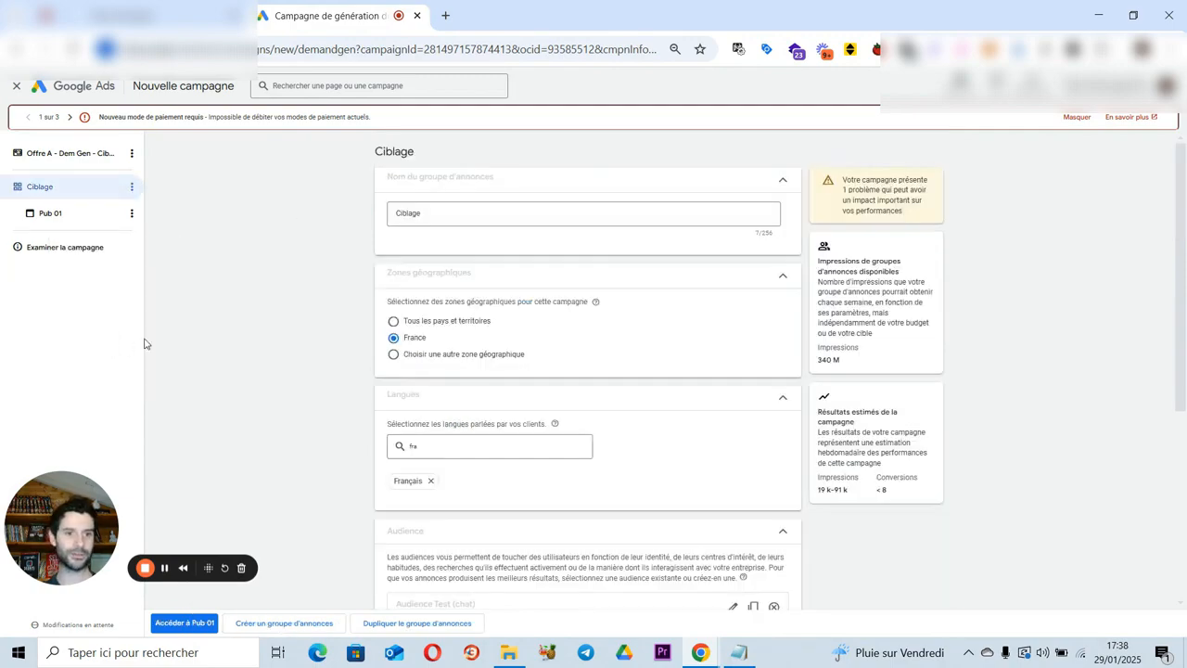
{"action": "left_click", "coordinate": [75, 212]}
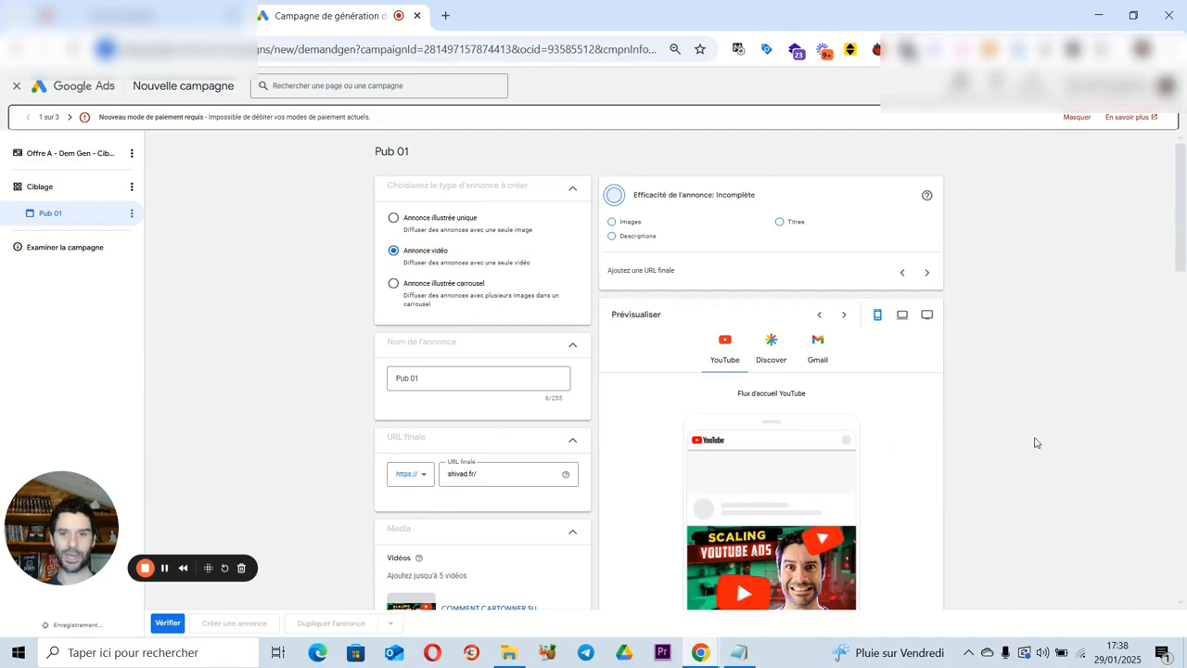
Step: Review all of Pub 01's settings and run the campaign verification
{"action": "scroll", "coordinate": [1037, 442], "scroll_direction": "down", "scroll_amount": 10}
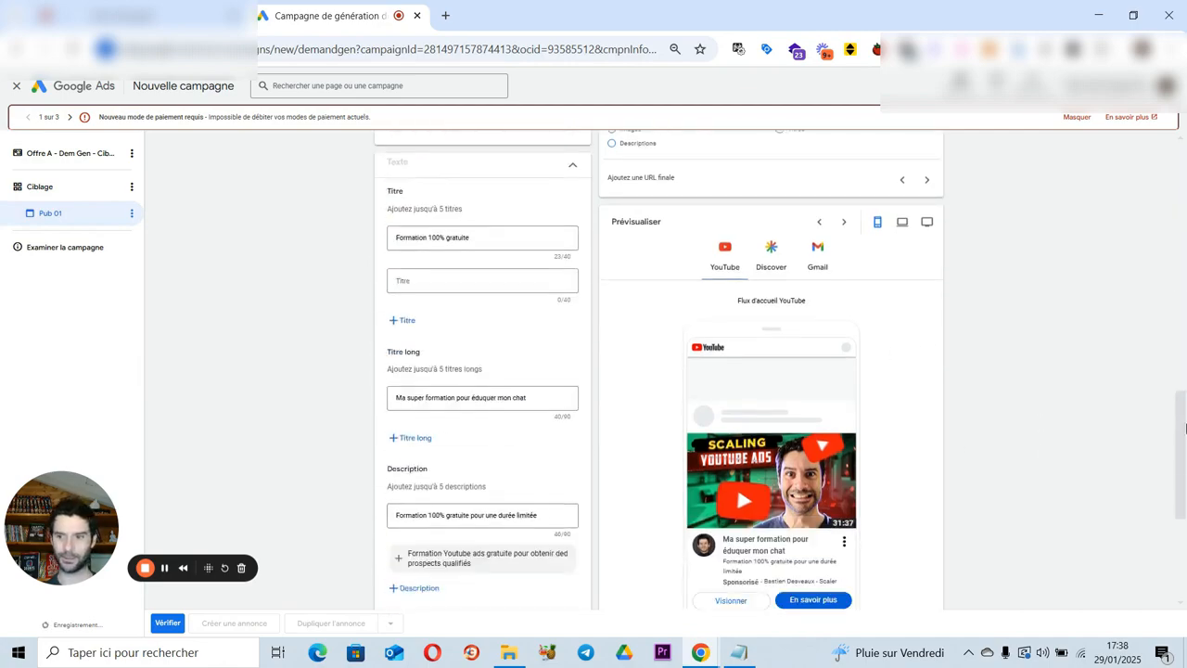
{"action": "left_click_drag", "start_coordinate": [1185, 428], "coordinate": [1186, 156]}
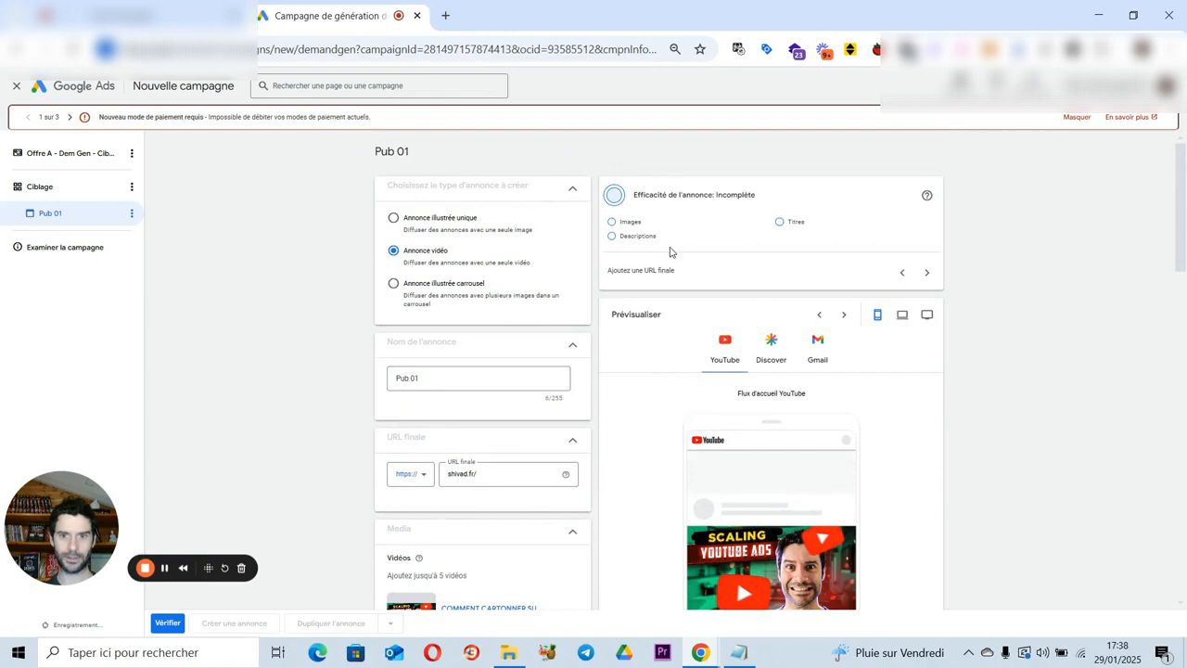
{"action": "scroll", "coordinate": [1086, 307], "scroll_direction": "down", "scroll_amount": 1}
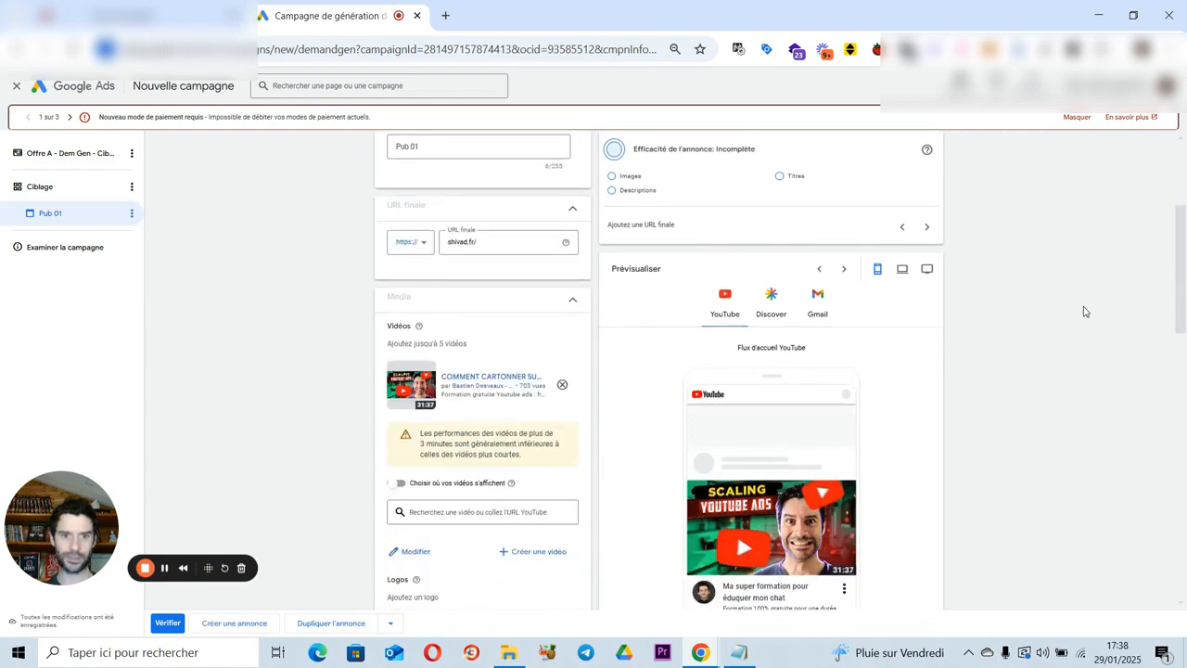
{"action": "scroll", "coordinate": [1080, 308], "scroll_direction": "down", "scroll_amount": 1}
{"action": "scroll", "coordinate": [816, 315], "scroll_direction": "down", "scroll_amount": 2}
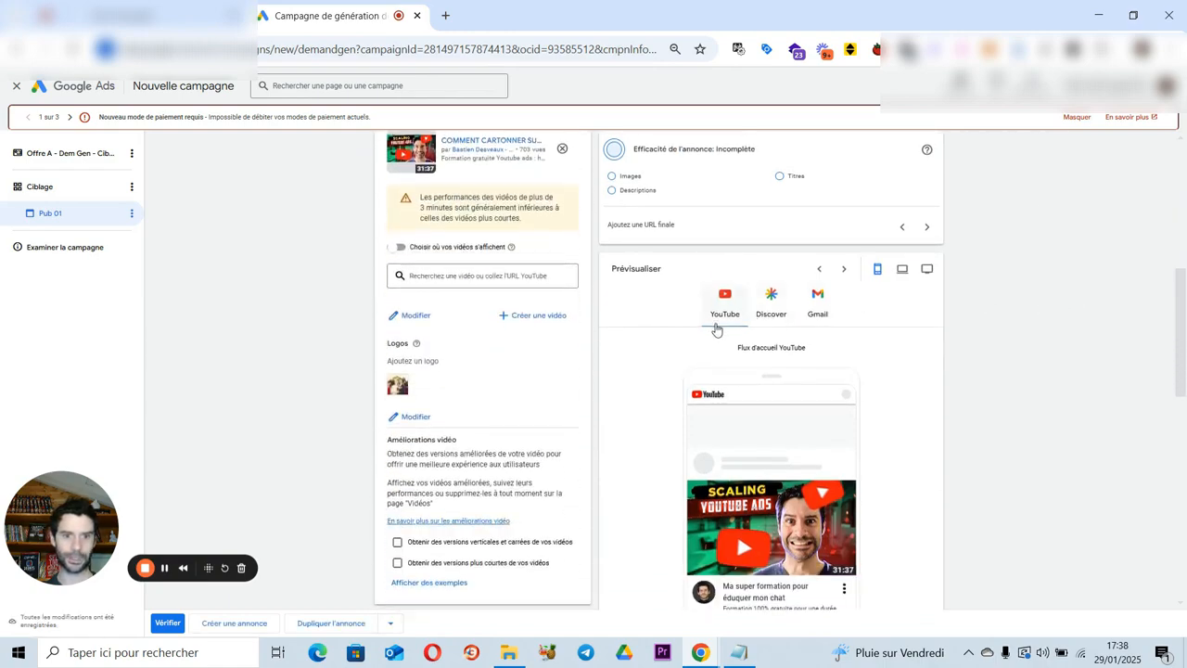
{"action": "scroll", "coordinate": [714, 331], "scroll_direction": "down", "scroll_amount": 5}
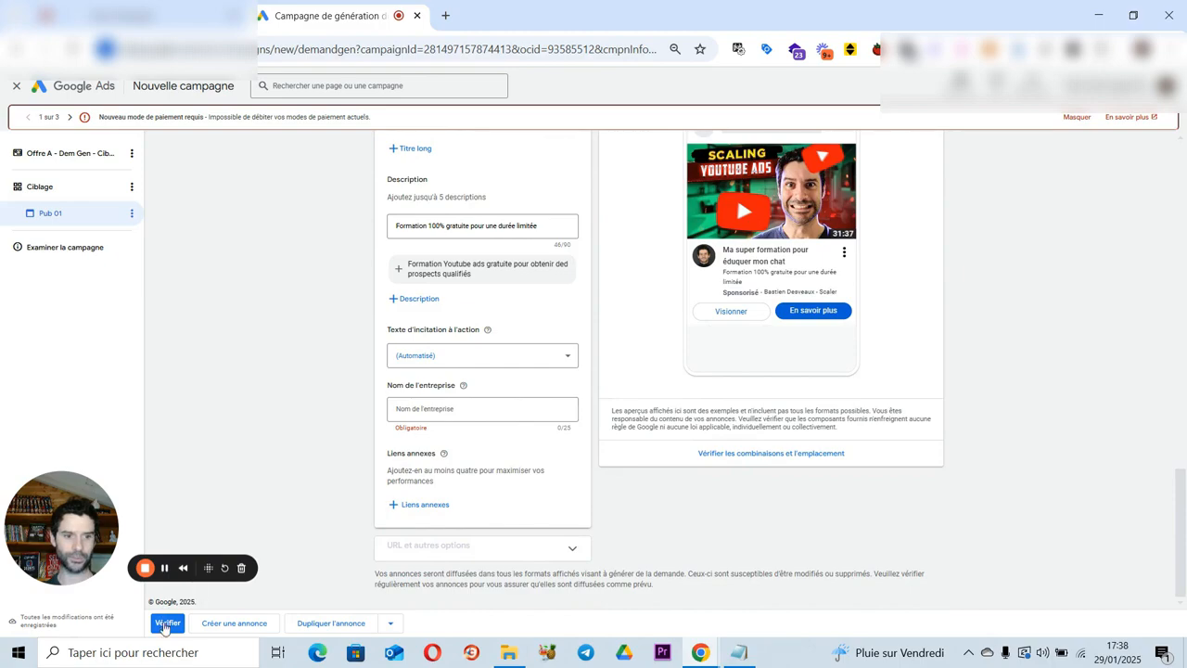
{"action": "left_click", "coordinate": [166, 623]}
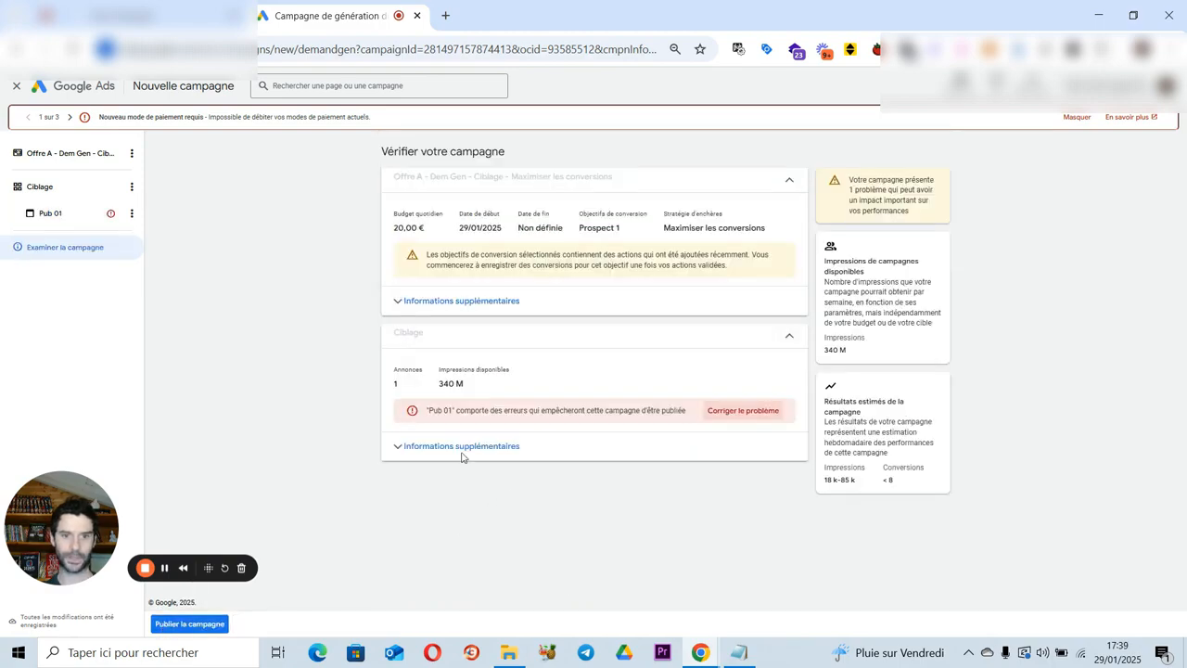
Step: Fix the Pub 01 error by filling in the company name, and verify the campaign again
{"action": "left_click", "coordinate": [739, 413]}
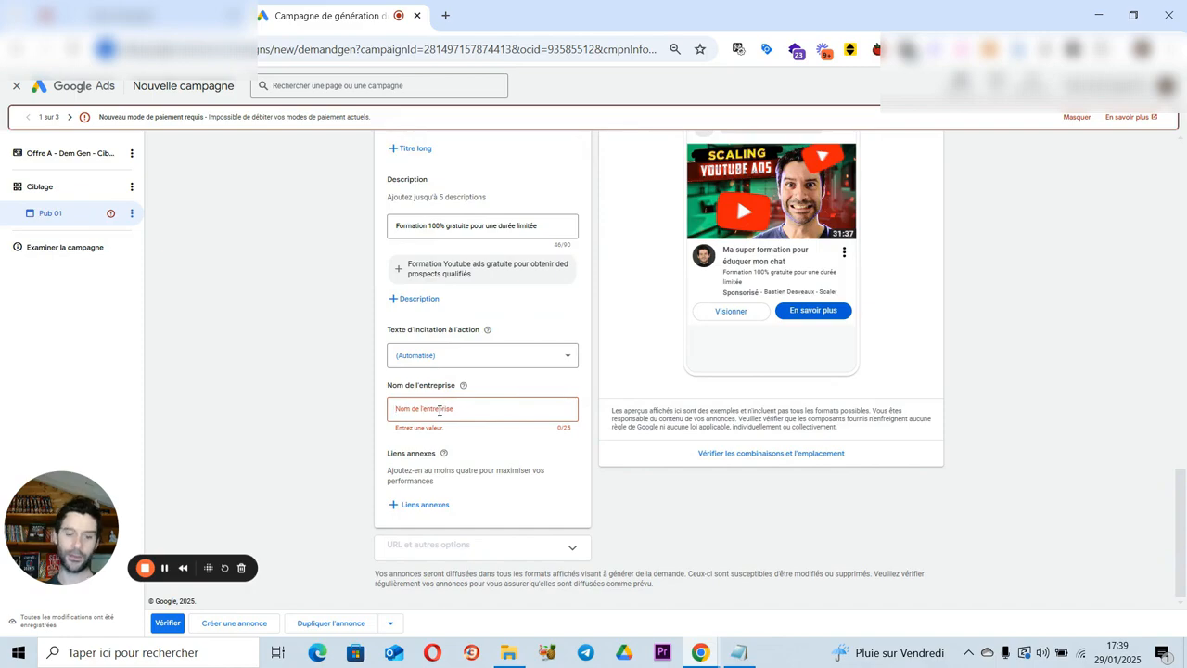
{"action": "type", "text": "Bastien Desveaux"}
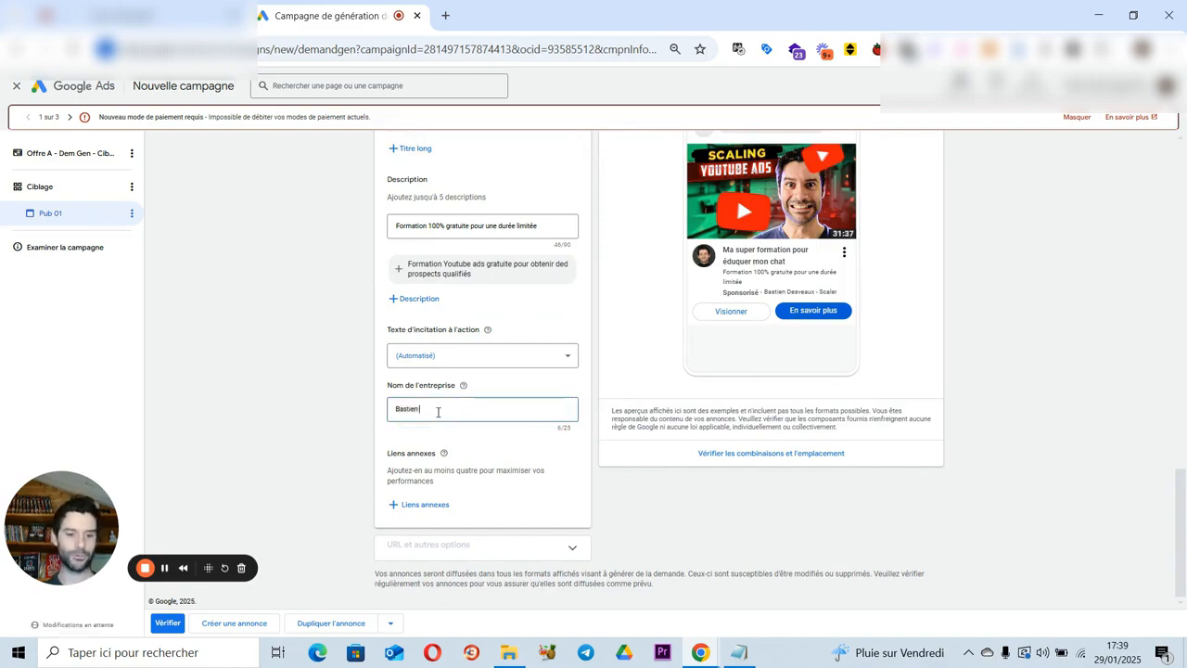
{"action": "left_click", "coordinate": [651, 521]}
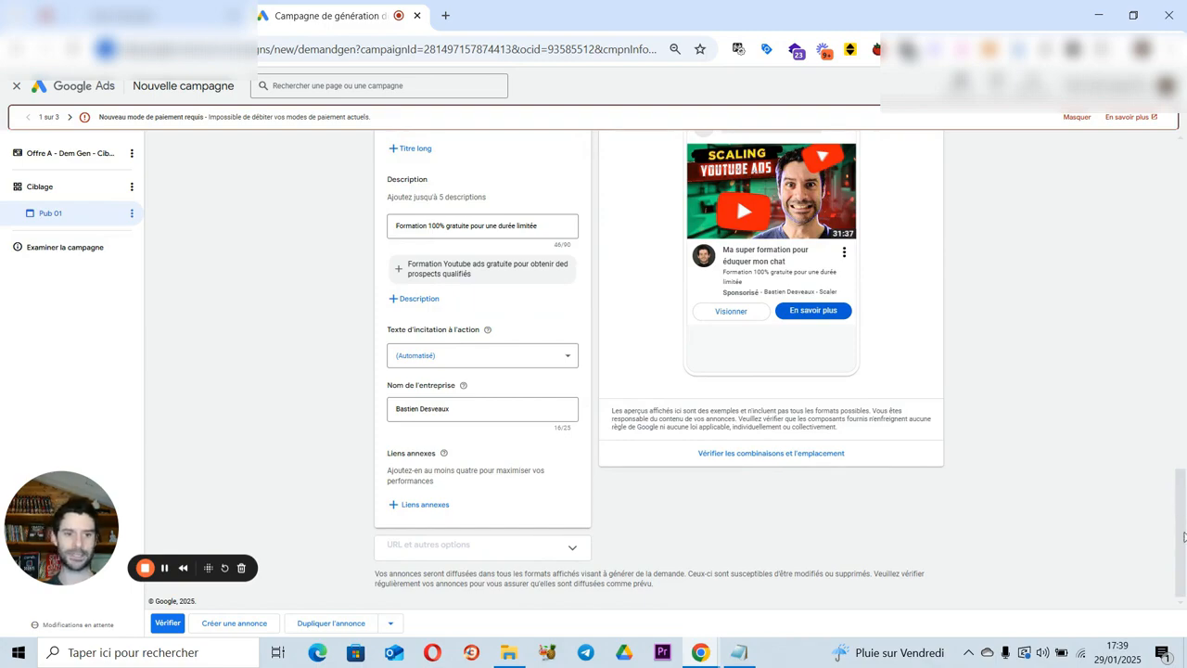
{"action": "left_click", "coordinate": [166, 623]}
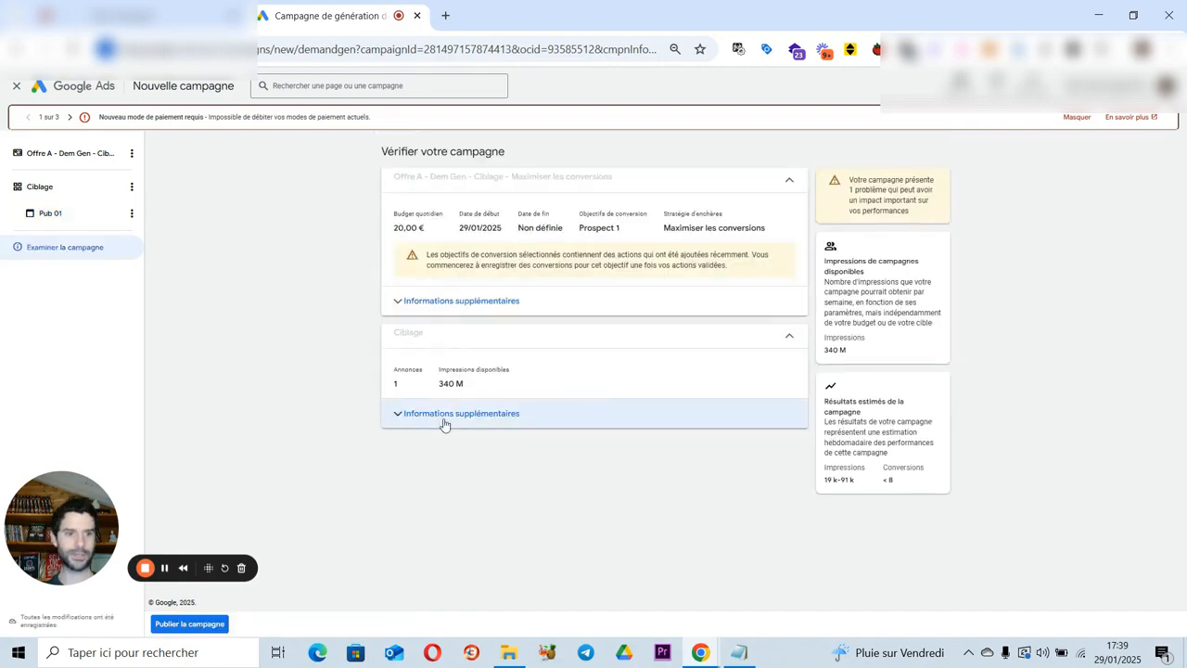